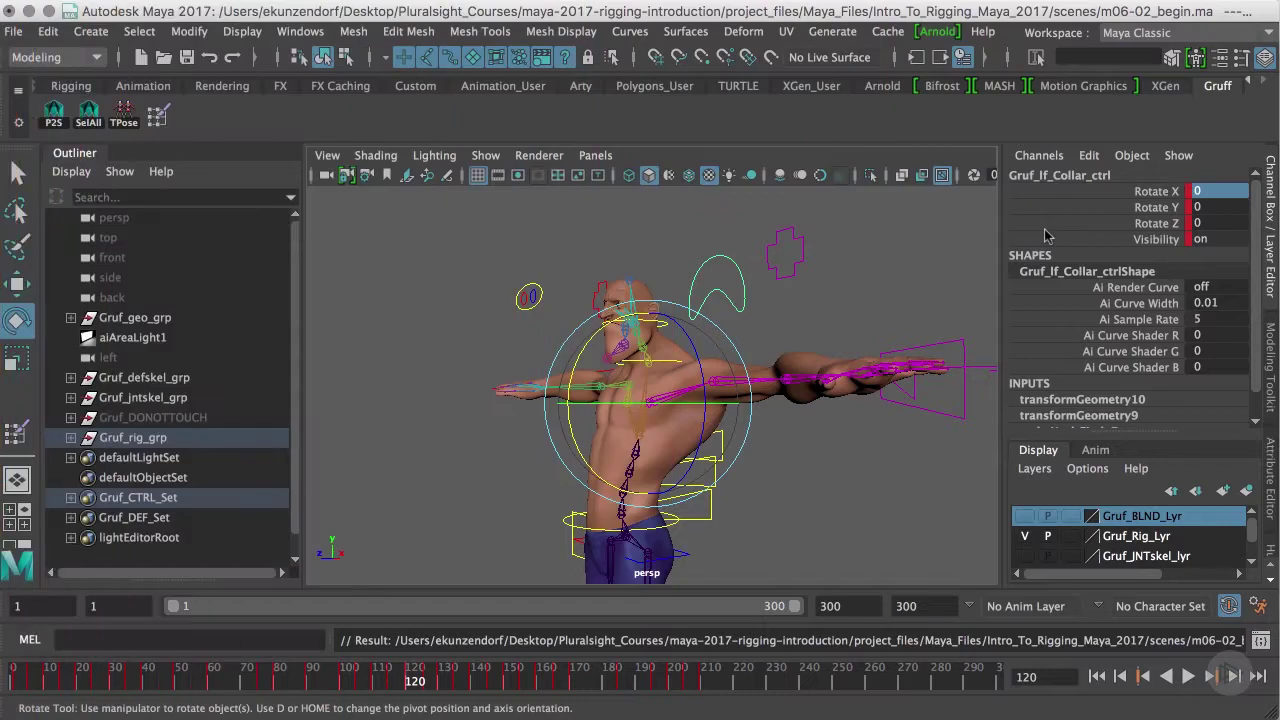
# - Scrub frames 120 to 125 to examine the shoulder and back deformation as the left collar rotates, ending on frame 123
pyautogui.keyDown('alt'); pyautogui.moveTo(676, 434); pyautogui.dragTo(856, 431, button='right'); pyautogui.keyUp('alt')
pyautogui.keyDown('alt'); pyautogui.moveTo(814, 454); pyautogui.dragTo(893, 455); pyautogui.keyUp('alt')
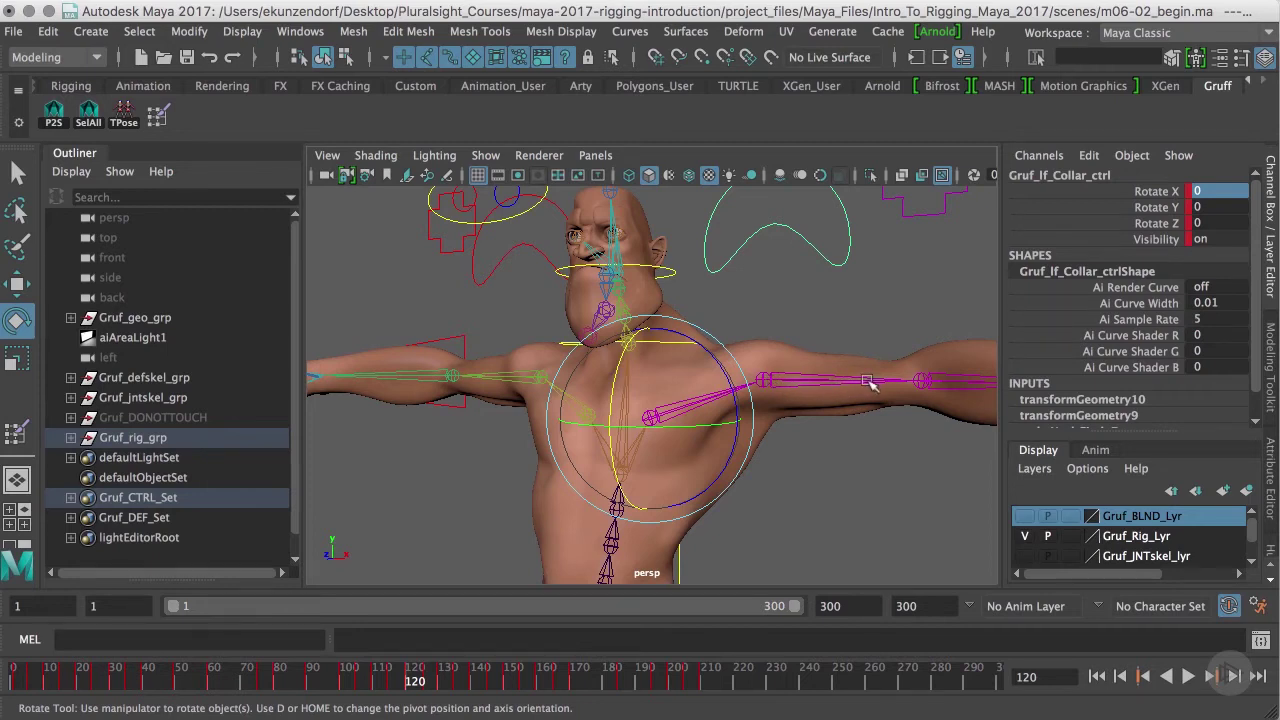
pyautogui.keyDown('alt'); pyautogui.moveTo(822, 490); pyautogui.dragTo(760, 445, button='right'); pyautogui.keyUp('alt')
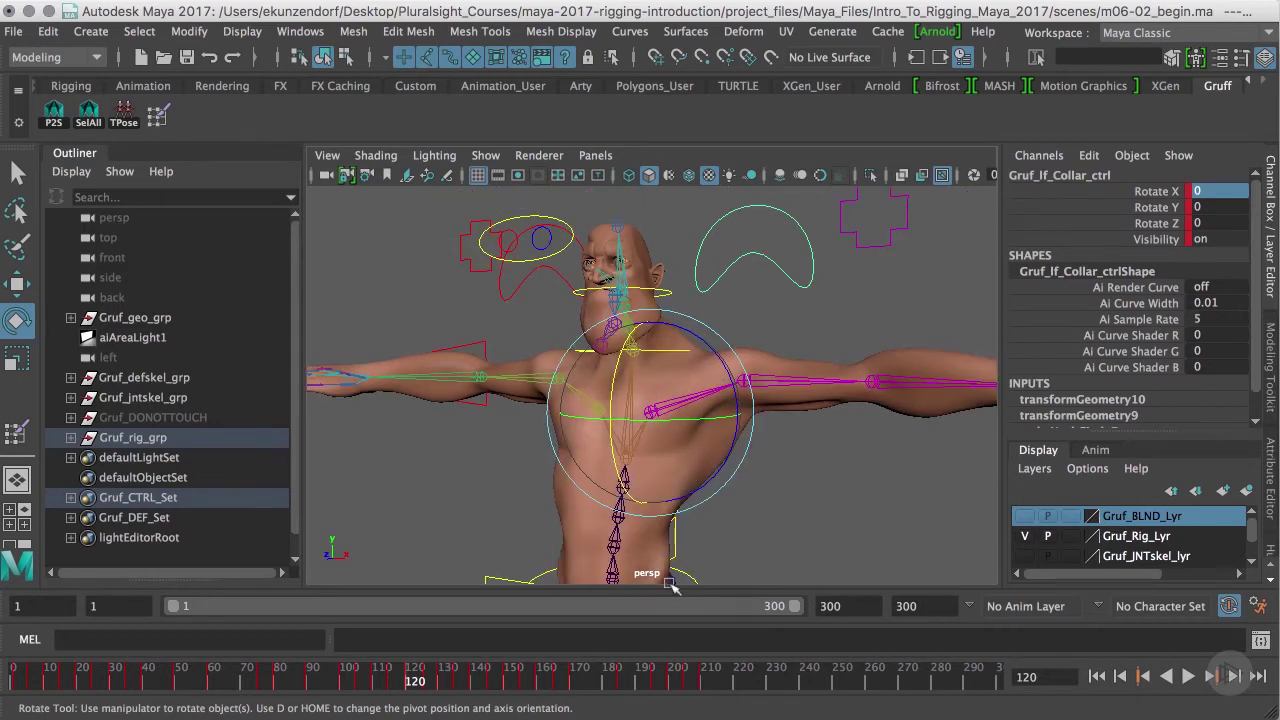
pyautogui.moveTo(412, 688); pyautogui.dragTo(431, 708)
pyautogui.keyDown('alt'); pyautogui.moveTo(604, 564); pyautogui.dragTo(396, 368); pyautogui.keyUp('alt')
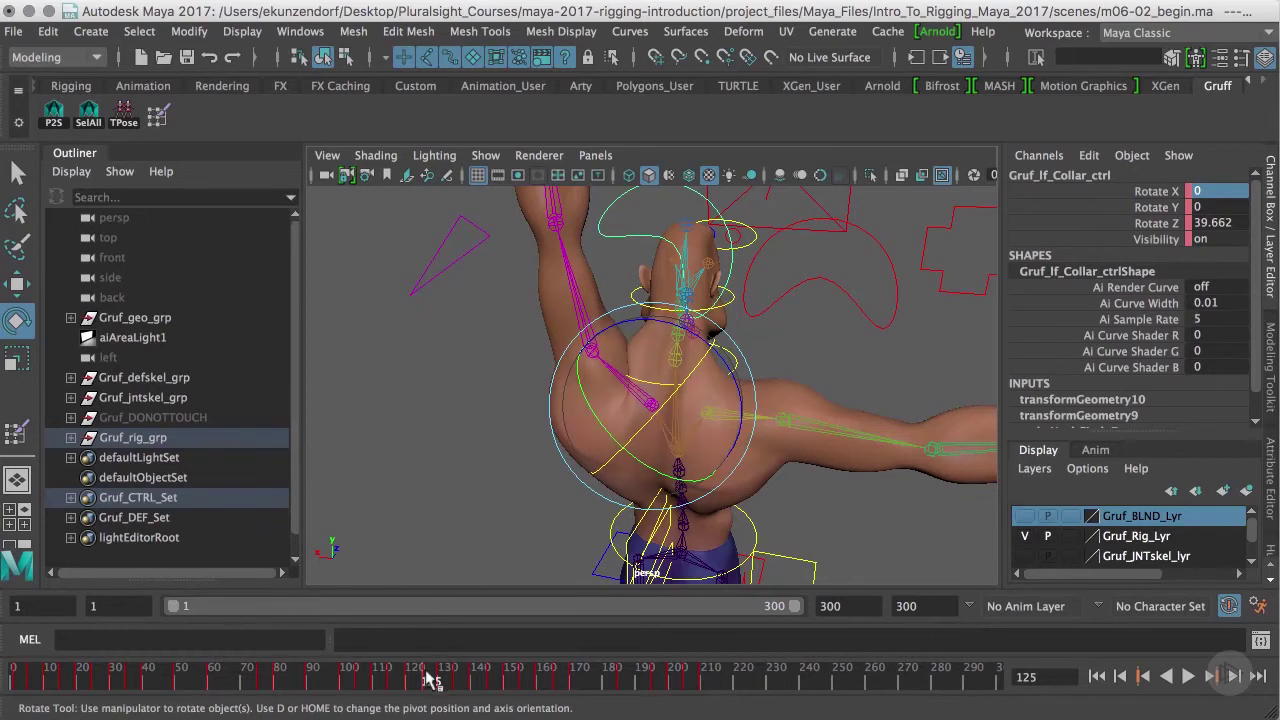
pyautogui.hotkey('alt', 'v')
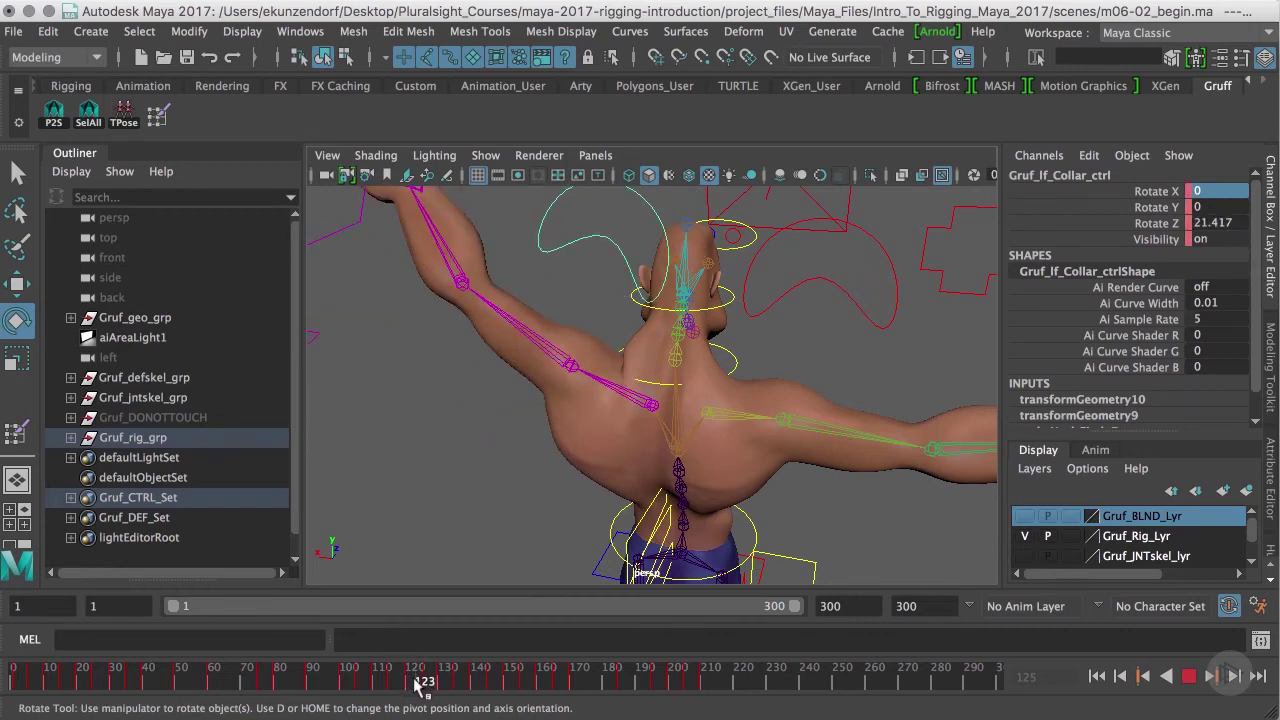
pyautogui.hotkey('alt', 'v')
# - Select Gruf_c_body_geo, turn off its smooth preview and start the Paint Skin Weights tool near the left collar joint
pyautogui.keyDown('alt'); pyautogui.moveTo(585, 412); pyautogui.dragTo(728, 430); pyautogui.keyUp('alt')
pyautogui.click(566, 336)
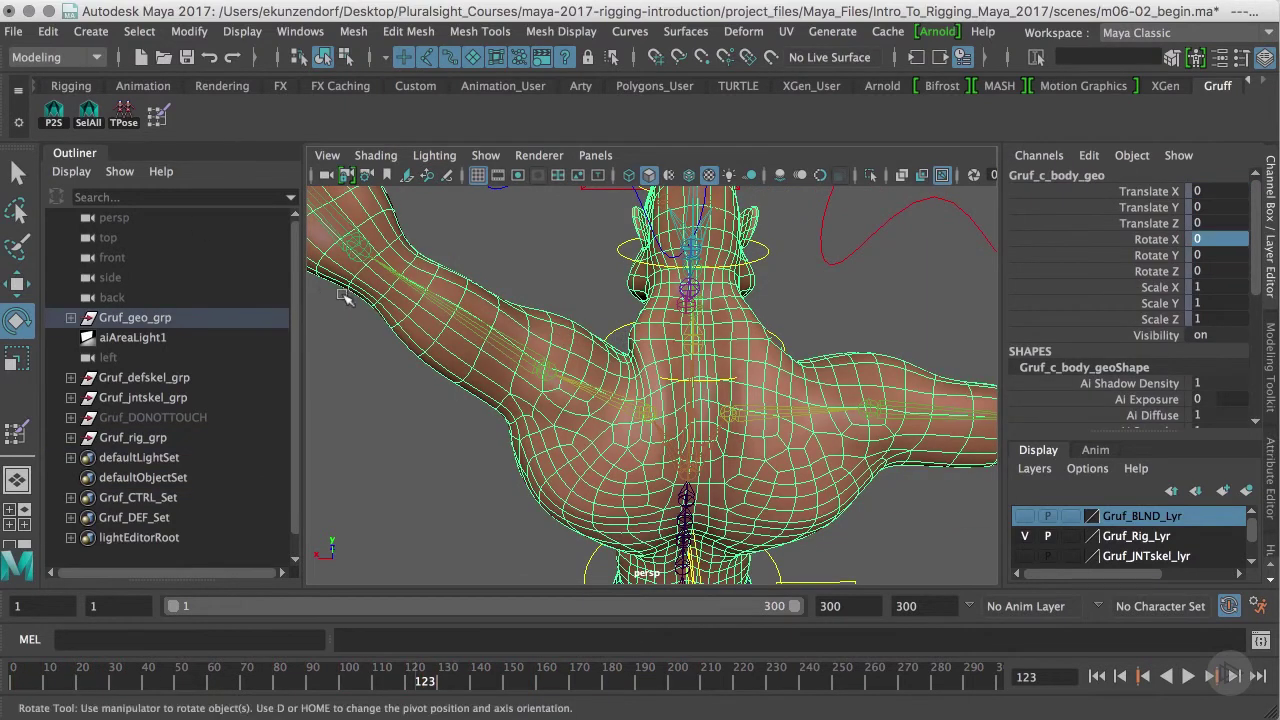
pyautogui.press('1')
pyautogui.click(157, 116)
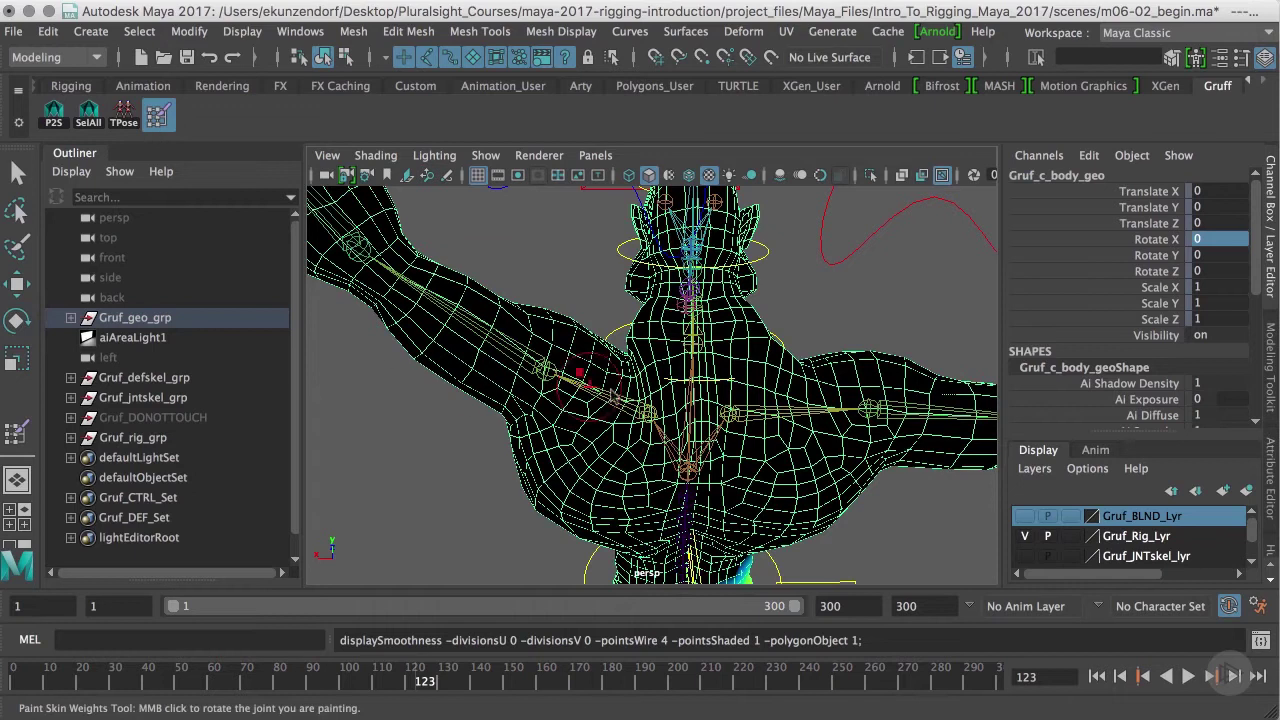
pyautogui.rightClick(622, 405)
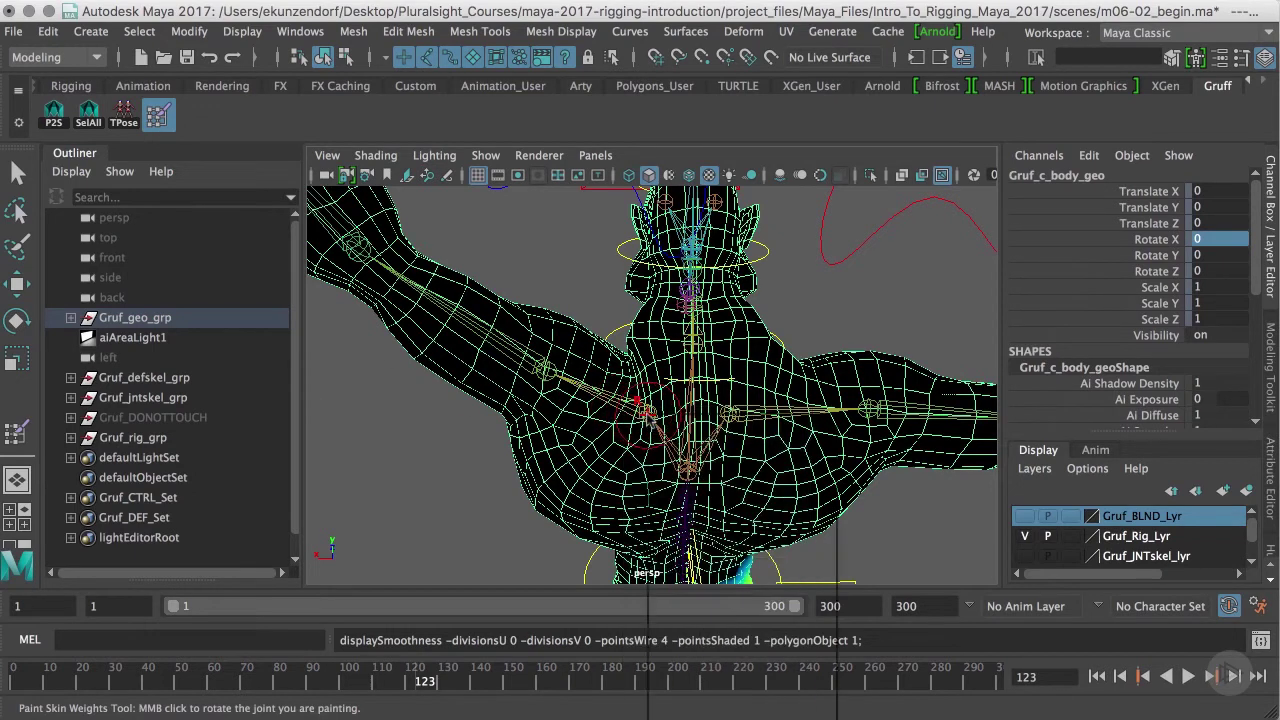
pyautogui.rightClick(646, 412)
pyautogui.click(645, 415)
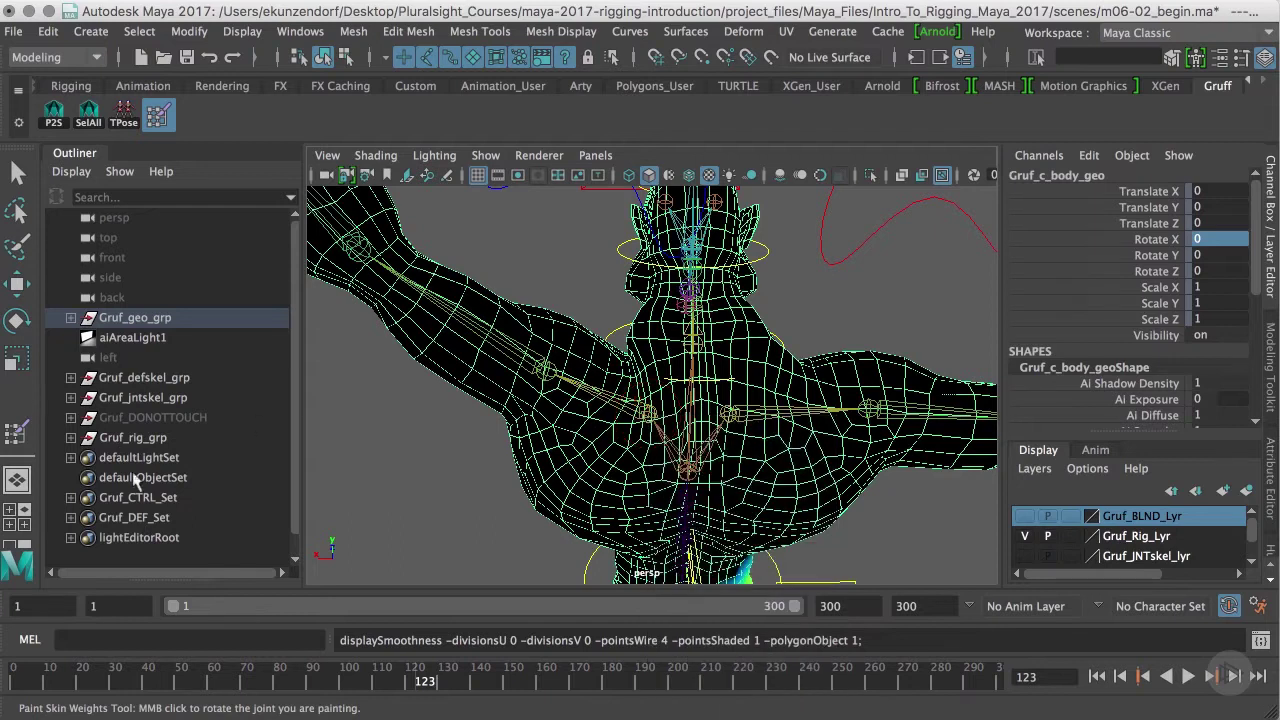
# - Show the Paint Skin Weights settings beside the character and choose the Gruf_lf_Collar_DEF influence
pyautogui.doubleClick(24, 440)
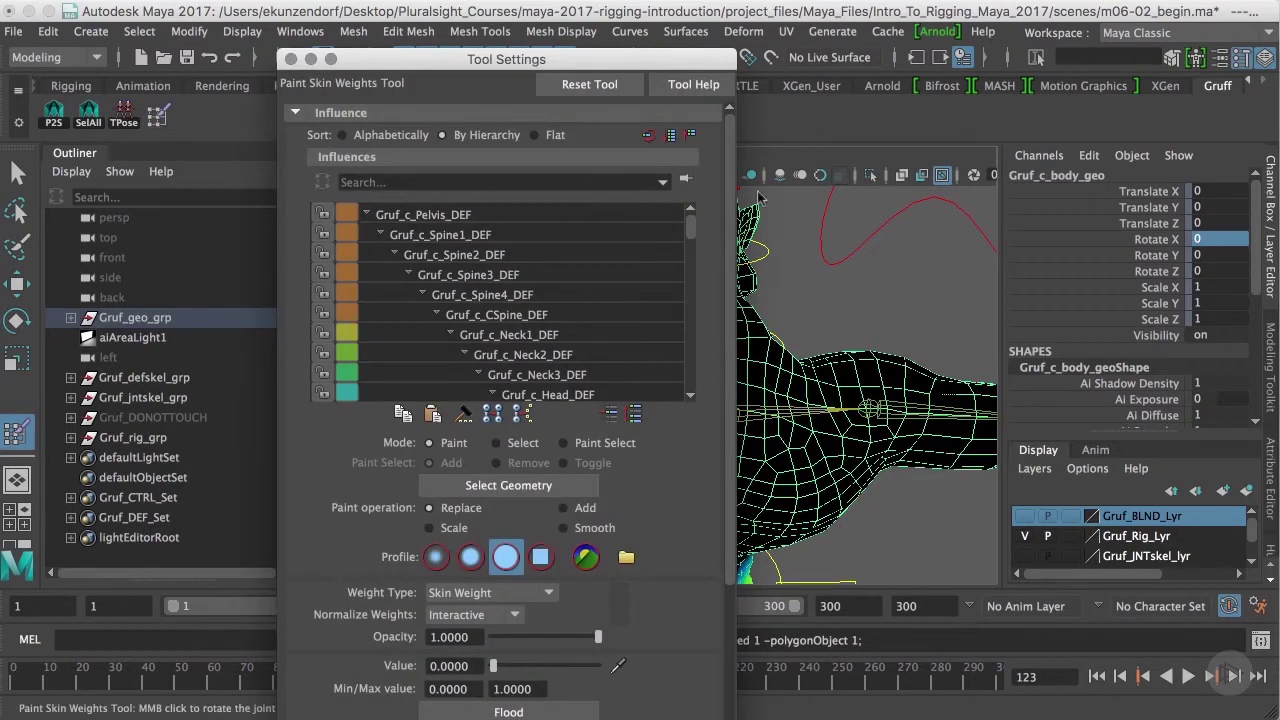
pyautogui.scroll(-6, 672, 238)
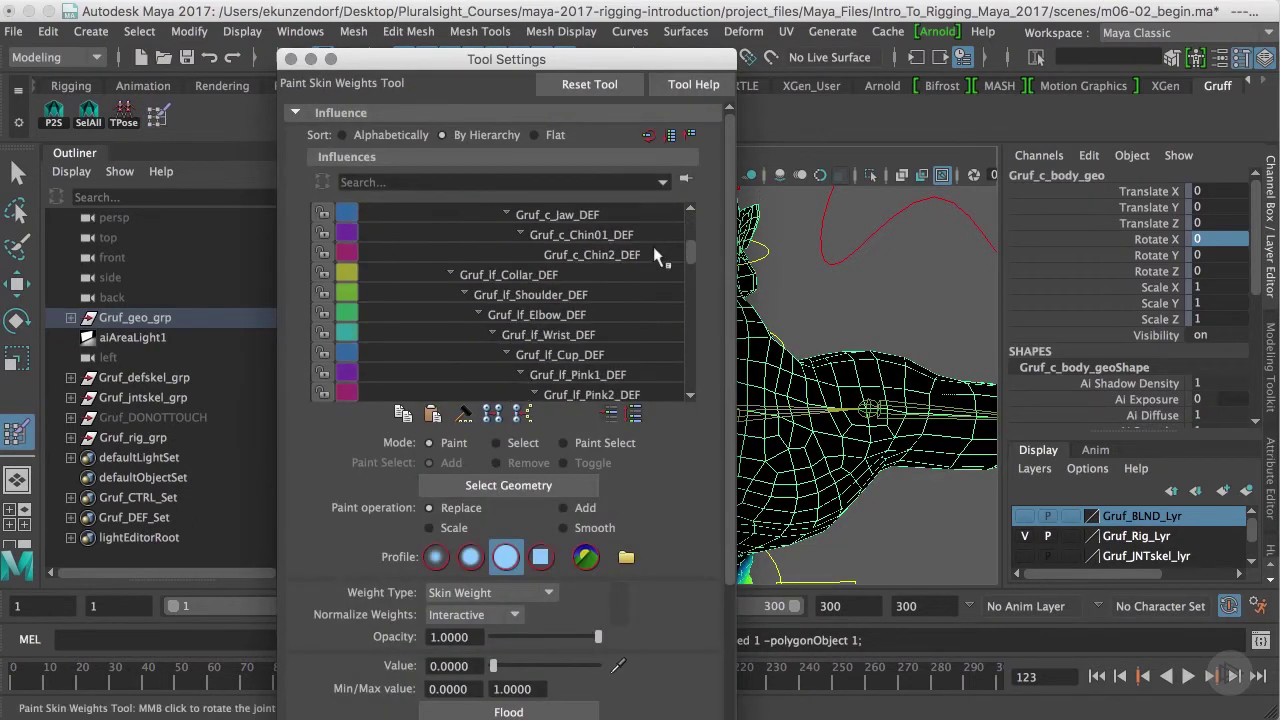
pyautogui.moveTo(673, 59); pyautogui.dragTo(1232, 48)
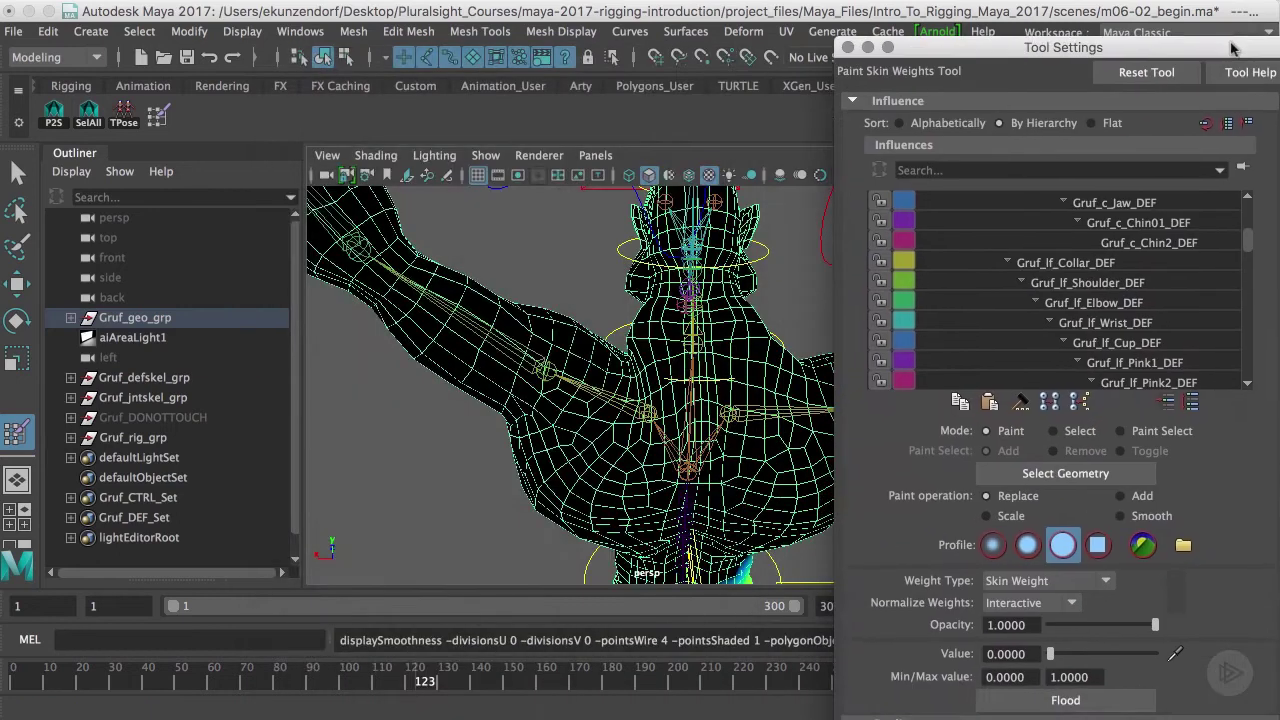
pyautogui.click(1090, 263)
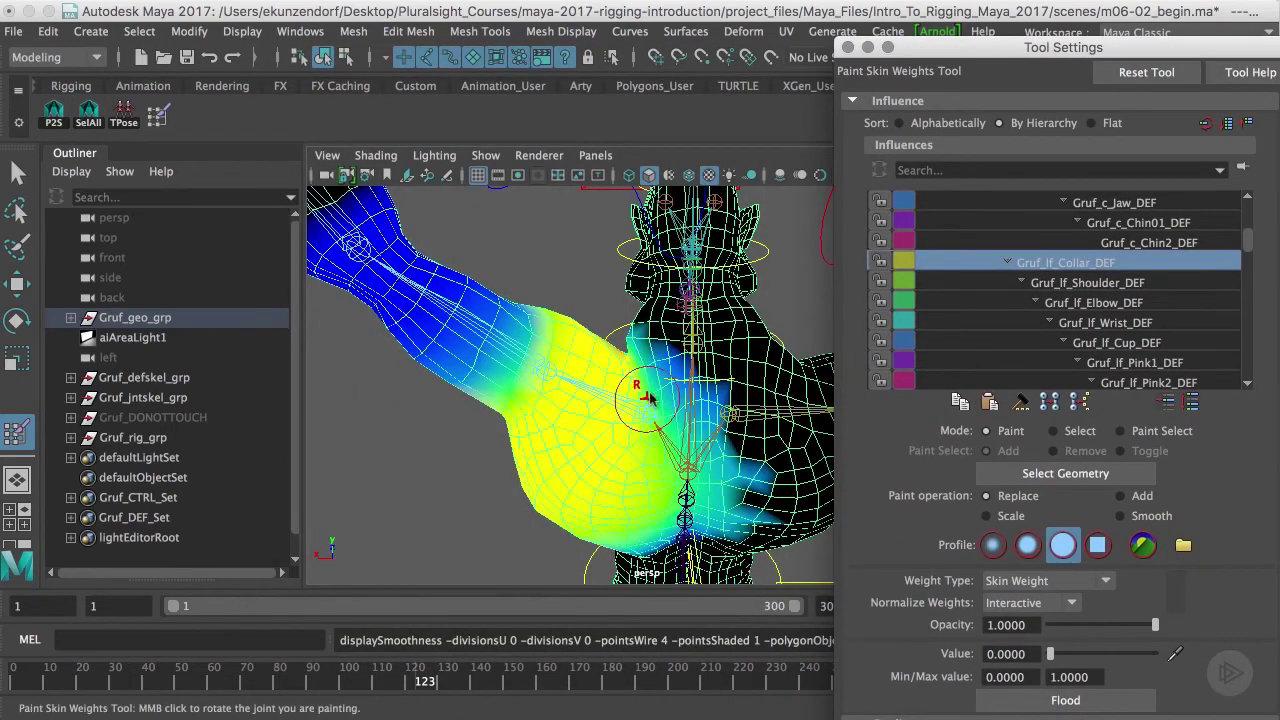
# - Examine the weights of Gruf_c_CSpine_DEF and Gruf_c_Neck1_DEF around the neck base and left shoulder
pyautogui.scroll(5, 630, 390)
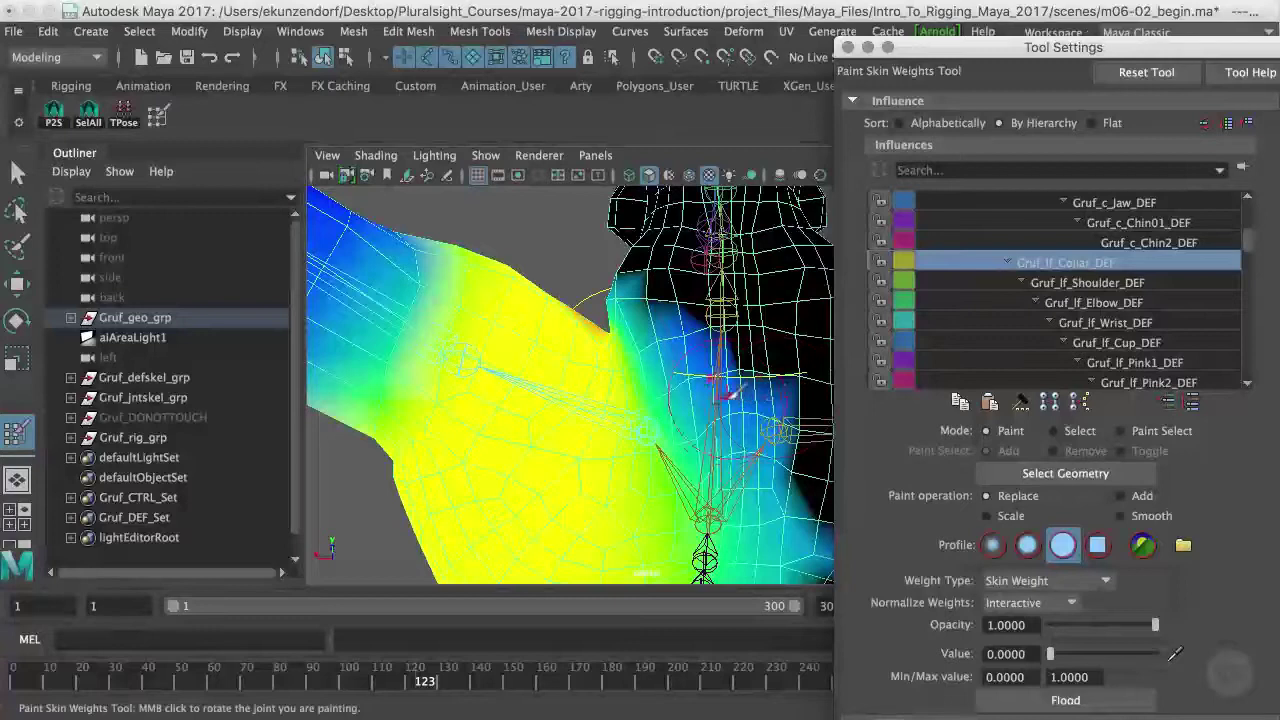
pyautogui.moveTo(722, 398)
pyautogui.keyDown('alt'); pyautogui.mouseDown()
pyautogui.moveTo(714, 414)
pyautogui.moveTo(728, 418)
pyautogui.mouseUp(); pyautogui.keyUp('alt')
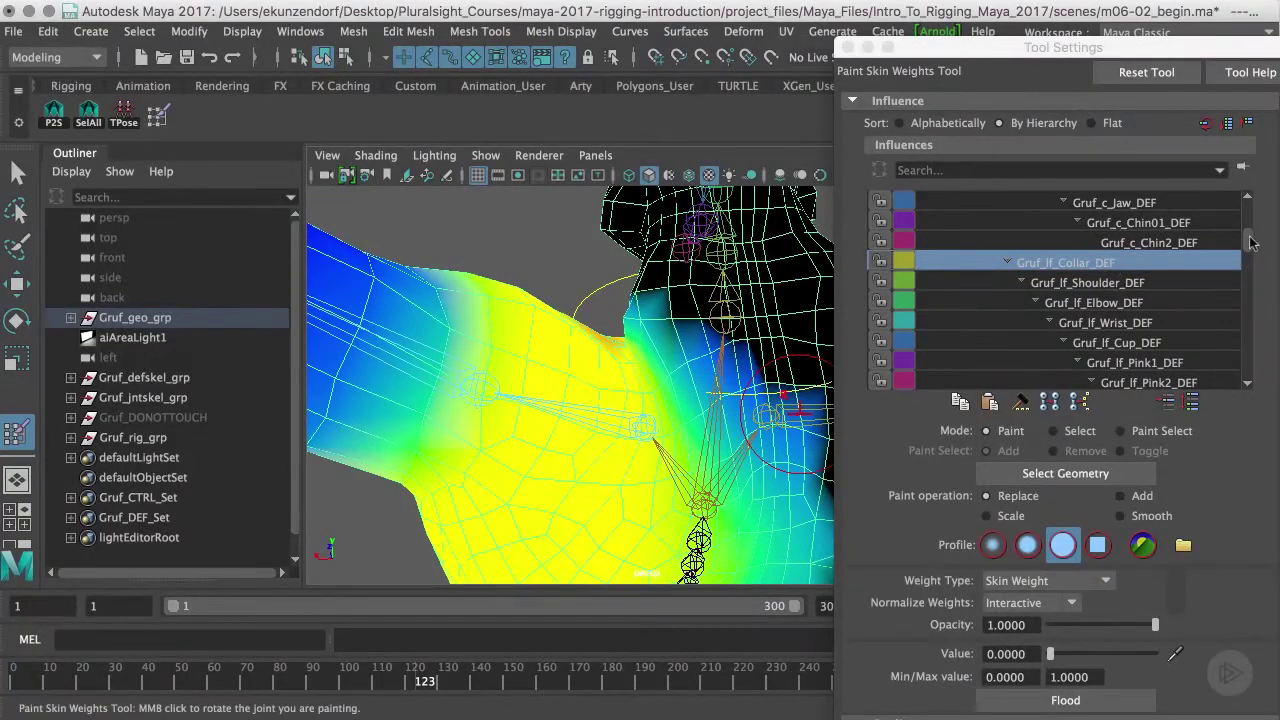
pyautogui.moveTo(1251, 243); pyautogui.dragTo(1253, 210)
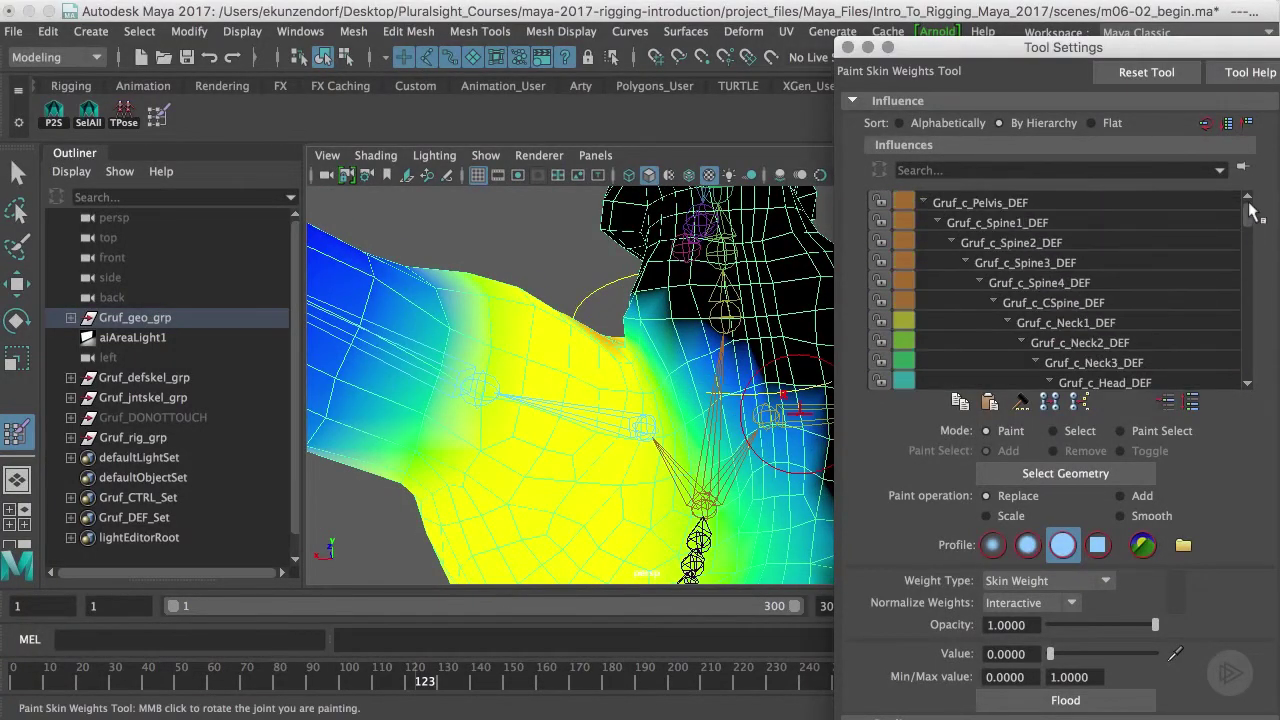
pyautogui.click(1099, 303)
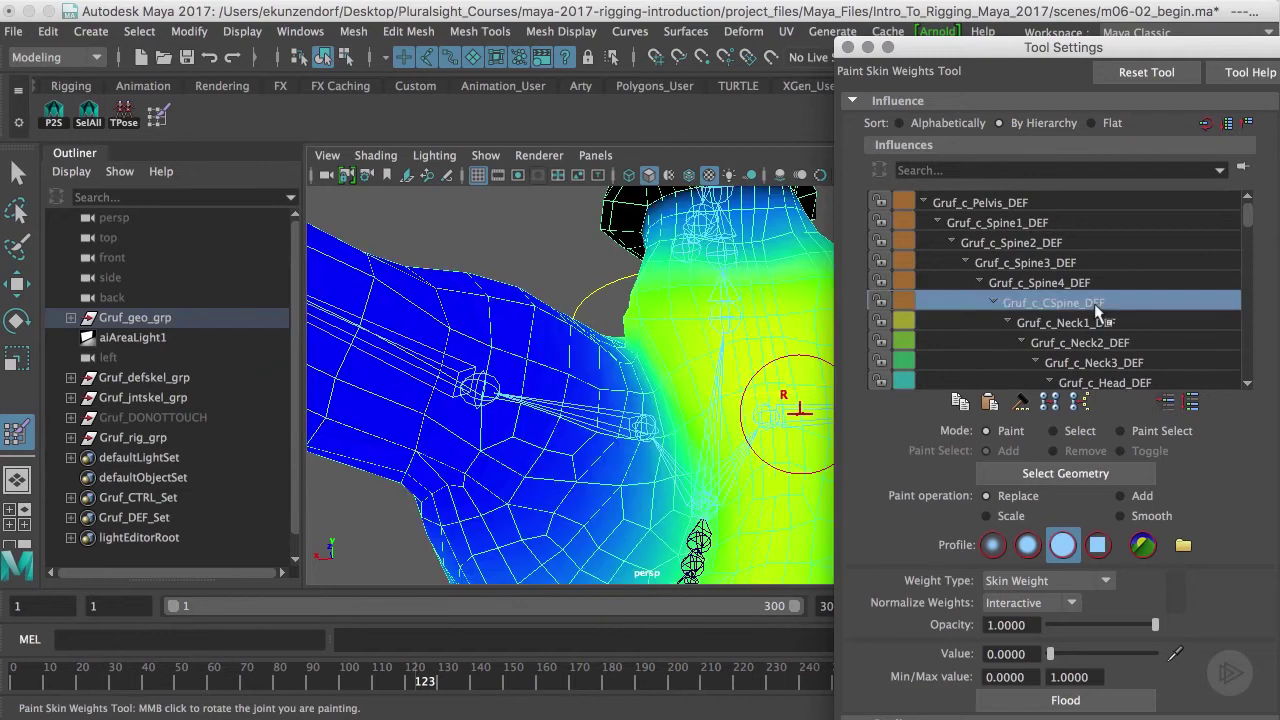
pyautogui.moveTo(675, 415)
pyautogui.keyDown('alt'); pyautogui.mouseDown()
pyautogui.moveTo(641, 444)
pyautogui.moveTo(680, 434)
pyautogui.mouseUp(); pyautogui.keyUp('alt')
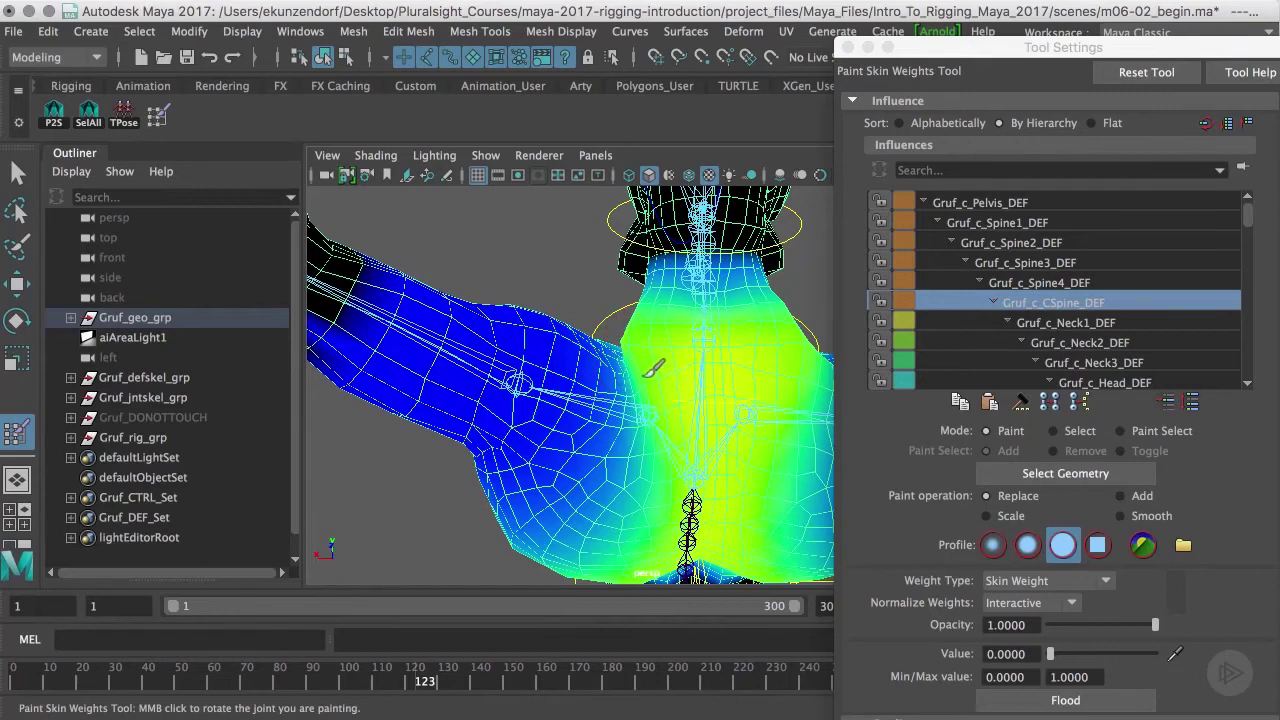
pyautogui.click(1097, 324)
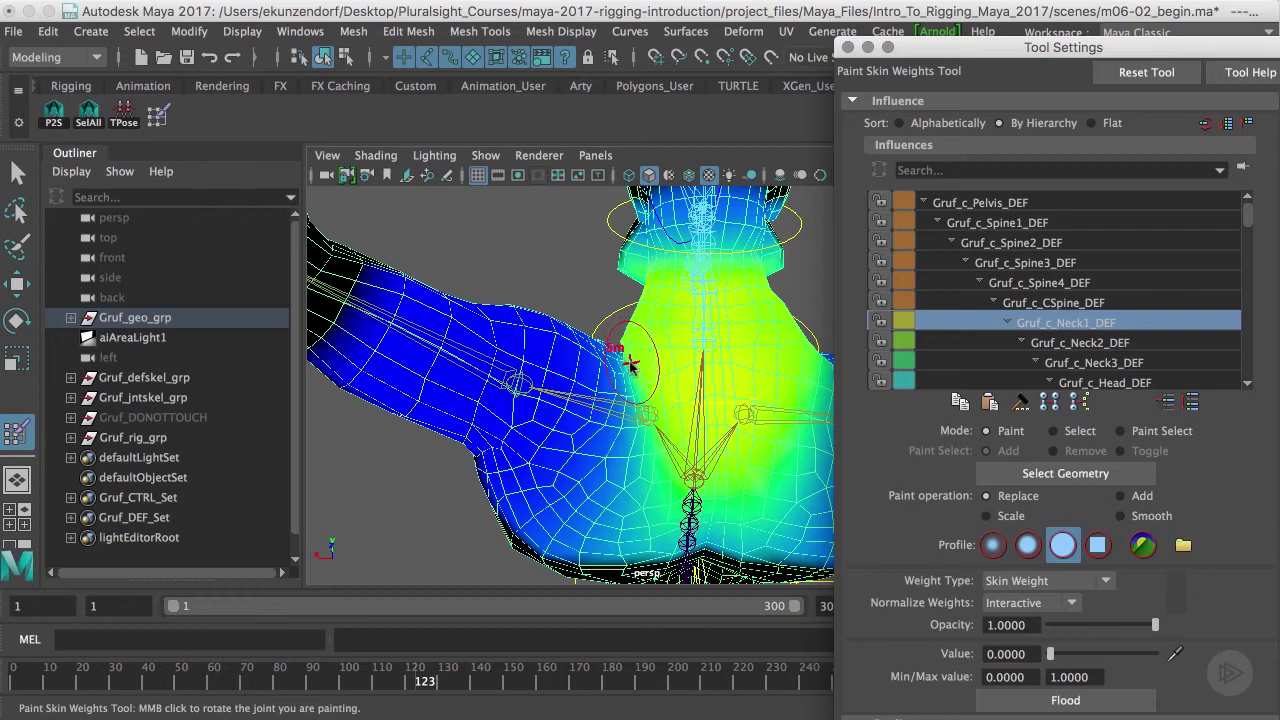
pyautogui.keyDown('alt'); pyautogui.moveTo(706, 430); pyautogui.dragTo(700, 455); pyautogui.keyUp('alt')
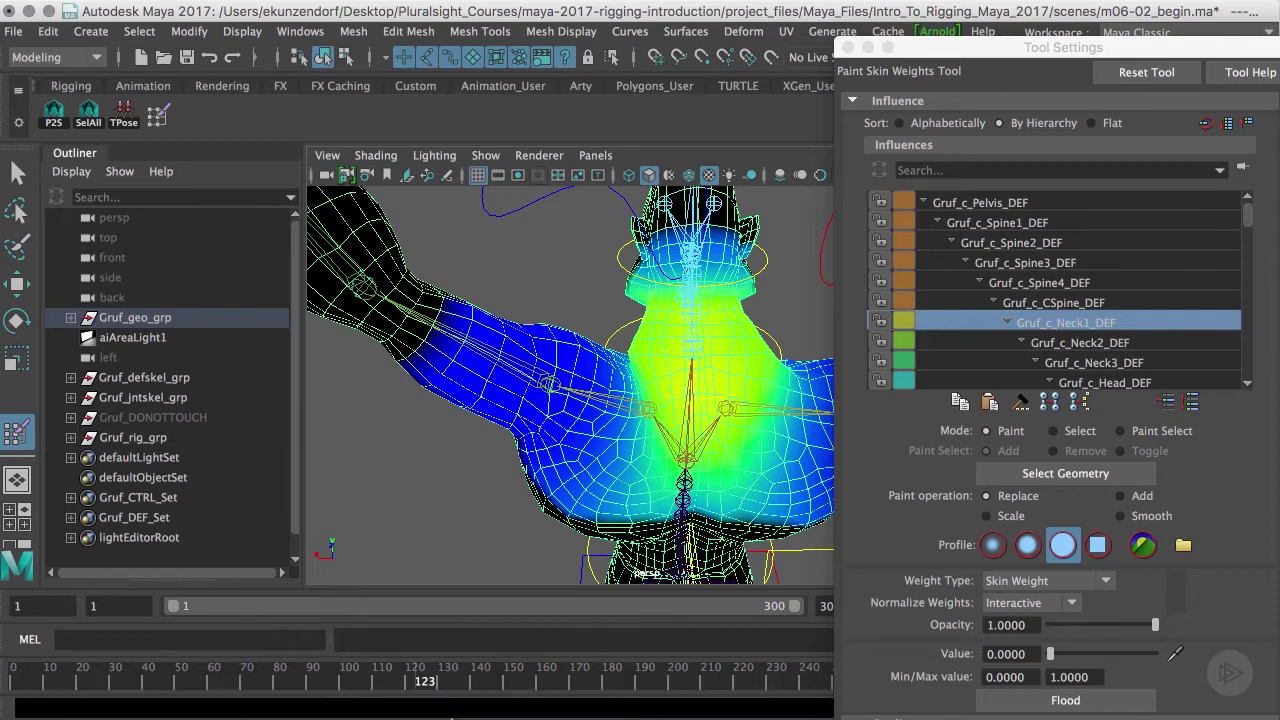
# - At frame 120, choose the Gruf_lf_Collar_DEF influence and set the paint operation to Add with a value of 0.0291
pyautogui.moveTo(425, 690); pyautogui.dragTo(413, 690)
pyautogui.moveTo(604, 430)
pyautogui.keyDown('alt'); pyautogui.mouseDown()
pyautogui.moveTo(671, 414)
pyautogui.moveTo(606, 418)
pyautogui.mouseUp(); pyautogui.keyUp('alt')
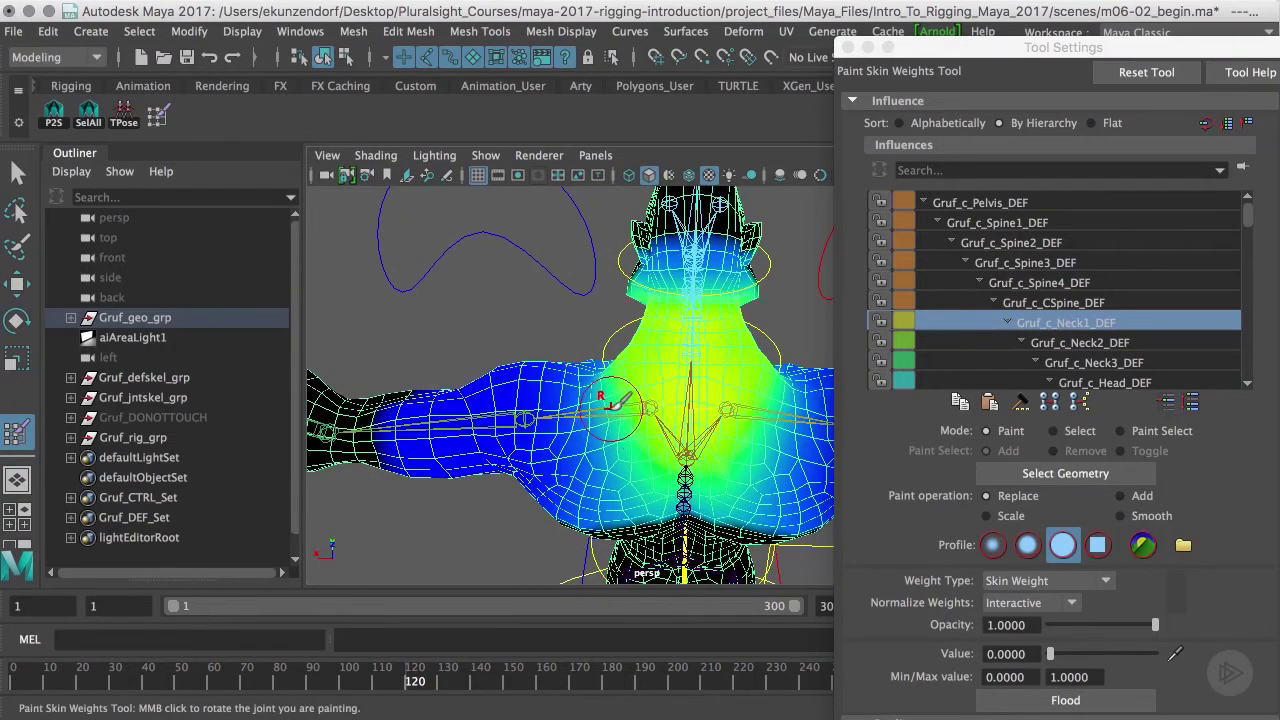
pyautogui.rightClick(608, 406)
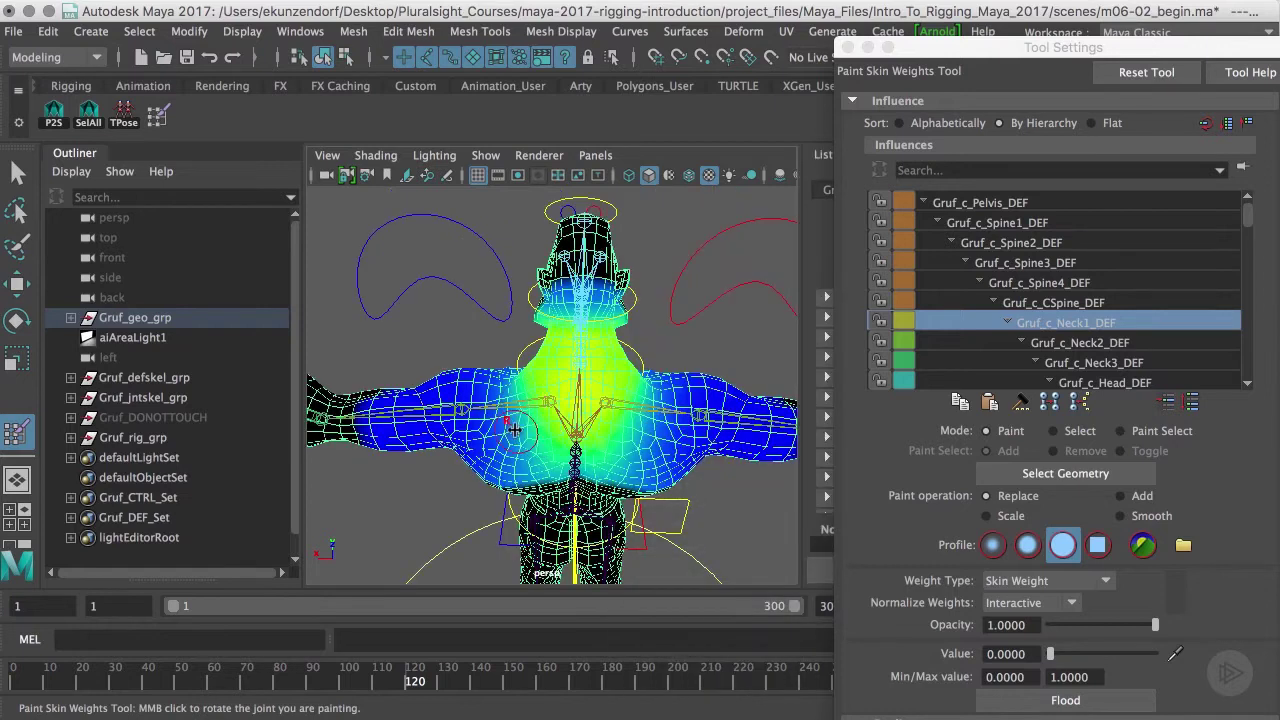
pyautogui.scroll(-5, 1024, 255)
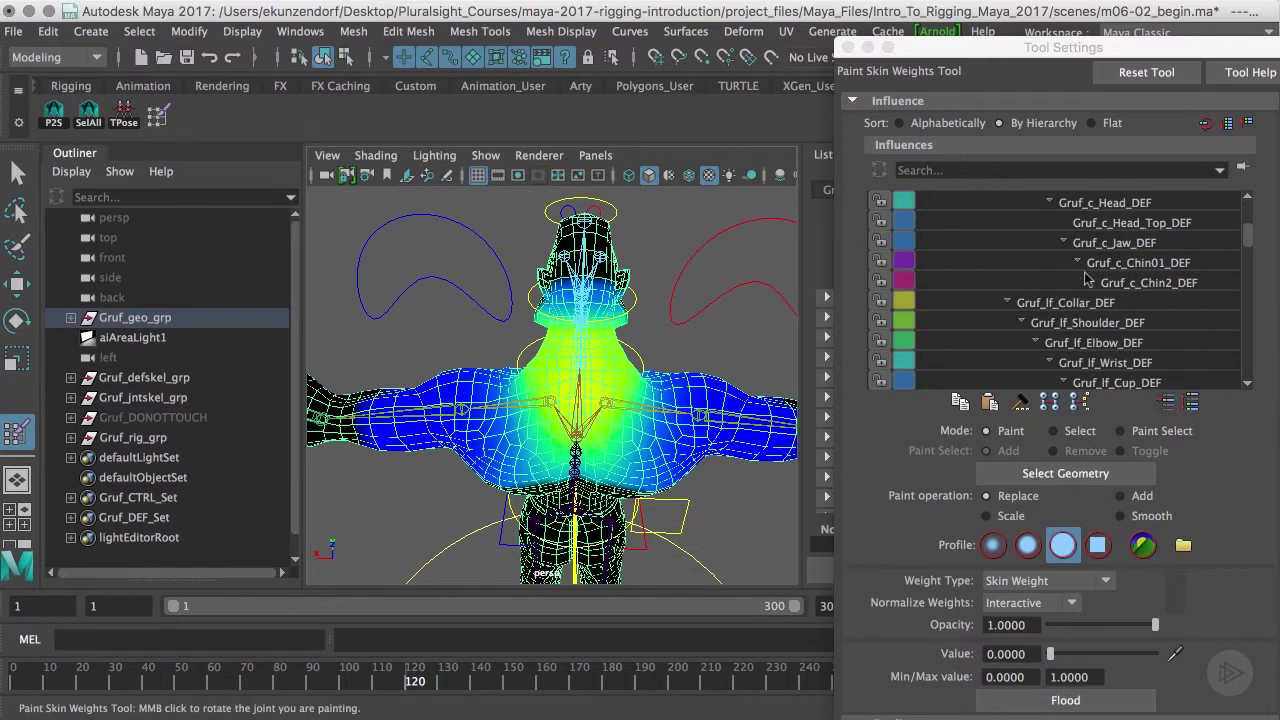
pyautogui.click(1068, 224)
pyautogui.keyDown('alt'); pyautogui.moveTo(500, 443); pyautogui.dragTo(600, 437); pyautogui.keyUp('alt')
pyautogui.keyDown('alt'); pyautogui.moveTo(508, 435); pyautogui.dragTo(627, 427, button='right'); pyautogui.keyUp('alt')
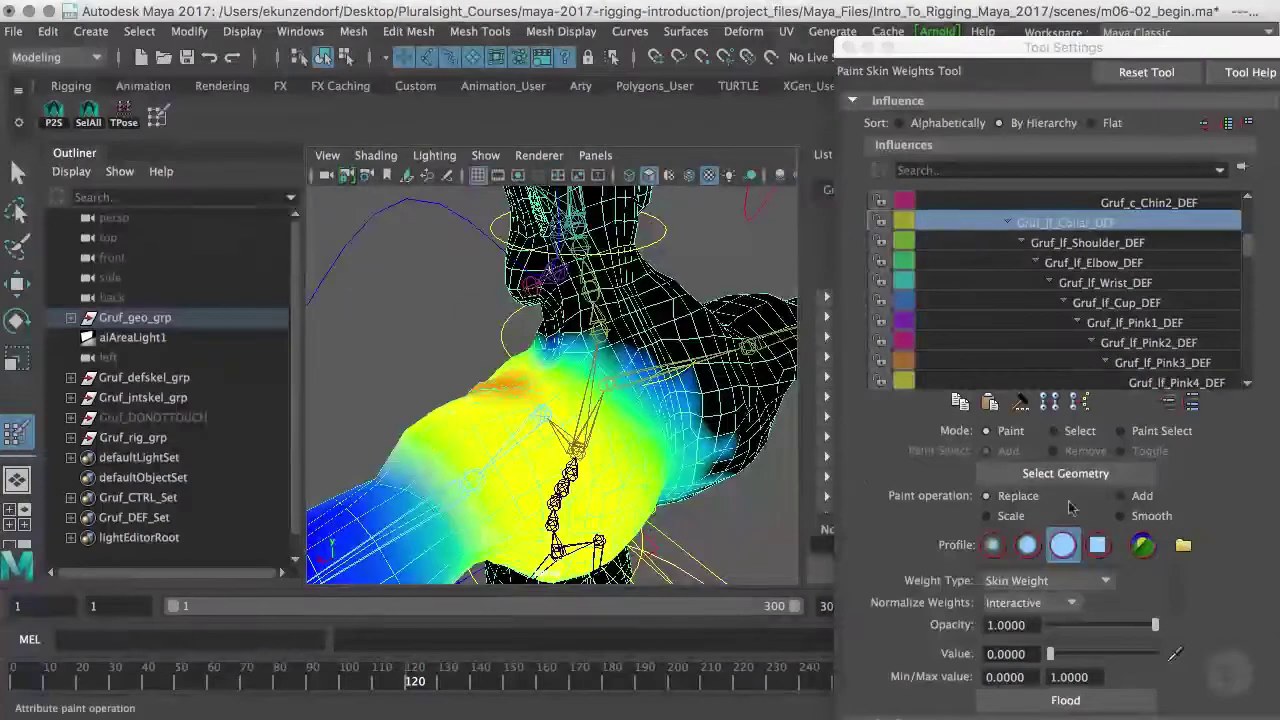
pyautogui.click(1120, 496)
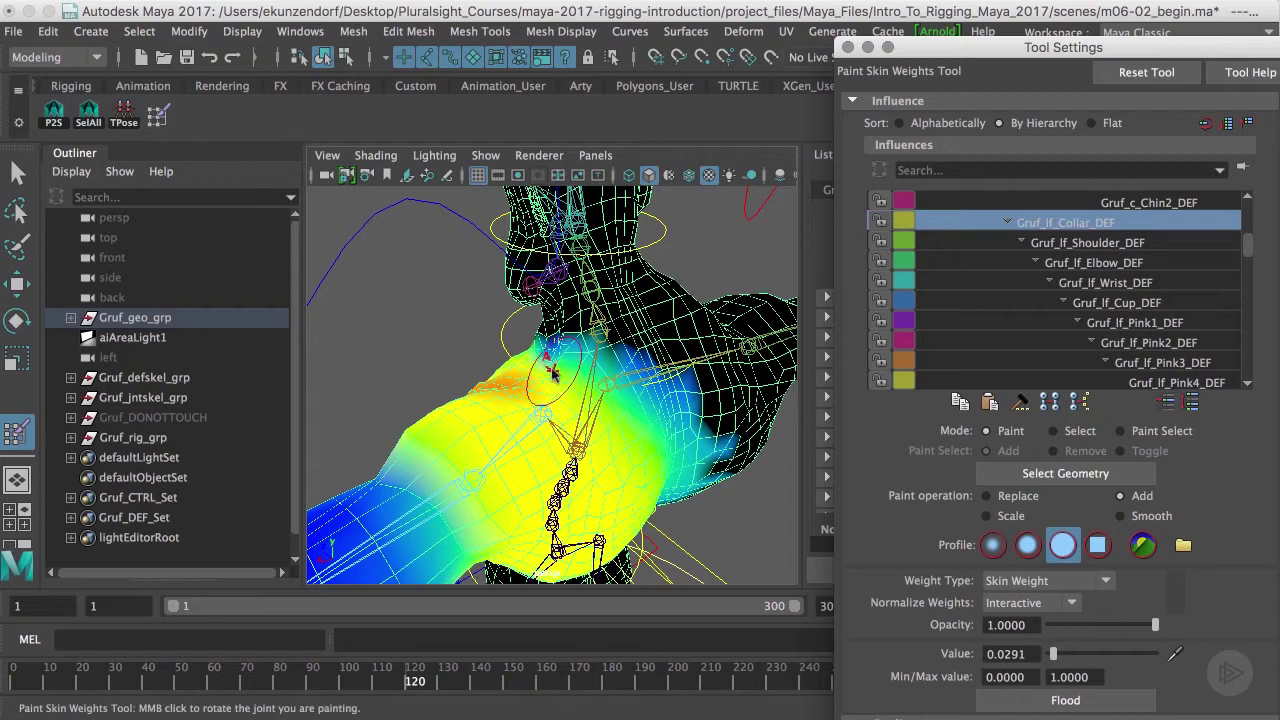
# - Add left collar weight along the side of the neck base, working in the frame 120 and 122 poses
pyautogui.keyDown('alt'); pyautogui.moveTo(572, 408); pyautogui.dragTo(527, 380); pyautogui.keyUp('alt')
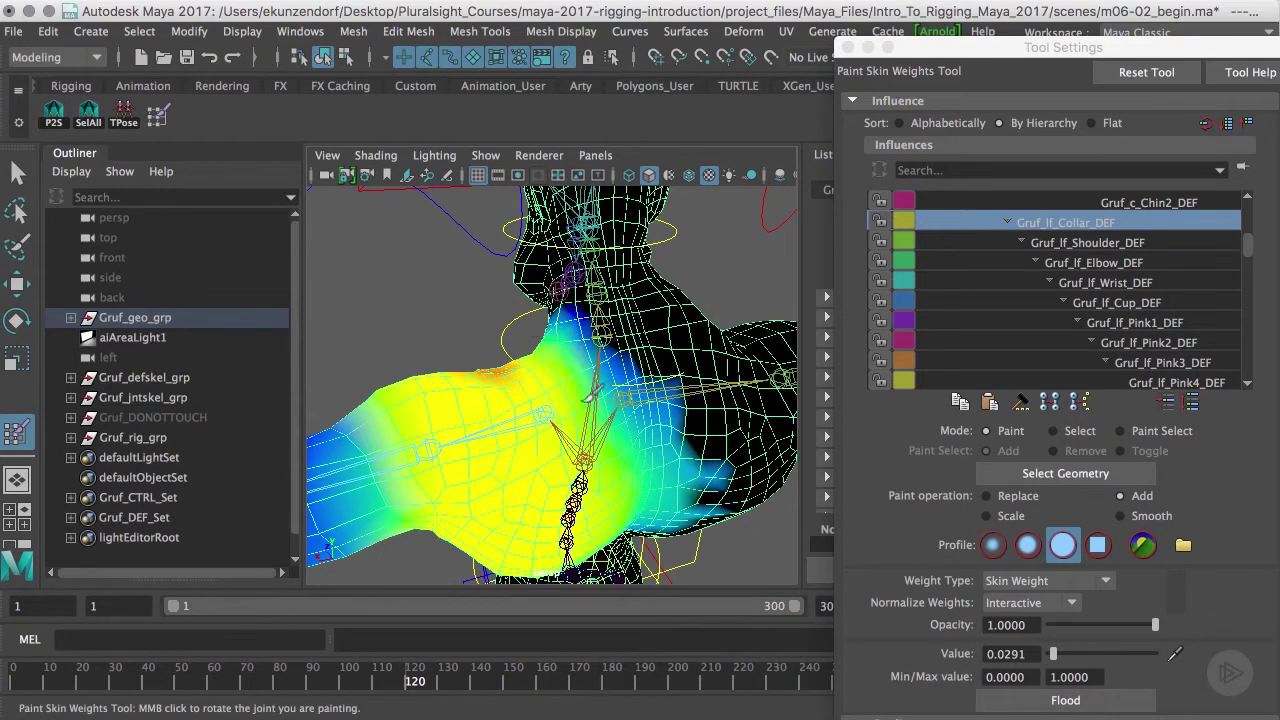
pyautogui.moveTo(410, 690)
pyautogui.mouseDown()
pyautogui.moveTo(430, 692)
pyautogui.moveTo(413, 698)
pyautogui.mouseUp()
pyautogui.click(556, 306)
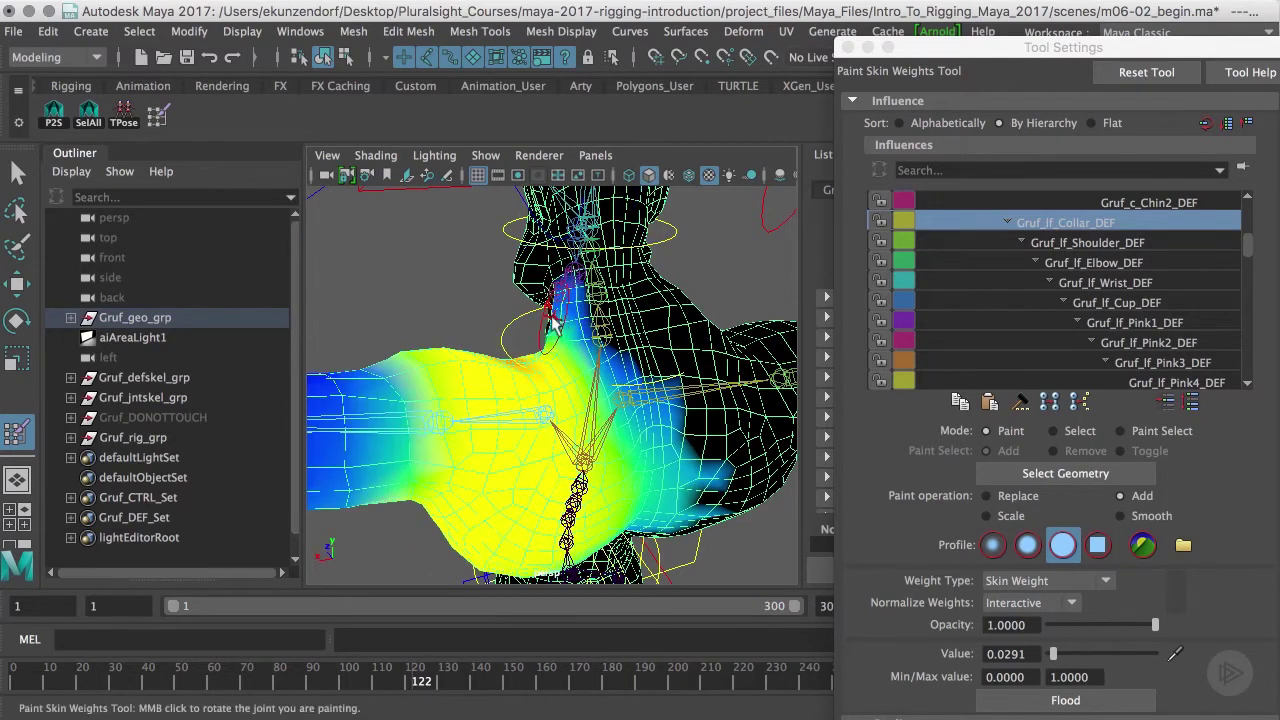
pyautogui.keyDown('alt'); pyautogui.moveTo(553, 322); pyautogui.dragTo(566, 357); pyautogui.keyUp('alt')
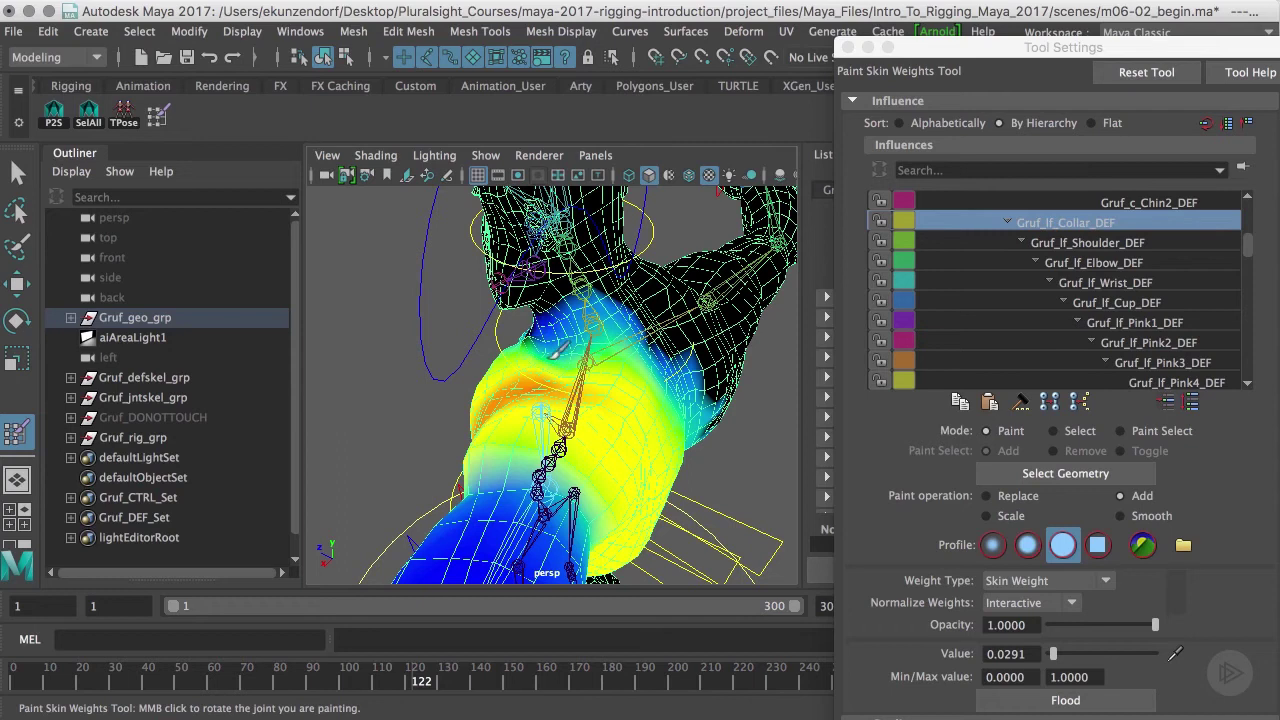
pyautogui.keyDown('alt'); pyautogui.moveTo(622, 412); pyautogui.dragTo(520, 389); pyautogui.keyUp('alt')
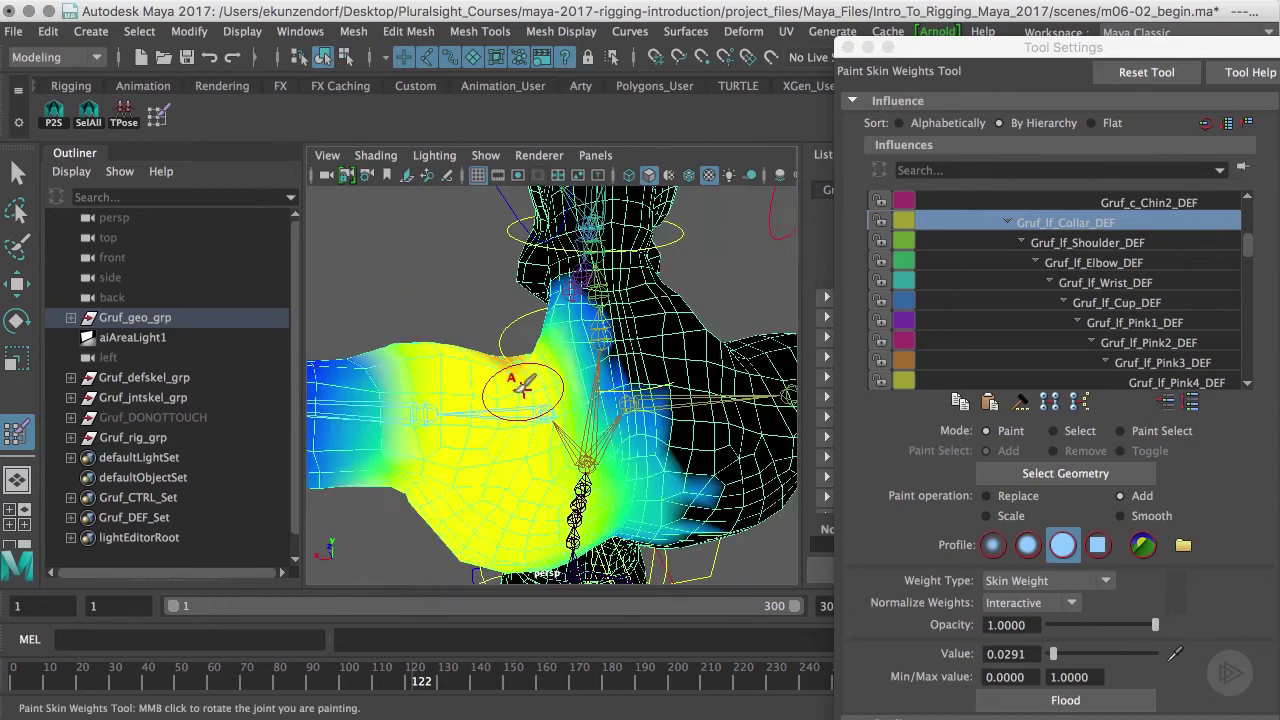
# - Move to frame 135 and add left collar weight across the upper back beside the neck
pyautogui.click(419, 681)
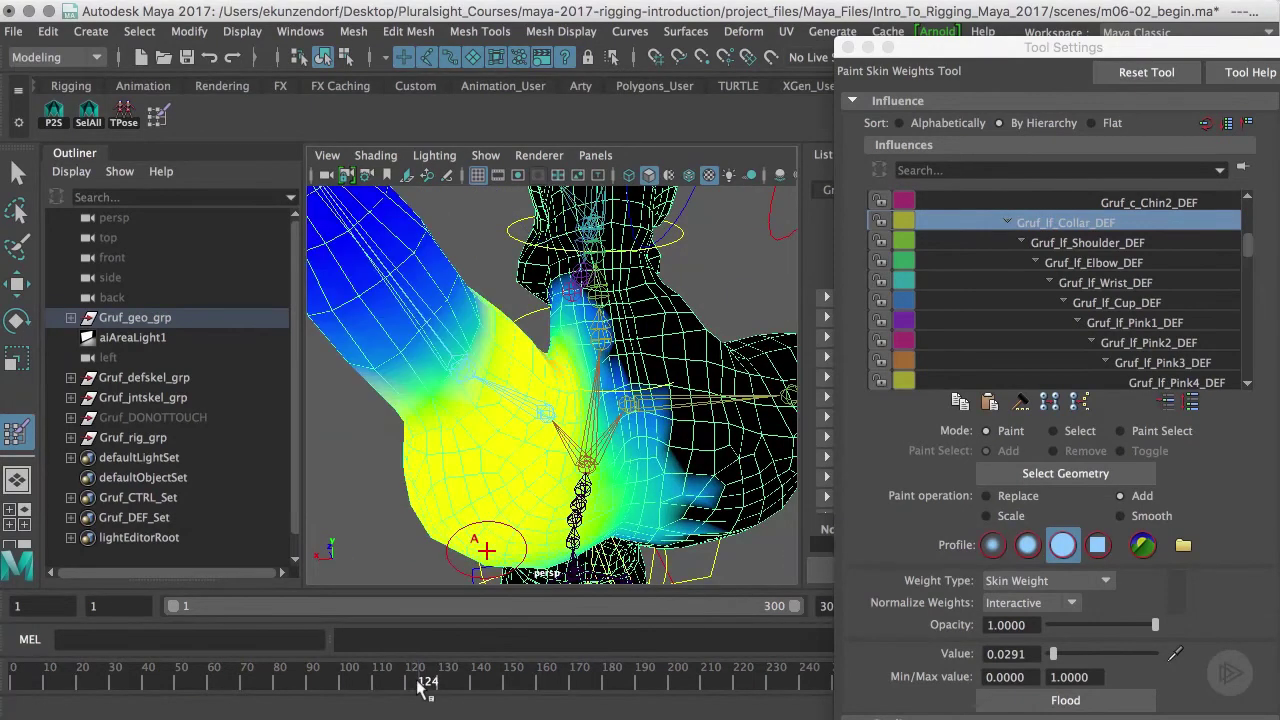
pyautogui.moveTo(419, 681); pyautogui.dragTo(456, 716)
pyautogui.keyDown('alt'); pyautogui.moveTo(471, 429); pyautogui.dragTo(618, 325); pyautogui.keyUp('alt')
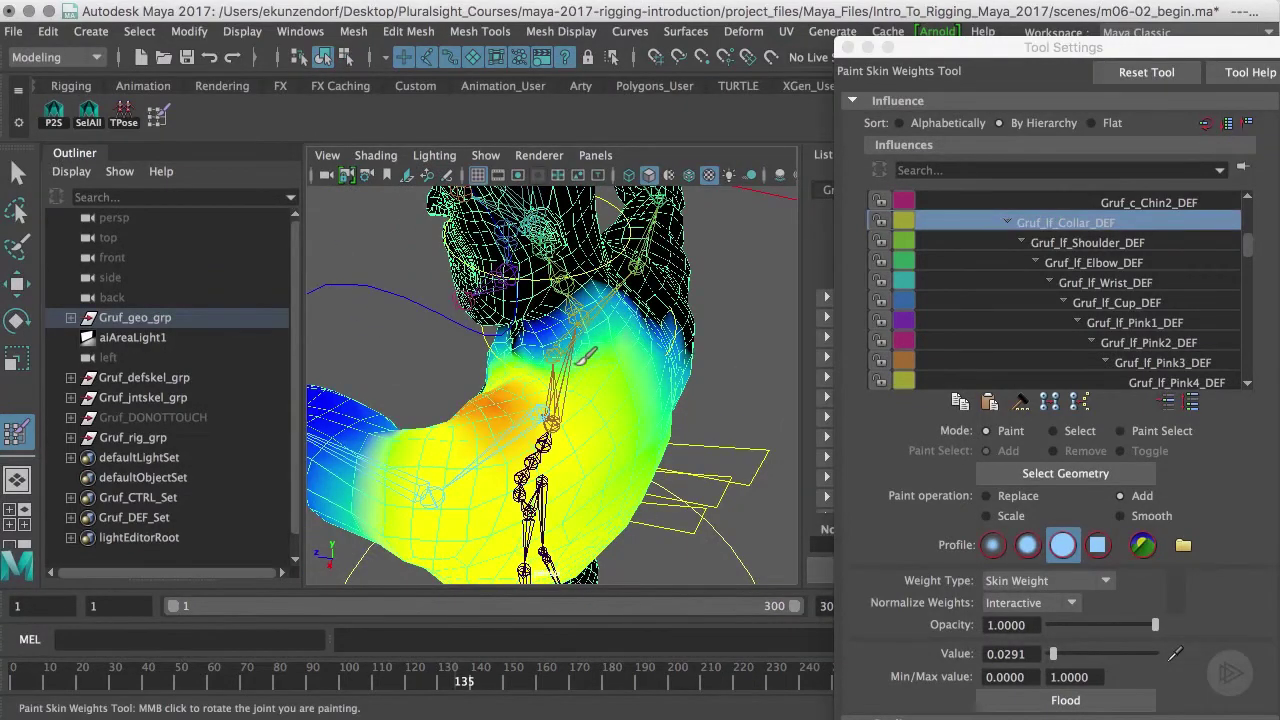
pyautogui.keyDown('alt'); pyautogui.moveTo(591, 404); pyautogui.dragTo(551, 360); pyautogui.keyUp('alt')
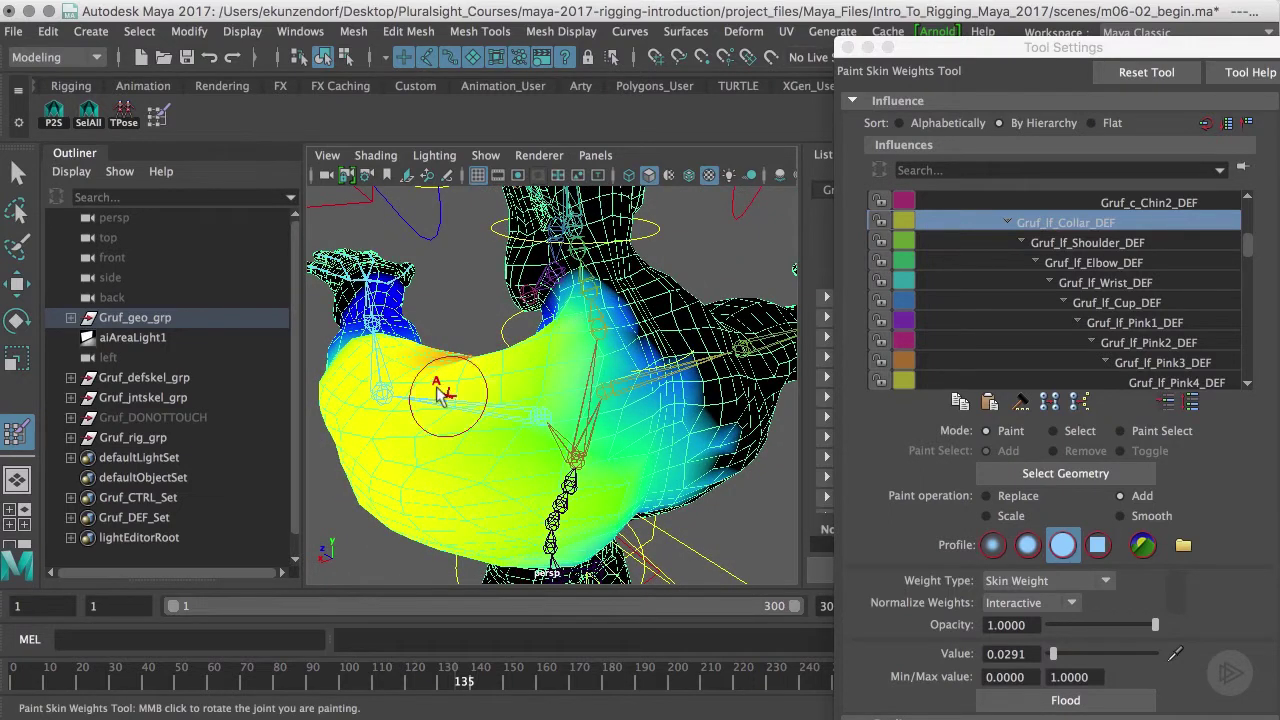
# - Add left collar weight at the crease between neck and shoulder in the raised-arm pose around frame 126
pyautogui.moveTo(455, 688); pyautogui.dragTo(428, 697)
pyautogui.keyDown('alt'); pyautogui.moveTo(620, 440); pyautogui.dragTo(500, 420); pyautogui.keyUp('alt')
pyautogui.keyDown('alt'); pyautogui.moveTo(540, 370); pyautogui.dragTo(542, 364); pyautogui.keyUp('alt')
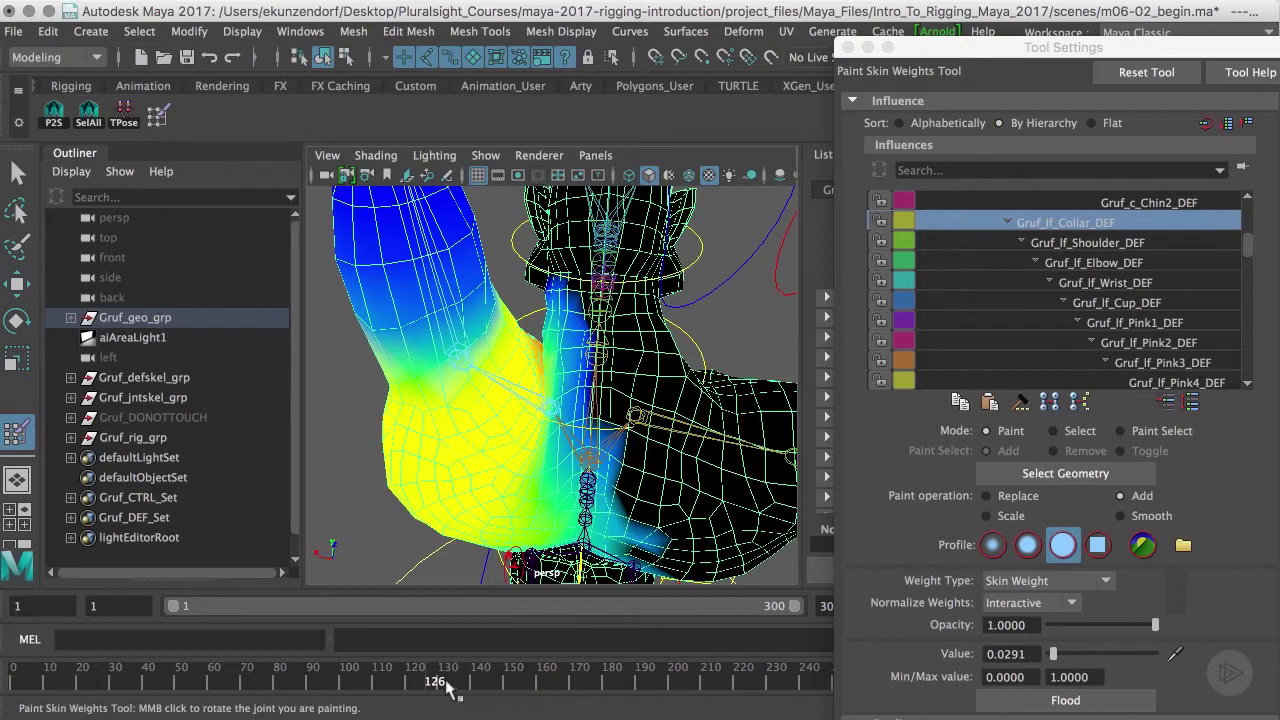
# - Examine the left collar weights on the chest from the front around frames 119 and 120
pyautogui.moveTo(435, 690); pyautogui.dragTo(405, 700)
pyautogui.keyDown('alt'); pyautogui.moveTo(506, 547); pyautogui.dragTo(756, 510); pyautogui.keyUp('alt')
pyautogui.moveTo(660, 490)
pyautogui.keyDown('alt'); pyautogui.mouseDown()
pyautogui.moveTo(755, 480)
pyautogui.moveTo(619, 578)
pyautogui.mouseUp(); pyautogui.keyUp('alt')
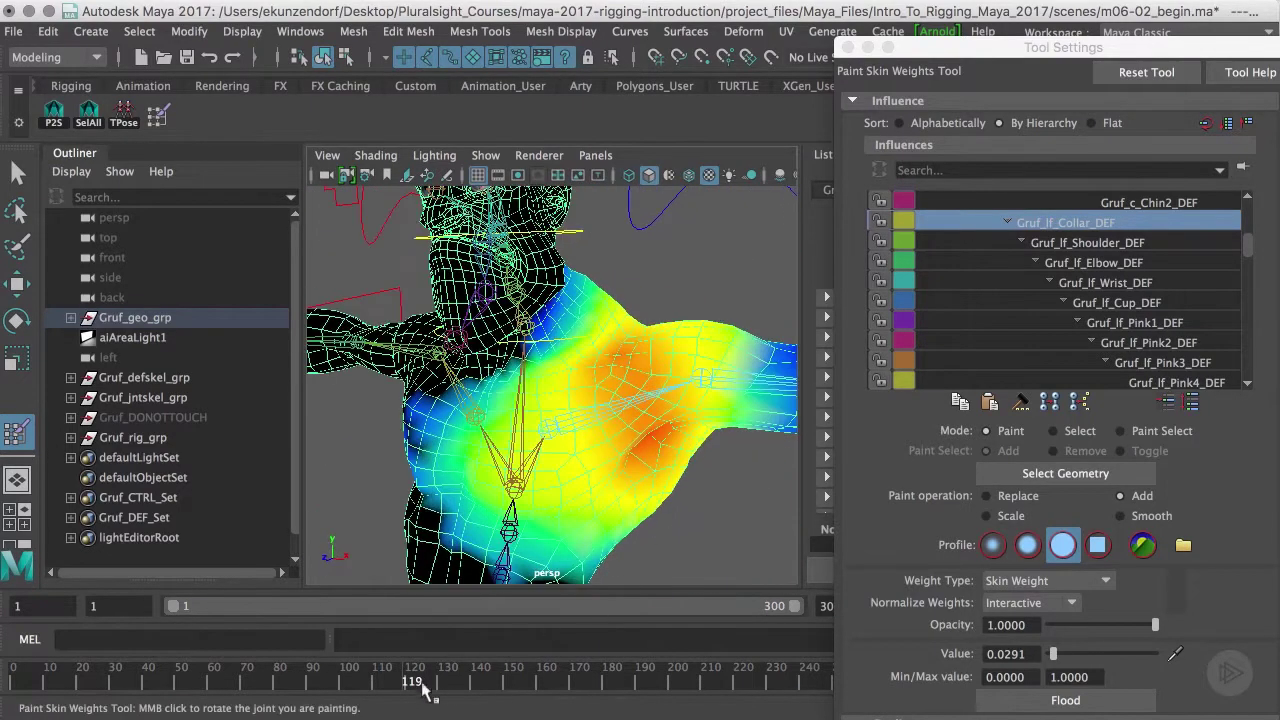
pyautogui.moveTo(418, 690)
pyautogui.mouseDown()
pyautogui.moveTo(428, 697)
pyautogui.moveTo(408, 701)
pyautogui.mouseUp()
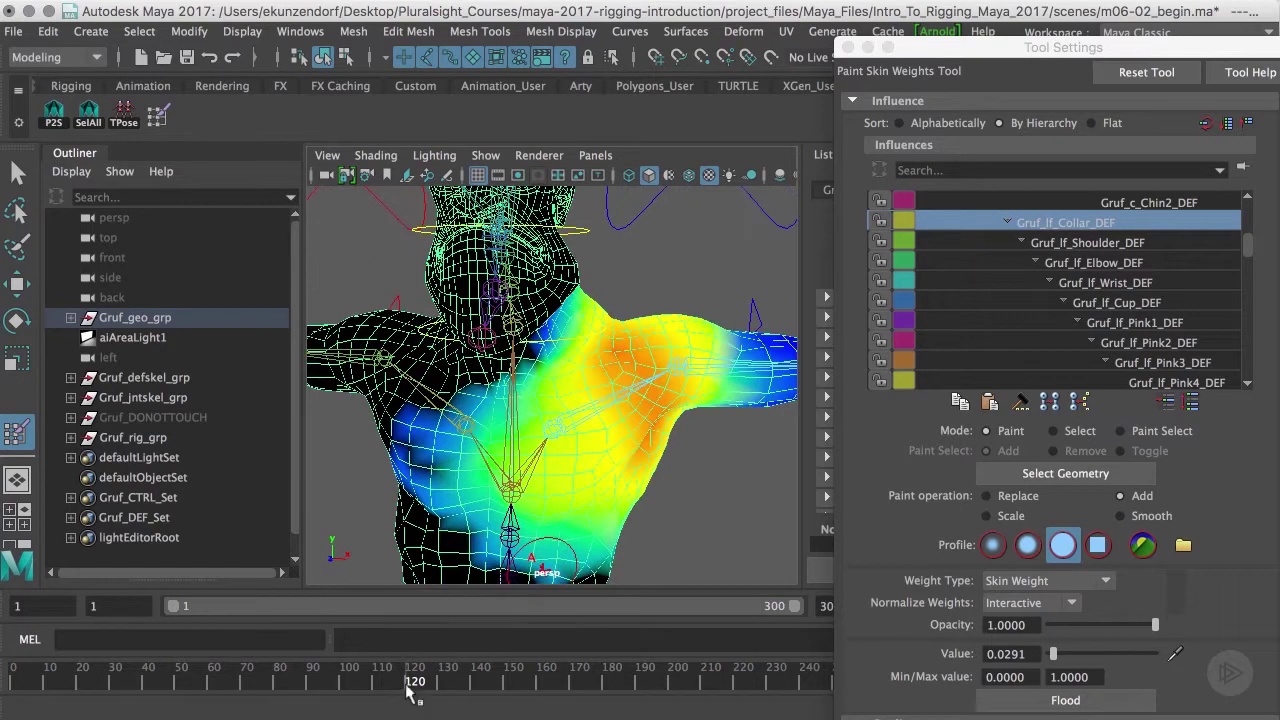
# - Move to frame 135 and make Gruf_c_CSpine_DEF, the joint at the chest centre, the painted influence
pyautogui.moveTo(414, 682); pyautogui.dragTo(458, 692)
pyautogui.keyDown('alt'); pyautogui.moveTo(520, 430); pyautogui.dragTo(612, 492); pyautogui.keyUp('alt')
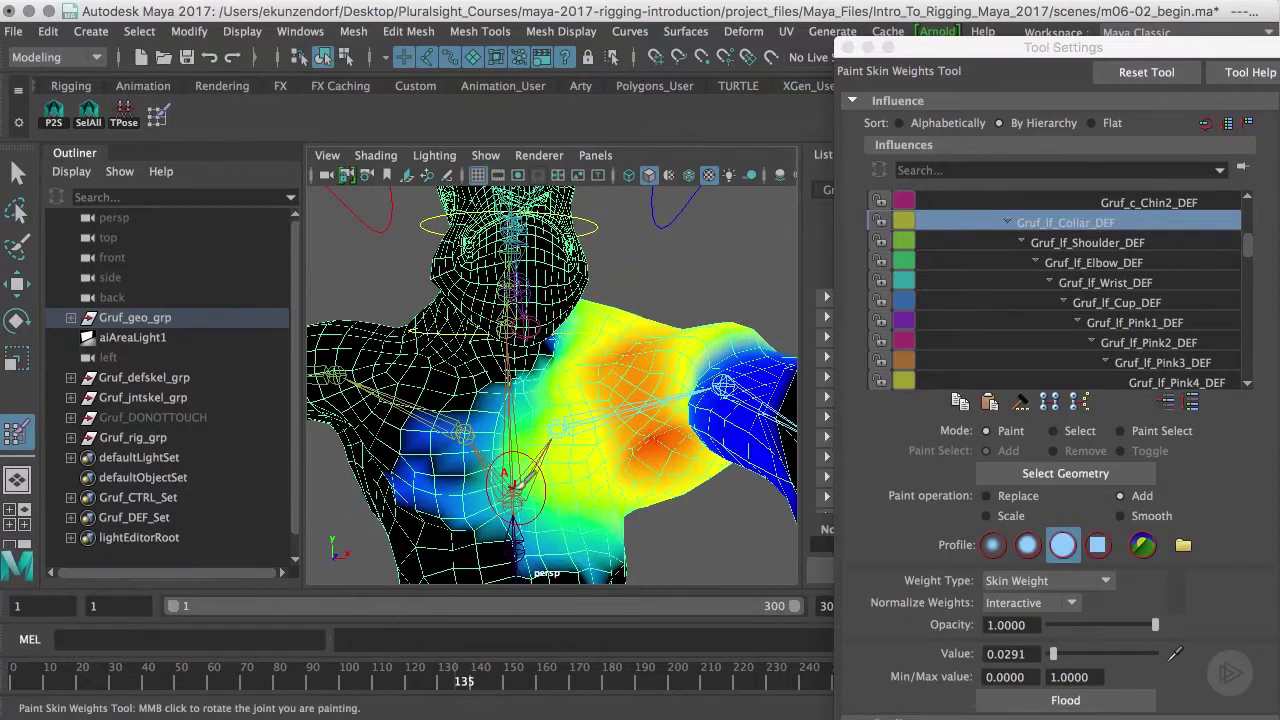
pyautogui.rightClick(522, 488)
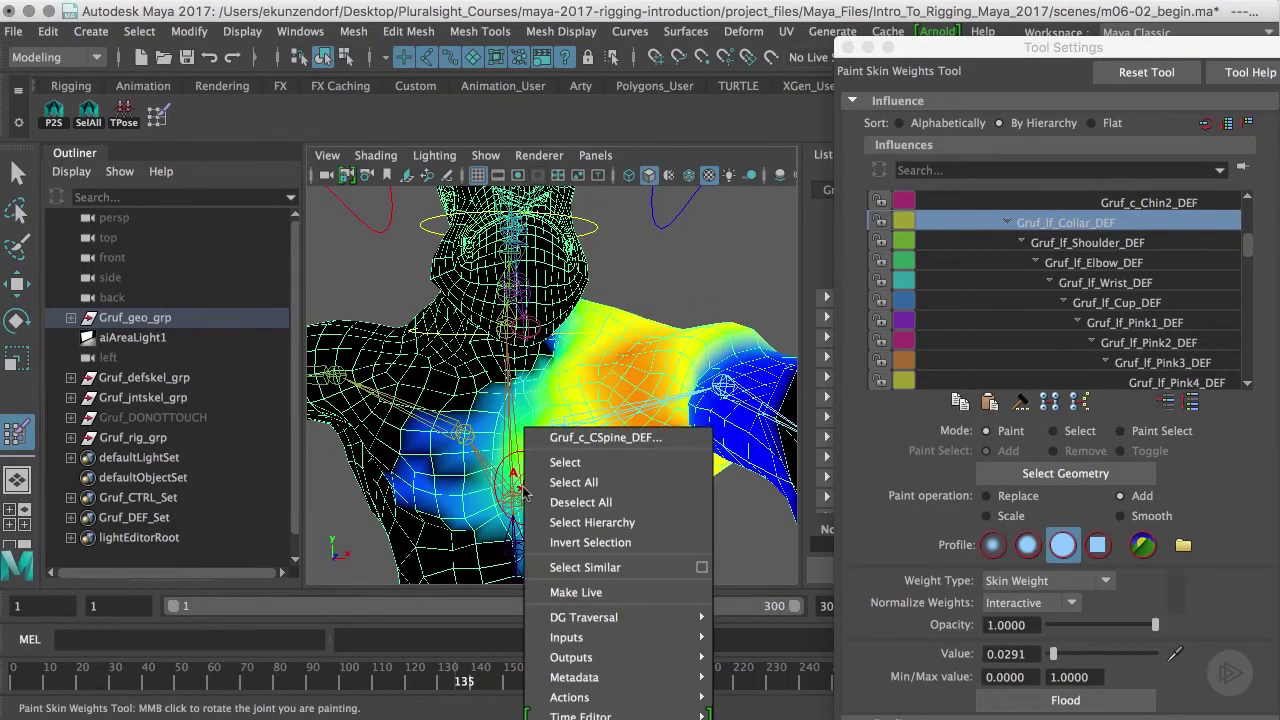
pyautogui.click(527, 484)
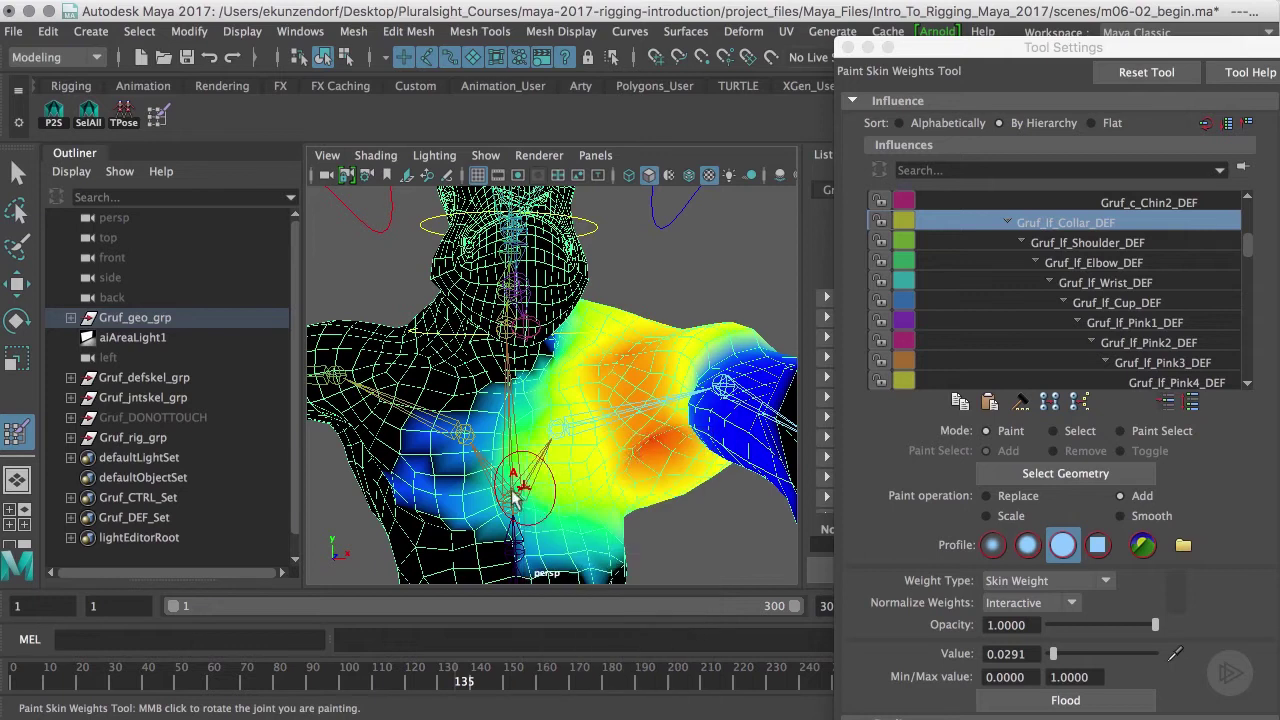
pyautogui.scroll(3, 1115, 232)
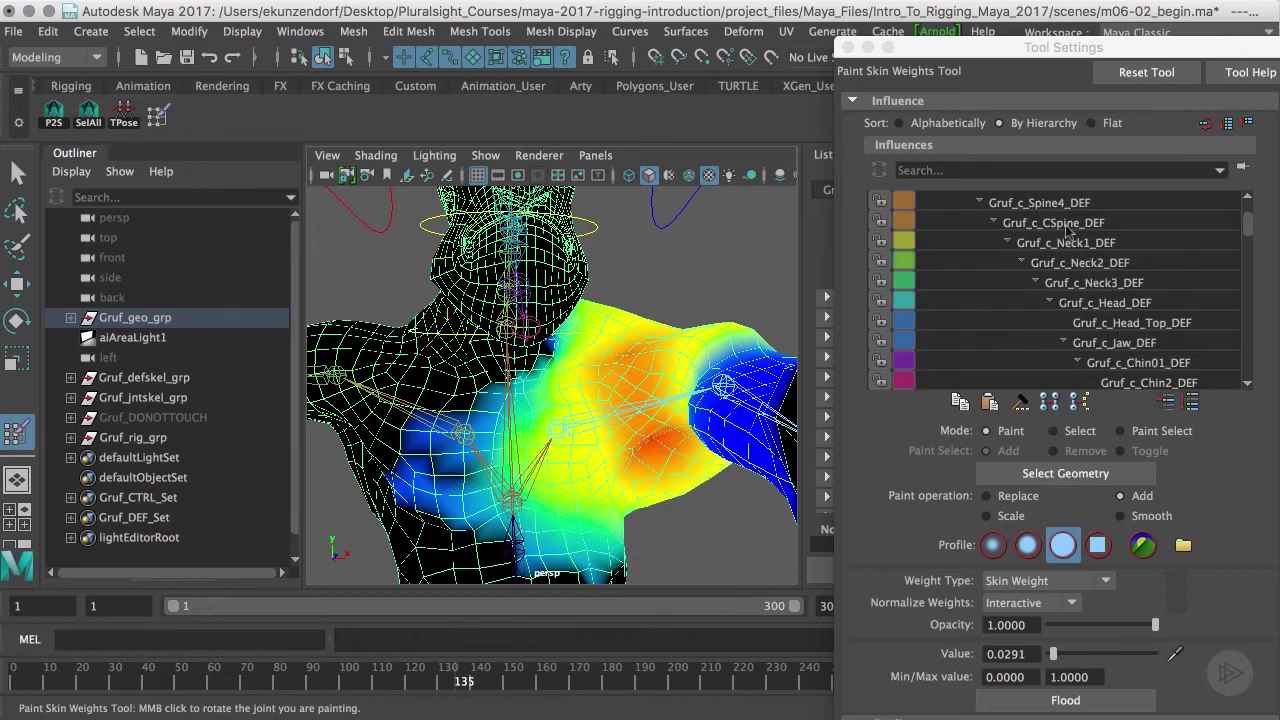
pyautogui.click(1066, 226)
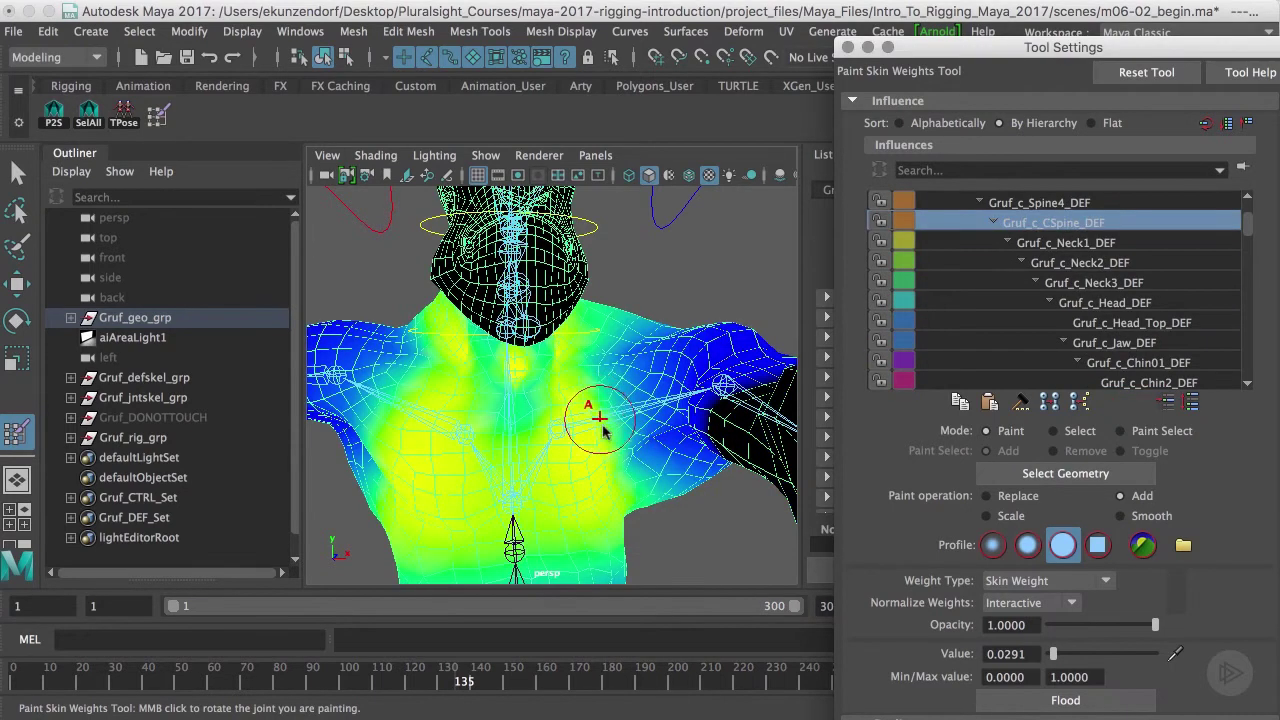
# - Add Gruf_c_CSpine_DEF weight along the left side of the chest toward the armpit
pyautogui.click(637, 418)
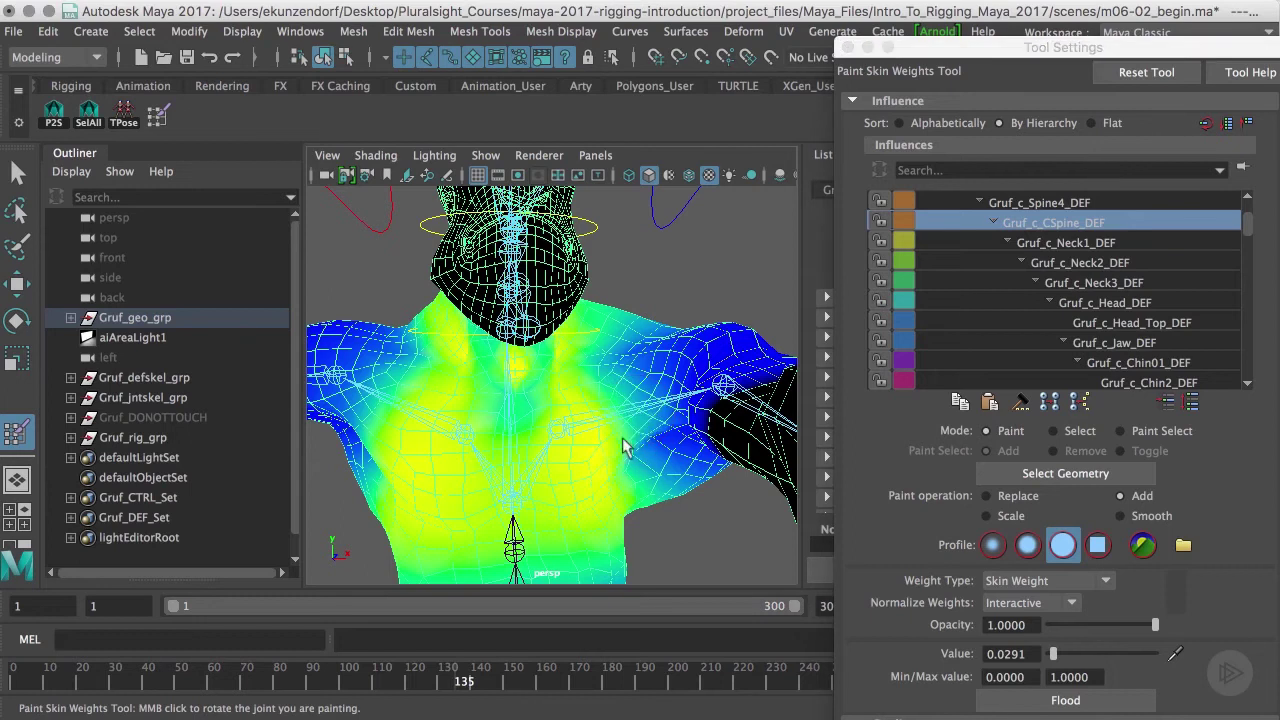
pyautogui.keyDown('alt'); pyautogui.moveTo(628, 508); pyautogui.dragTo(606, 482); pyautogui.keyUp('alt')
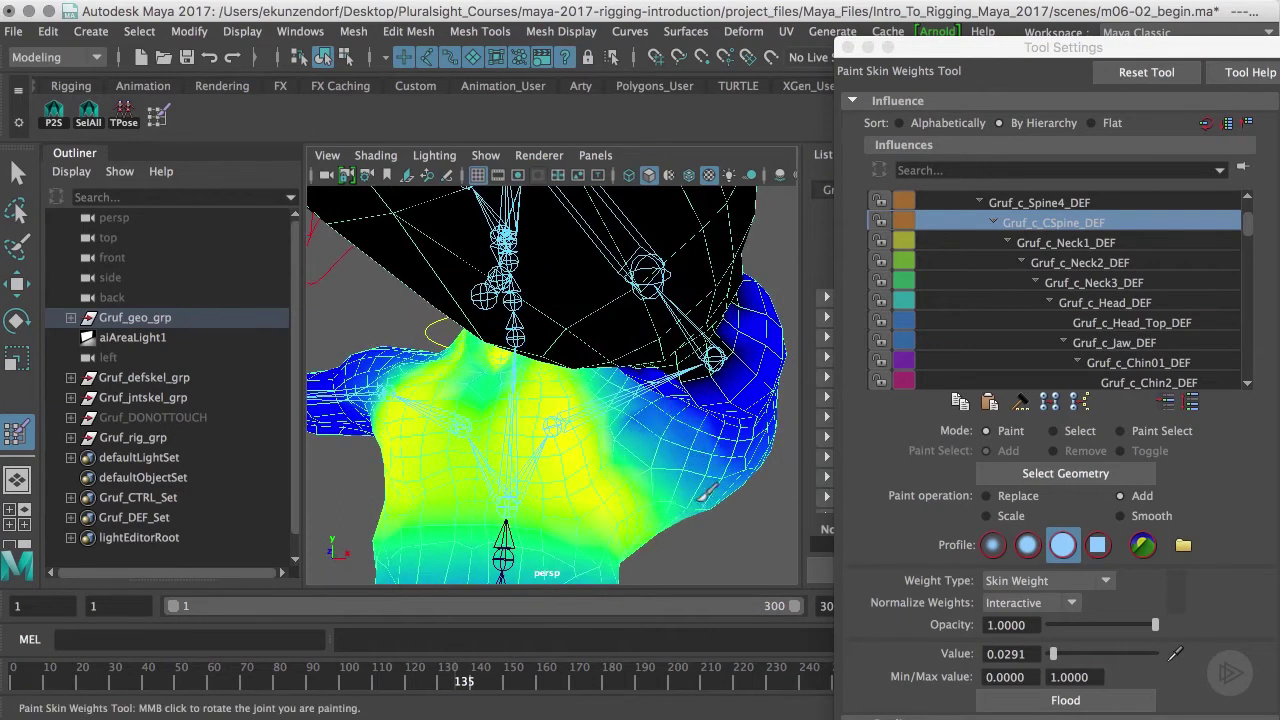
pyautogui.moveTo(663, 450)
pyautogui.keyDown('alt'); pyautogui.mouseDown()
pyautogui.moveTo(575, 410)
pyautogui.moveTo(610, 463)
pyautogui.moveTo(530, 515)
pyautogui.moveTo(505, 507)
pyautogui.mouseUp(); pyautogui.keyUp('alt')
# - Add chest spine weight across the left upper back and around the side below the arm in the frame 135 pose
pyautogui.moveTo(398, 449)
pyautogui.mouseDown()
pyautogui.moveTo(388, 436)
pyautogui.moveTo(432, 493)
pyautogui.mouseUp()
pyautogui.moveTo(435, 378); pyautogui.dragTo(487, 446)
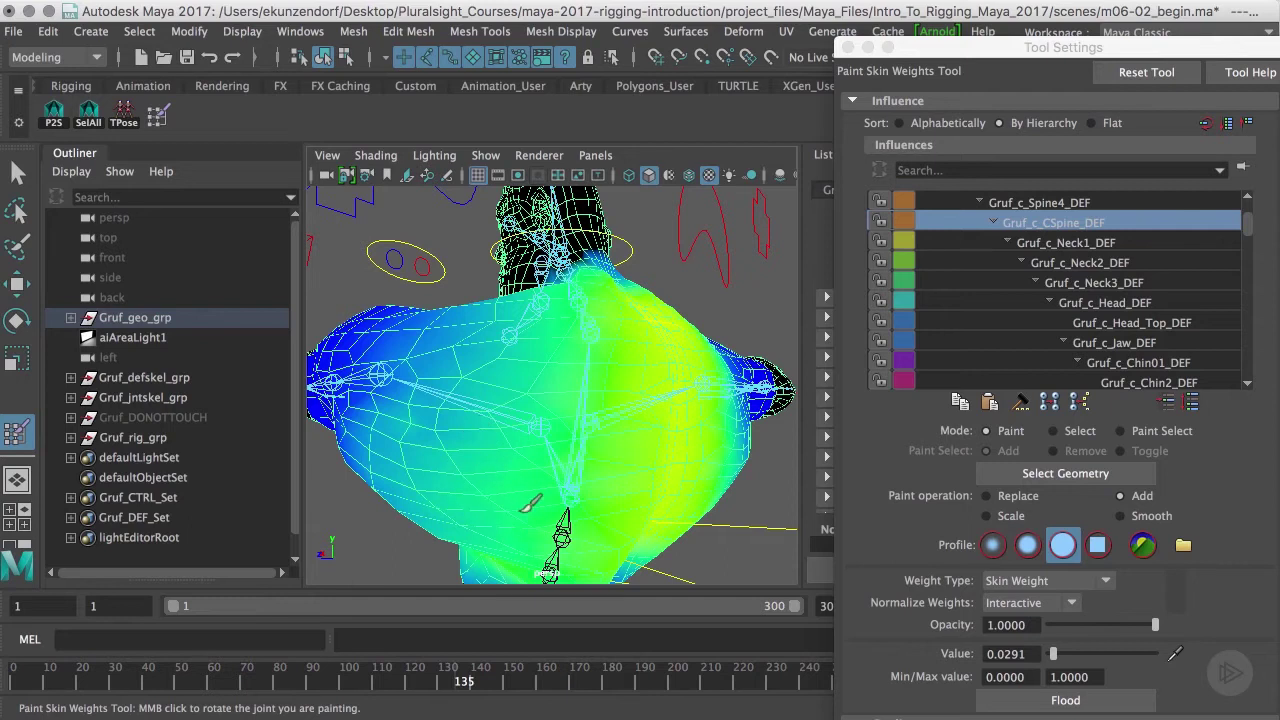
pyautogui.moveTo(520, 507)
pyautogui.mouseDown()
pyautogui.moveTo(340, 436)
pyautogui.moveTo(395, 461)
pyautogui.mouseUp()
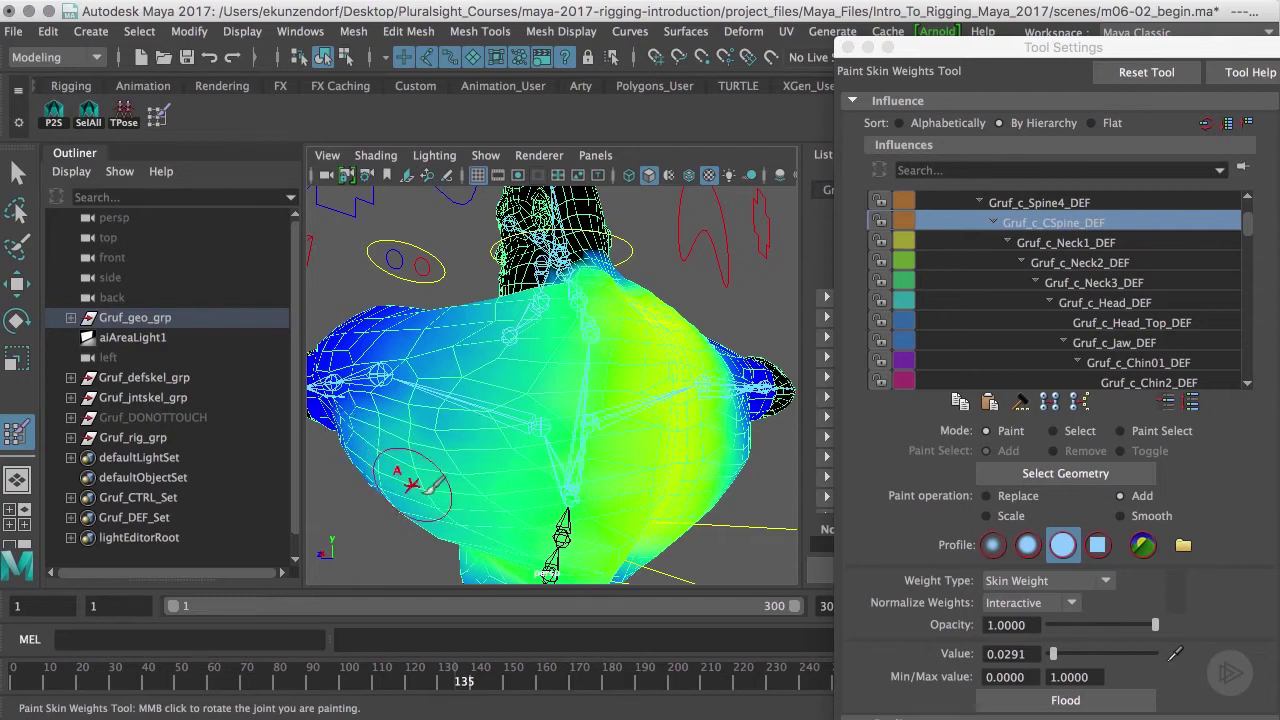
pyautogui.moveTo(472, 505)
pyautogui.keyDown('alt'); pyautogui.mouseDown()
pyautogui.moveTo(616, 466)
pyautogui.moveTo(600, 468)
pyautogui.mouseUp(); pyautogui.keyUp('alt')
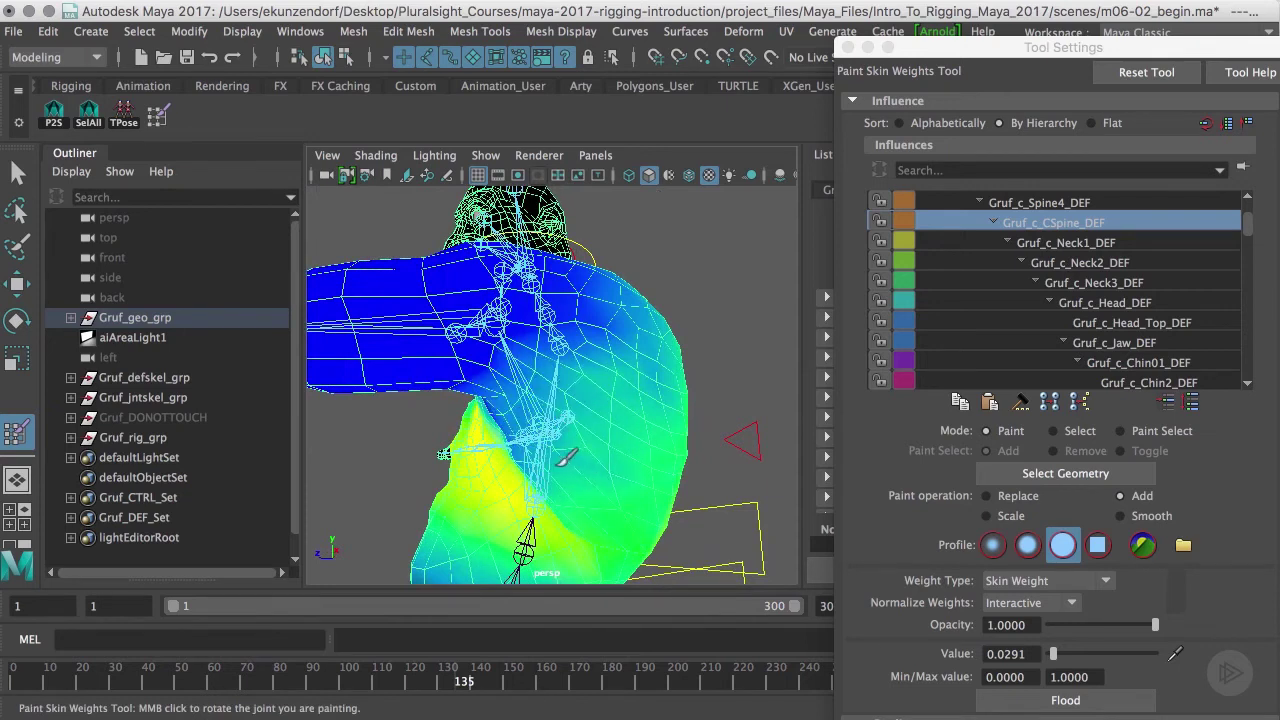
pyautogui.moveTo(567, 459)
pyautogui.keyDown('alt'); pyautogui.mouseDown()
pyautogui.moveTo(651, 449)
pyautogui.moveTo(663, 423)
pyautogui.moveTo(690, 452)
pyautogui.moveTo(676, 494)
pyautogui.mouseUp(); pyautogui.keyUp('alt')
pyautogui.press('3')
pyautogui.moveTo(645, 440); pyautogui.dragTo(612, 438)
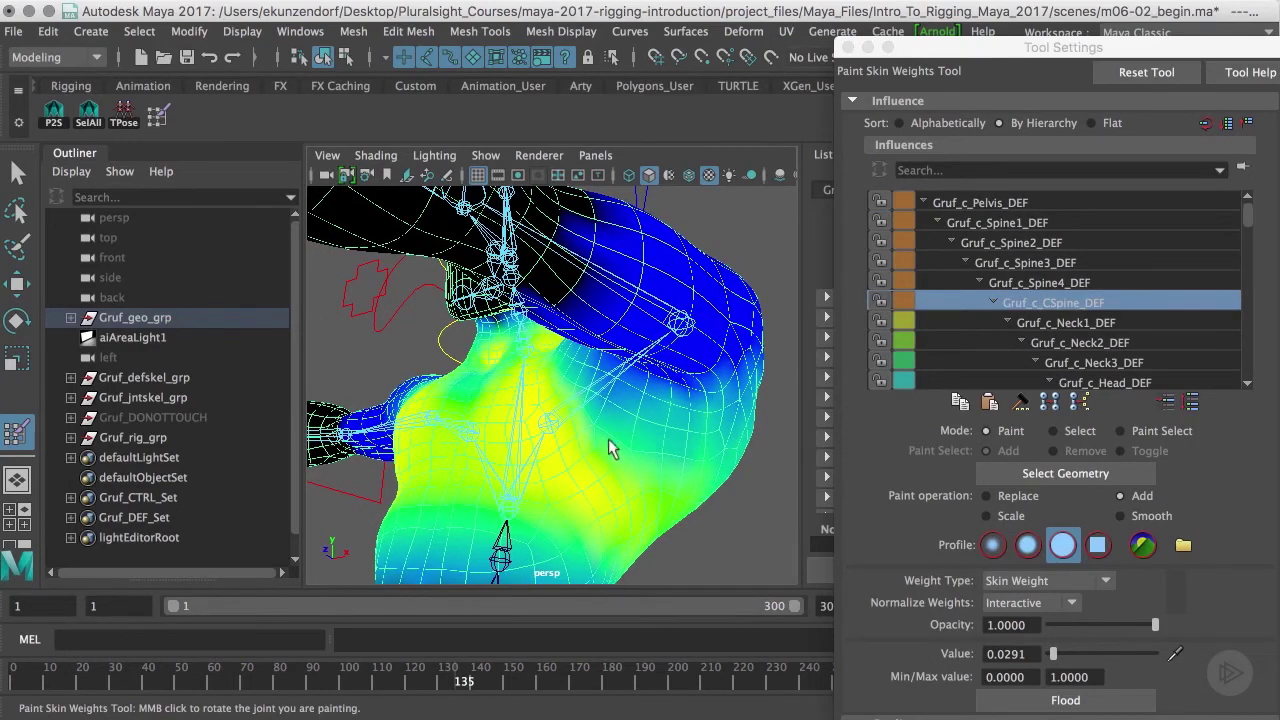
pyautogui.keyDown('alt'); pyautogui.moveTo(652, 484); pyautogui.dragTo(513, 470); pyautogui.keyUp('alt')
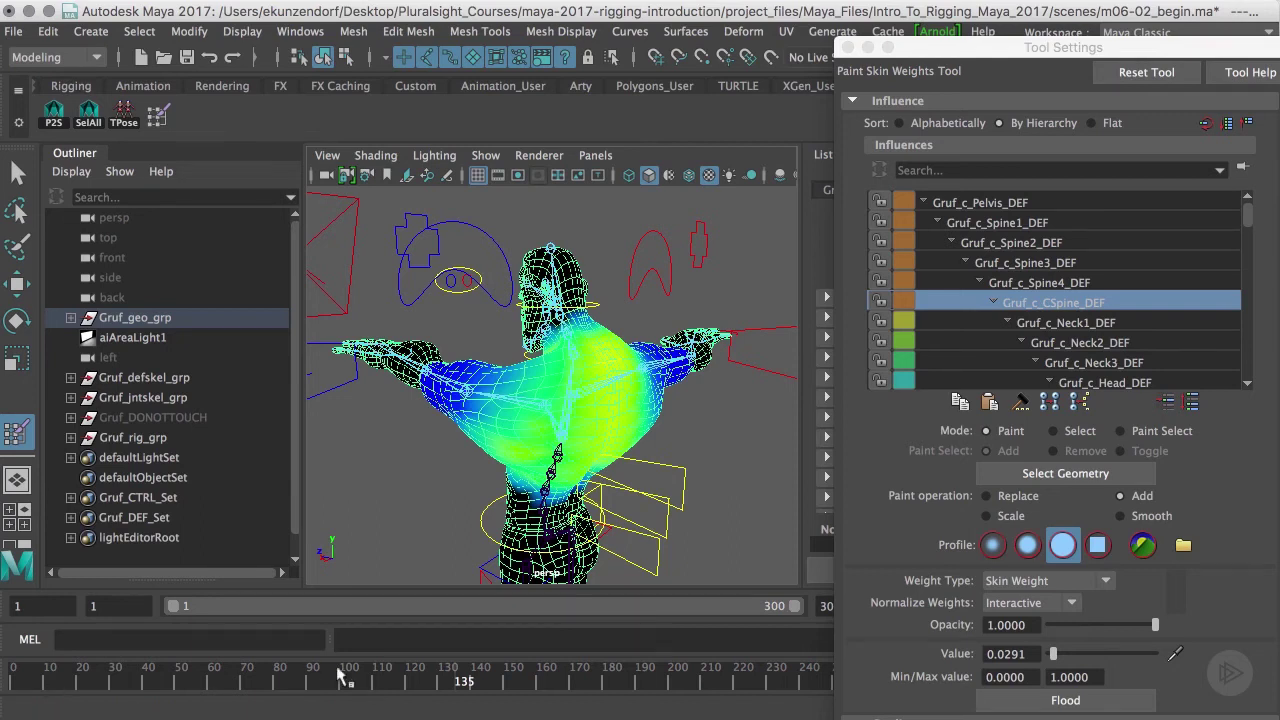
# - Move to frame 126 and add chest spine weight over the left shoulder blade in the raised-arm pose
pyautogui.moveTo(440, 682); pyautogui.dragTo(431, 685)
pyautogui.keyDown('alt'); pyautogui.moveTo(516, 512); pyautogui.dragTo(406, 466); pyautogui.keyUp('alt')
pyautogui.moveTo(490, 400)
pyautogui.keyDown('alt'); pyautogui.mouseDown()
pyautogui.moveTo(535, 419)
pyautogui.moveTo(530, 398)
pyautogui.moveTo(640, 413)
pyautogui.moveTo(632, 405)
pyautogui.moveTo(550, 460)
pyautogui.moveTo(372, 454)
pyautogui.mouseUp(); pyautogui.keyUp('alt')
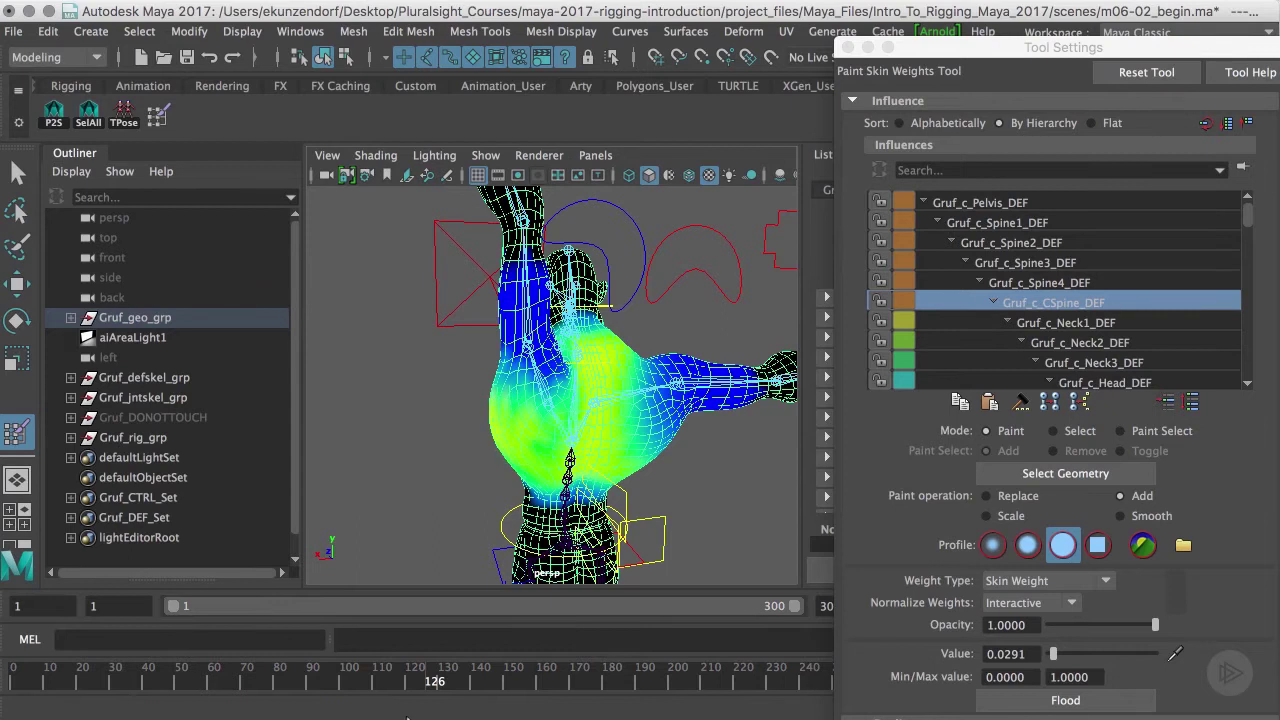
# - Scrub the animation between frames 126 and 155 to examine the chest and shoulder deformation from back and front
pyautogui.moveTo(429, 678); pyautogui.dragTo(520, 706)
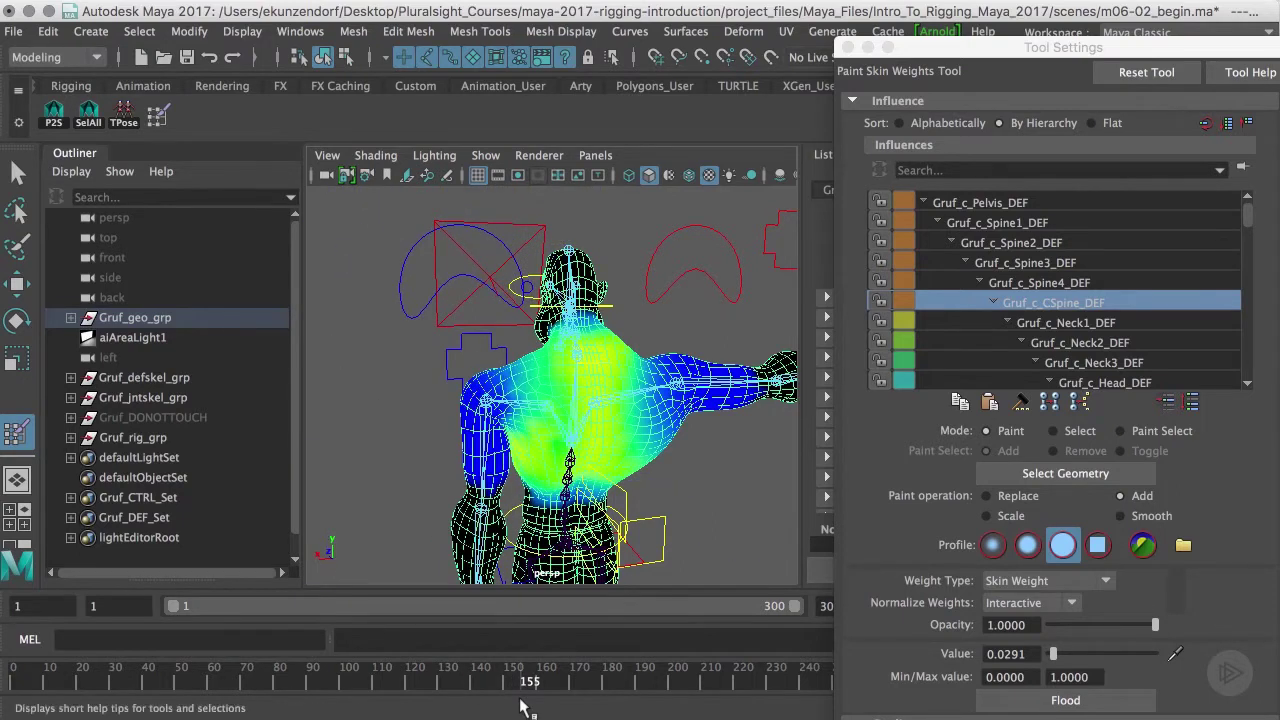
pyautogui.moveTo(378, 455)
pyautogui.keyDown('alt'); pyautogui.mouseDown()
pyautogui.moveTo(506, 455)
pyautogui.moveTo(631, 423)
pyautogui.moveTo(626, 438)
pyautogui.moveTo(603, 418)
pyautogui.mouseUp(); pyautogui.keyUp('alt')
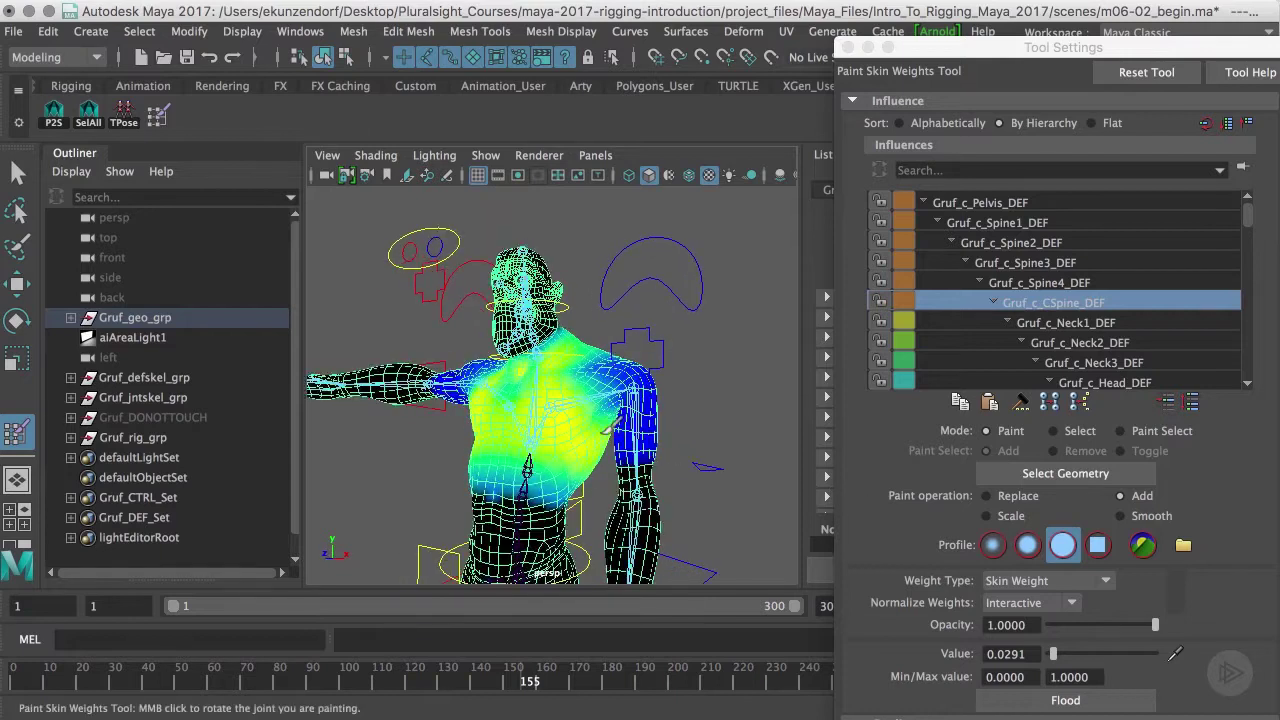
pyautogui.moveTo(511, 684)
pyautogui.mouseDown()
pyautogui.moveTo(525, 690)
pyautogui.moveTo(454, 686)
pyautogui.moveTo(536, 697)
pyautogui.moveTo(506, 697)
pyautogui.mouseUp()
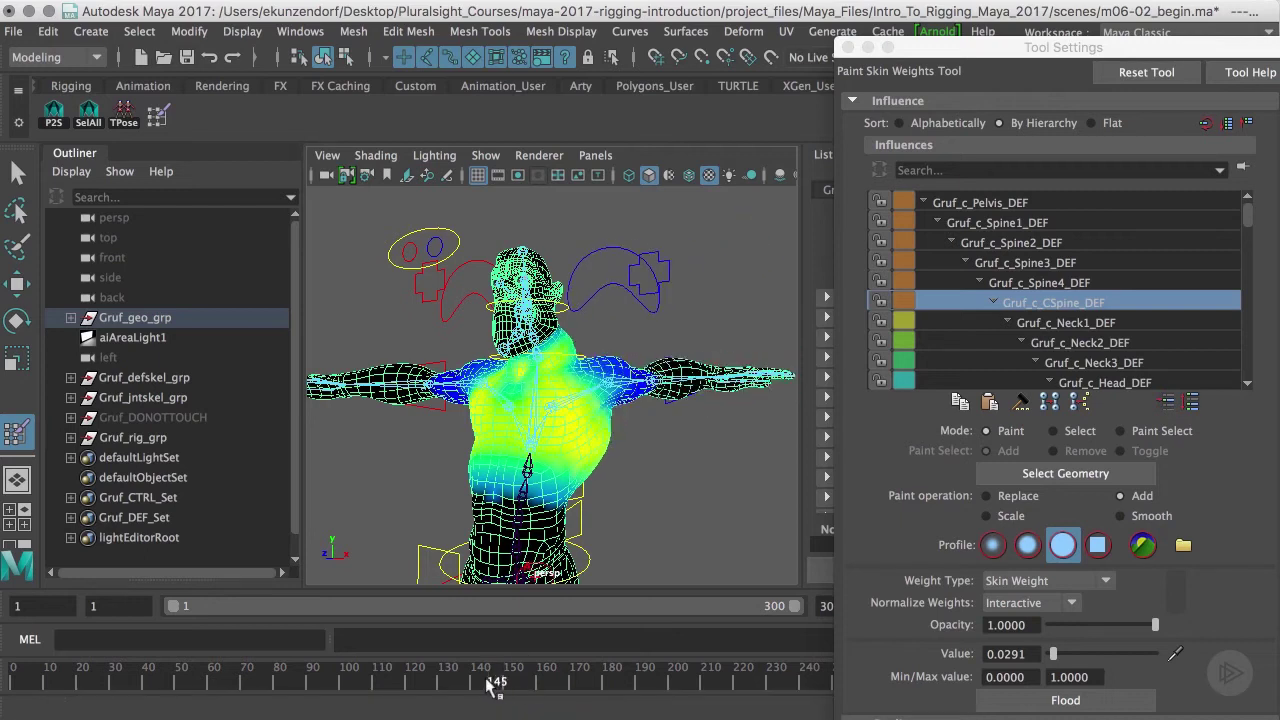
pyautogui.moveTo(503, 690); pyautogui.dragTo(549, 700)
pyautogui.keyDown('alt'); pyautogui.moveTo(625, 556); pyautogui.dragTo(634, 612); pyautogui.keyUp('alt')
pyautogui.moveTo(552, 683); pyautogui.dragTo(438, 712)
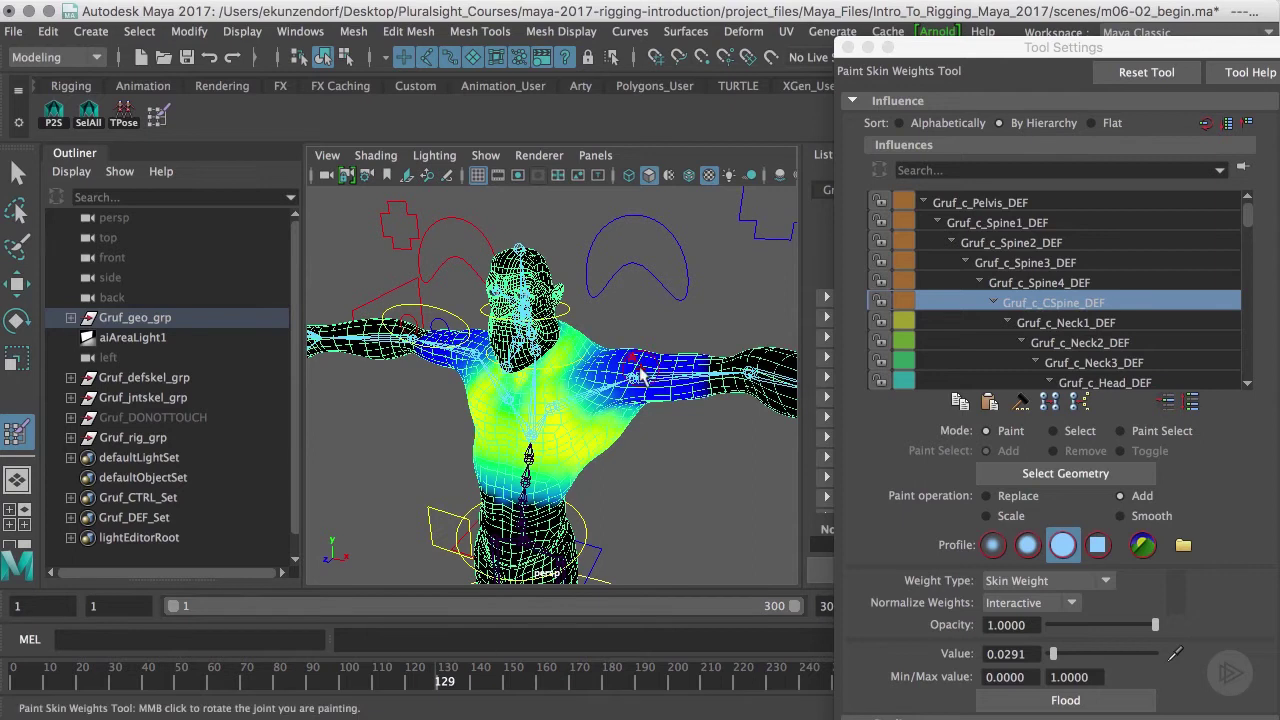
# - Make Gruf_lf_Shoulder_DEF the painted influence and inspect its weights around the shoulder from front and back at frame 129
pyautogui.scroll(-5, 1108, 328)
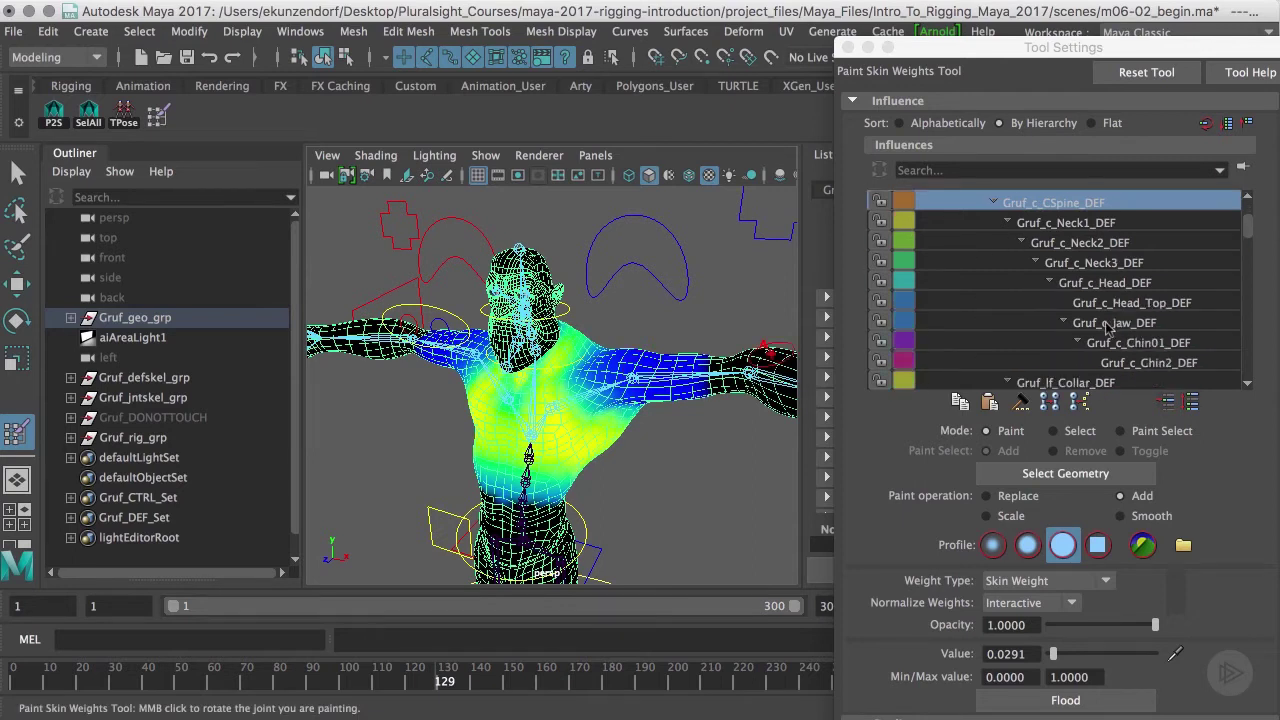
pyautogui.click(1080, 304)
pyautogui.keyDown('alt'); pyautogui.moveTo(610, 427); pyautogui.dragTo(571, 450); pyautogui.keyUp('alt')
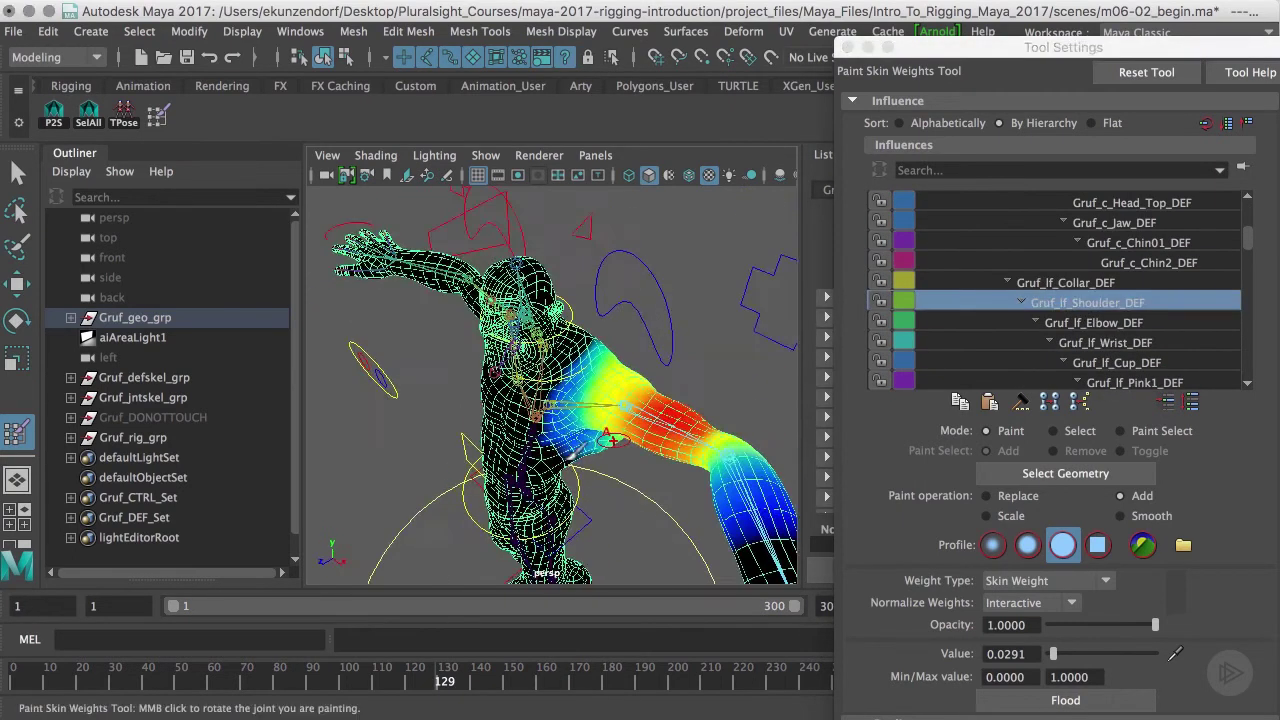
pyautogui.keyDown('alt'); pyautogui.moveTo(571, 450); pyautogui.dragTo(725, 433, button='right'); pyautogui.keyUp('alt')
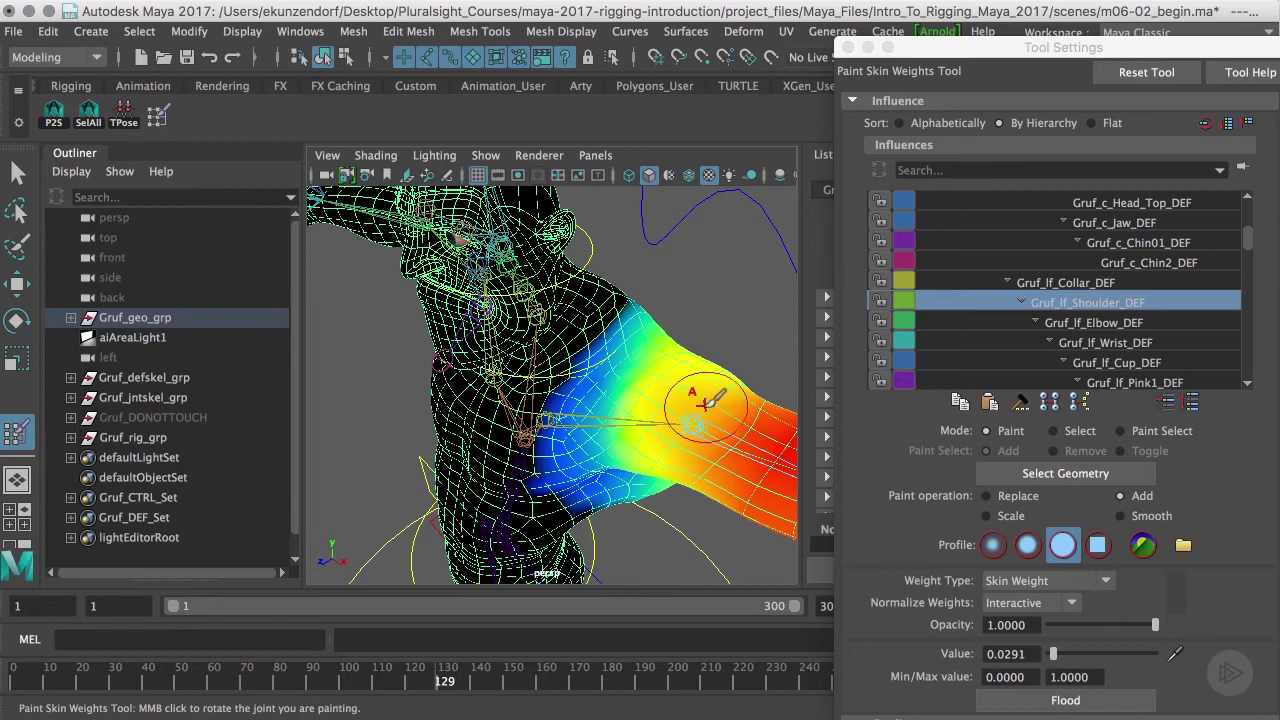
pyautogui.keyDown('alt'); pyautogui.moveTo(722, 416); pyautogui.dragTo(500, 368); pyautogui.keyUp('alt')
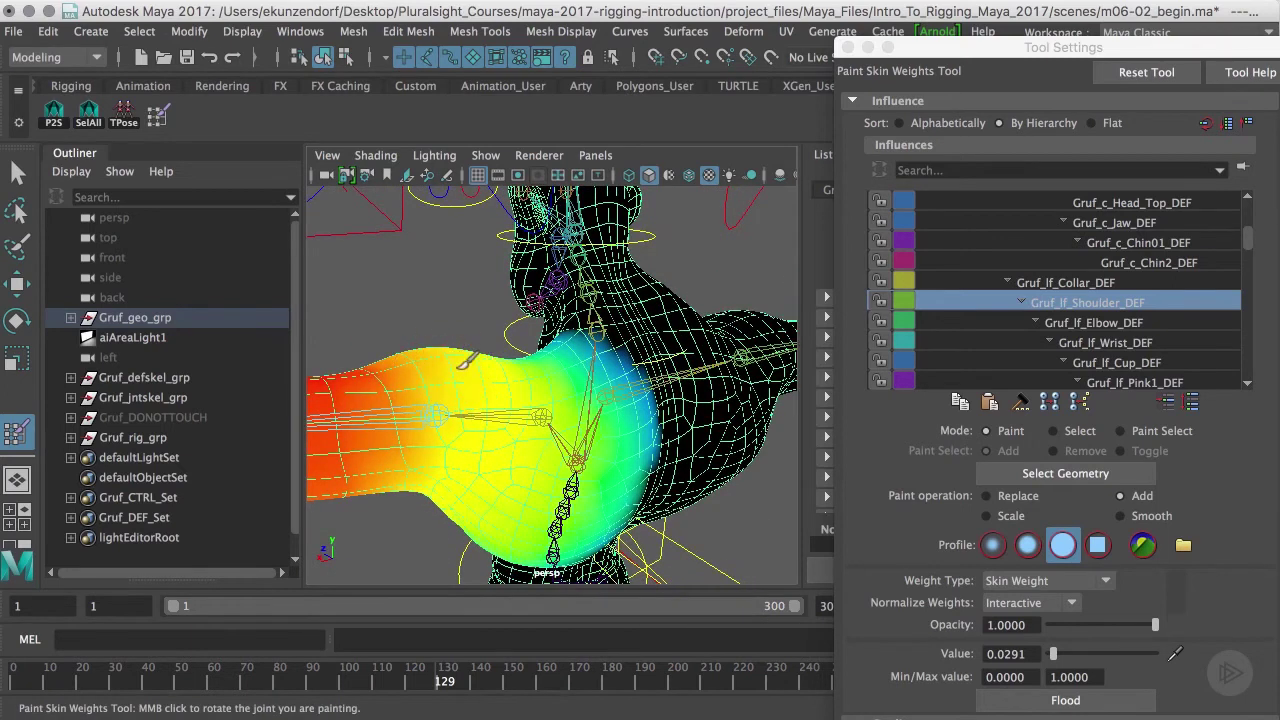
# - Move to frame 126 and add left shoulder weight on the upper arm just beyond the shoulder joint
pyautogui.moveTo(436, 684); pyautogui.dragTo(428, 686)
pyautogui.keyDown('alt'); pyautogui.moveTo(548, 452); pyautogui.dragTo(430, 425); pyautogui.keyUp('alt')
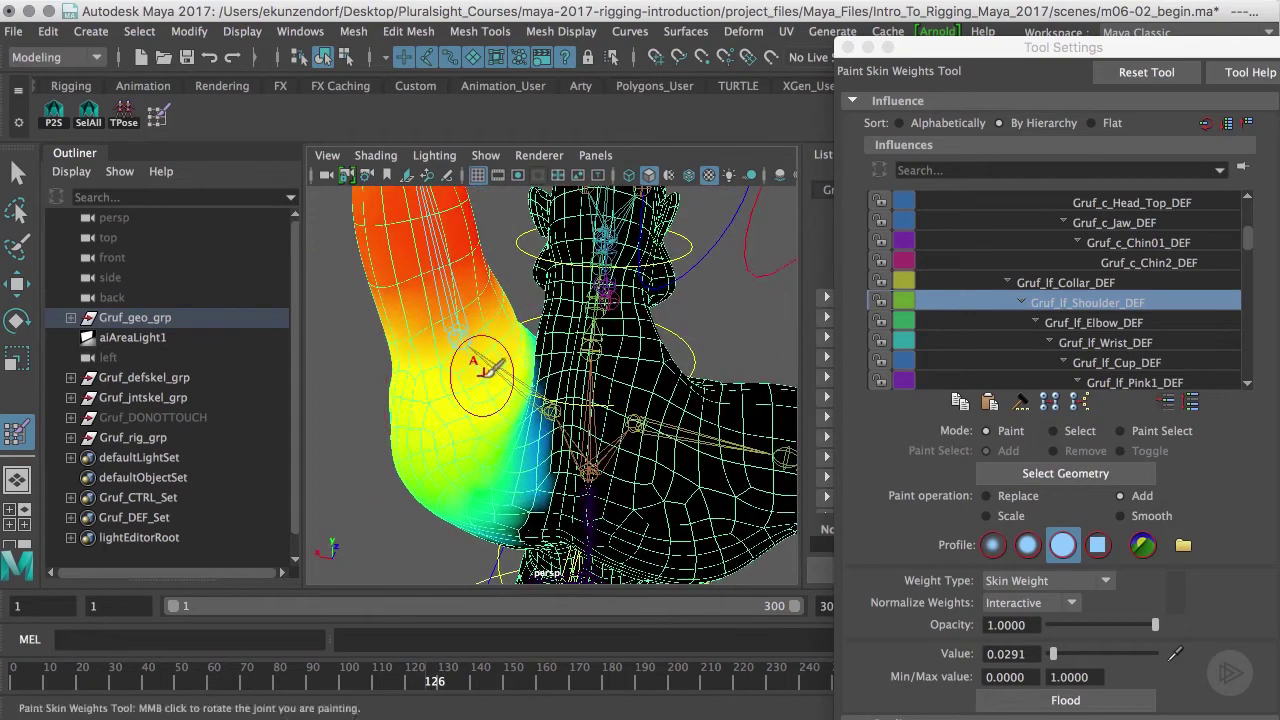
pyautogui.keyDown('alt'); pyautogui.moveTo(486, 366); pyautogui.dragTo(506, 349); pyautogui.keyUp('alt')
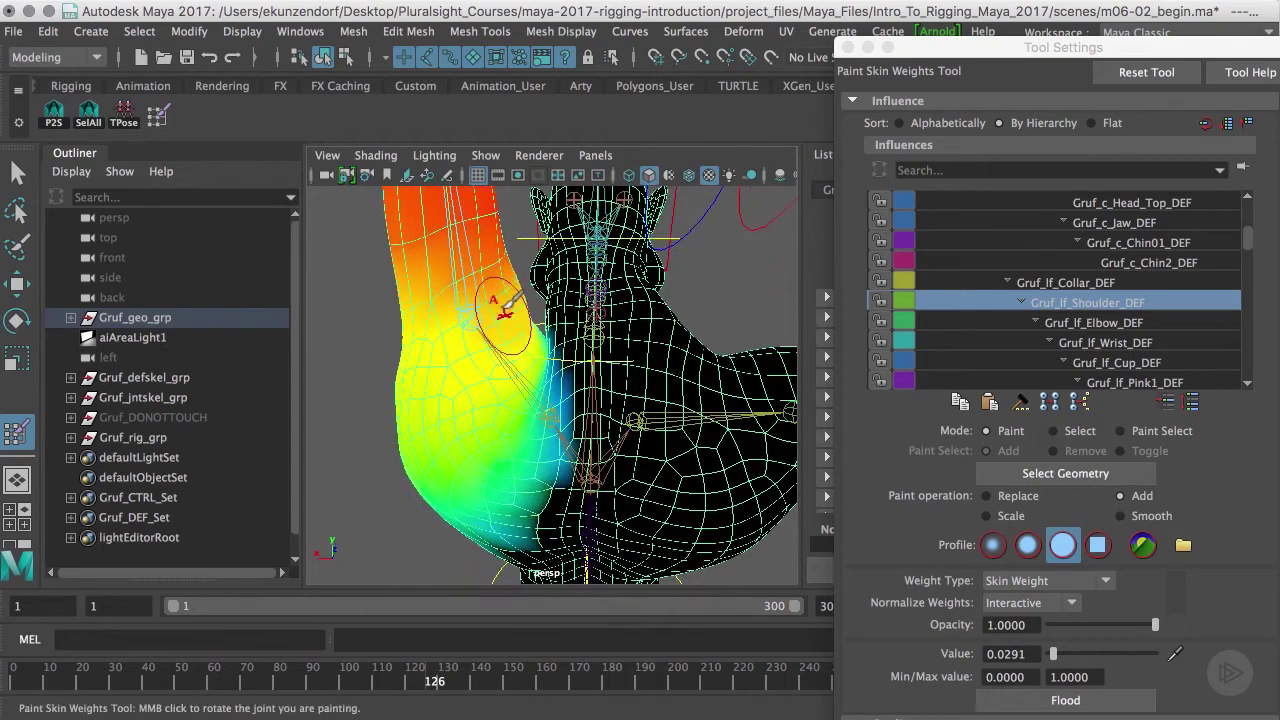
pyautogui.moveTo(493, 285)
pyautogui.mouseDown()
pyautogui.moveTo(470, 250)
pyautogui.moveTo(476, 272)
pyautogui.mouseUp()
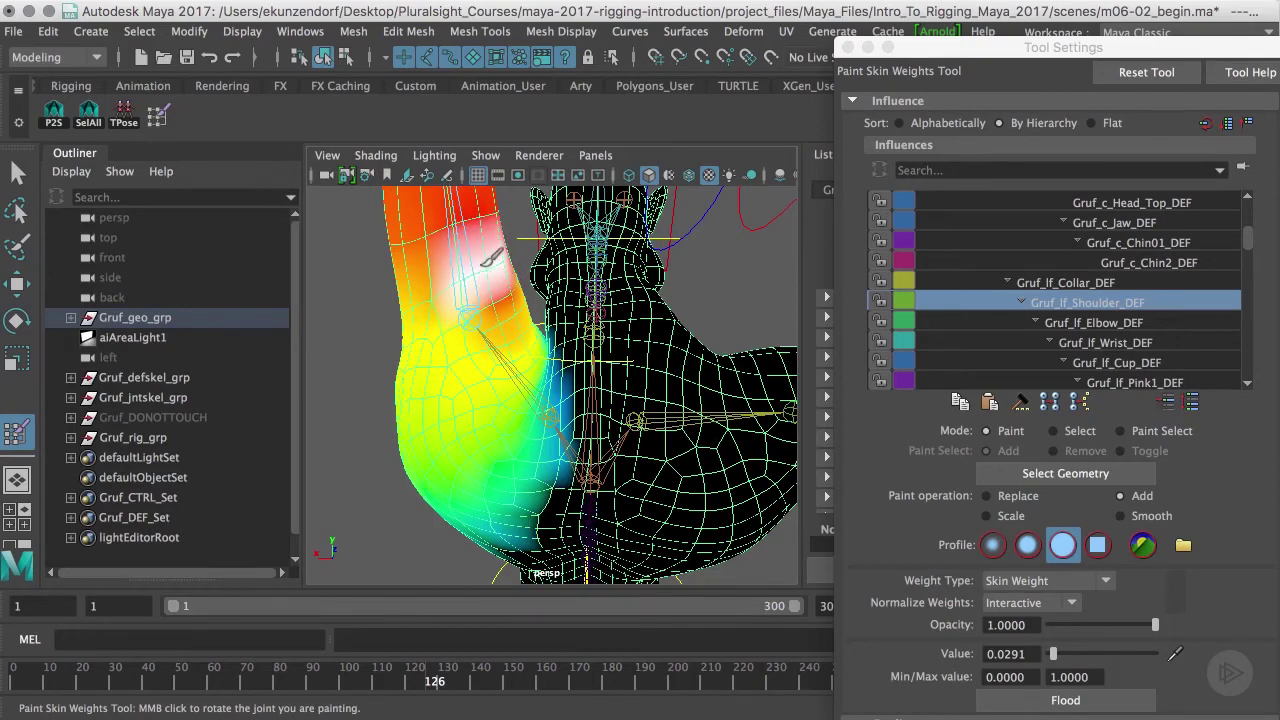
# - Move to frame 134 and add left shoulder weight around the upper arm and over the top of the shoulder
pyautogui.moveTo(438, 690)
pyautogui.mouseDown()
pyautogui.moveTo(412, 688)
pyautogui.moveTo(451, 706)
pyautogui.mouseUp()
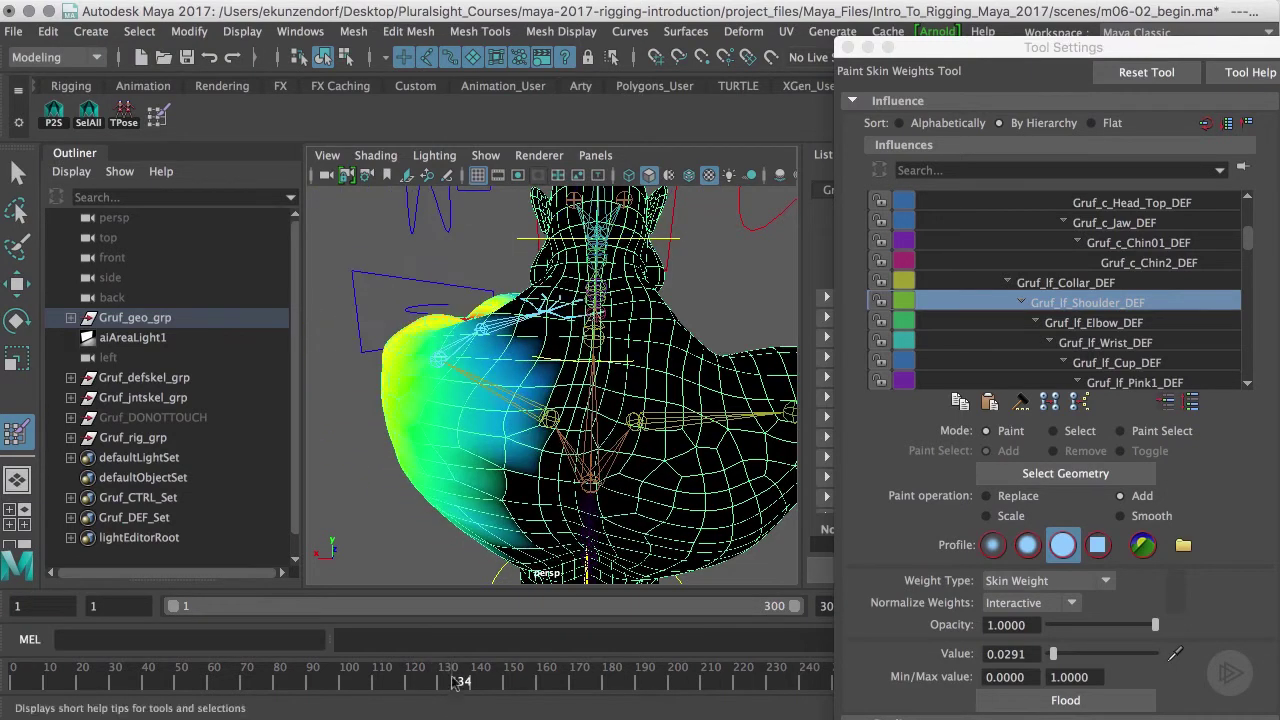
pyautogui.moveTo(465, 512)
pyautogui.keyDown('alt'); pyautogui.mouseDown()
pyautogui.moveTo(514, 540)
pyautogui.moveTo(663, 534)
pyautogui.moveTo(645, 506)
pyautogui.mouseUp(); pyautogui.keyUp('alt')
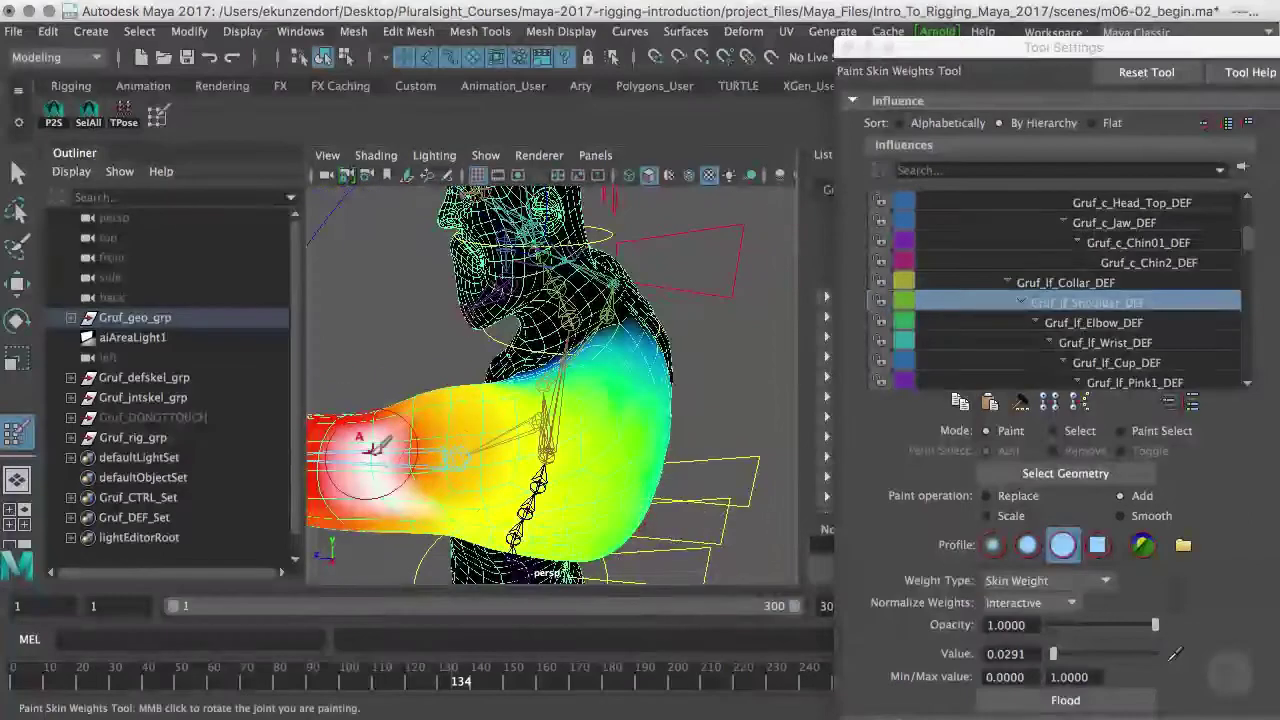
pyautogui.moveTo(372, 450)
pyautogui.mouseDown()
pyautogui.moveTo(420, 447)
pyautogui.moveTo(443, 471)
pyautogui.moveTo(443, 453)
pyautogui.moveTo(495, 540)
pyautogui.moveTo(414, 371)
pyautogui.mouseUp()
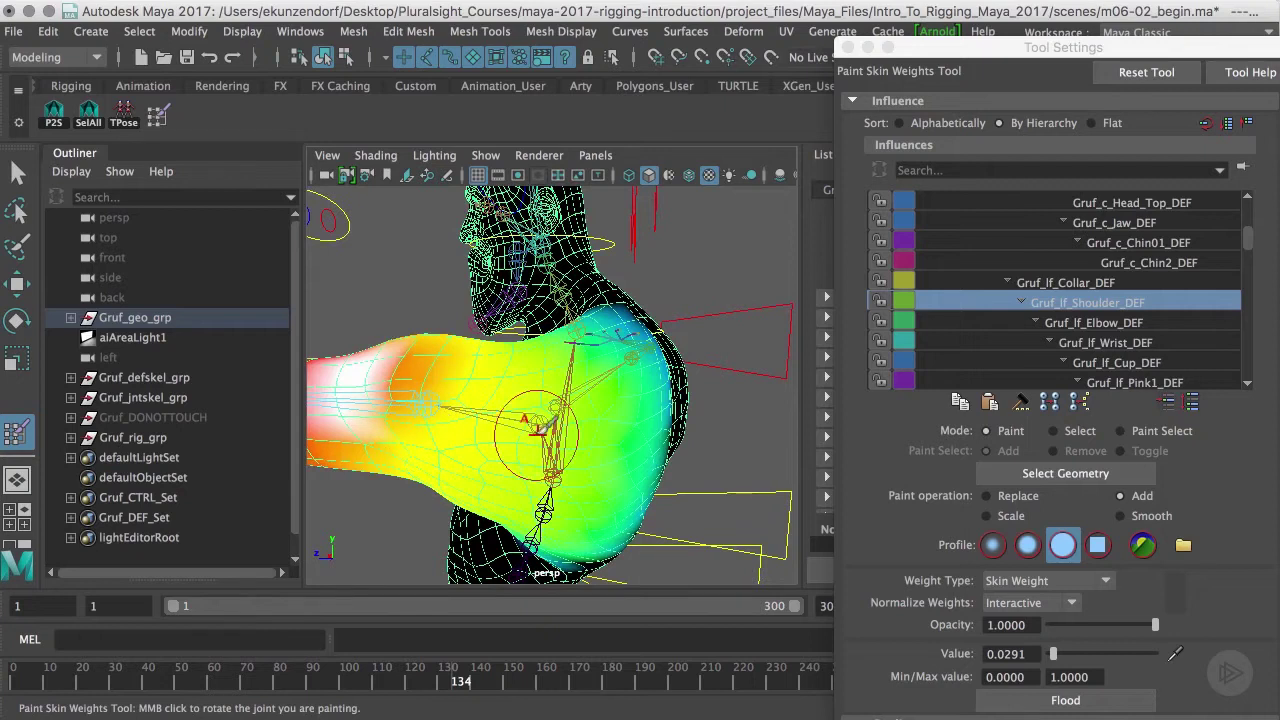
pyautogui.moveTo(514, 457)
pyautogui.keyDown('alt'); pyautogui.mouseDown()
pyautogui.moveTo(514, 443)
pyautogui.moveTo(462, 410)
pyautogui.mouseUp(); pyautogui.keyUp('alt')
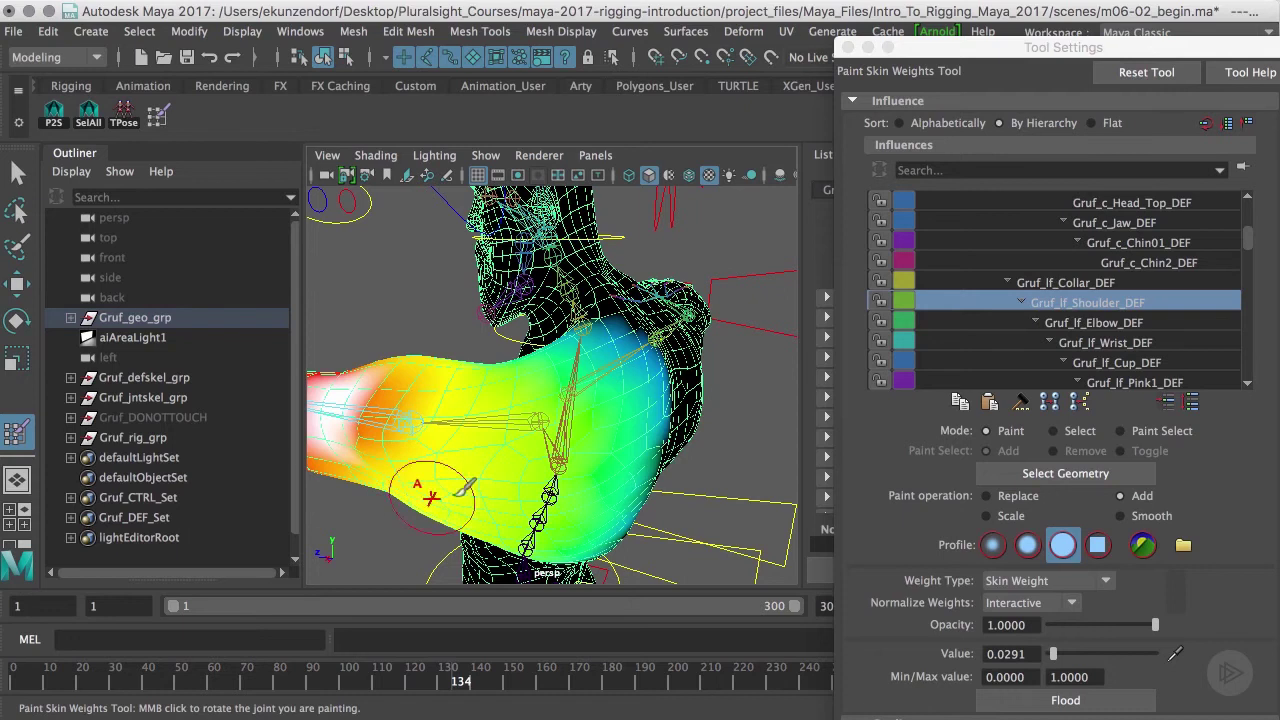
pyautogui.moveTo(456, 488)
pyautogui.keyDown('alt'); pyautogui.mouseDown()
pyautogui.moveTo(580, 294)
pyautogui.moveTo(514, 214)
pyautogui.mouseUp(); pyautogui.keyUp('alt')
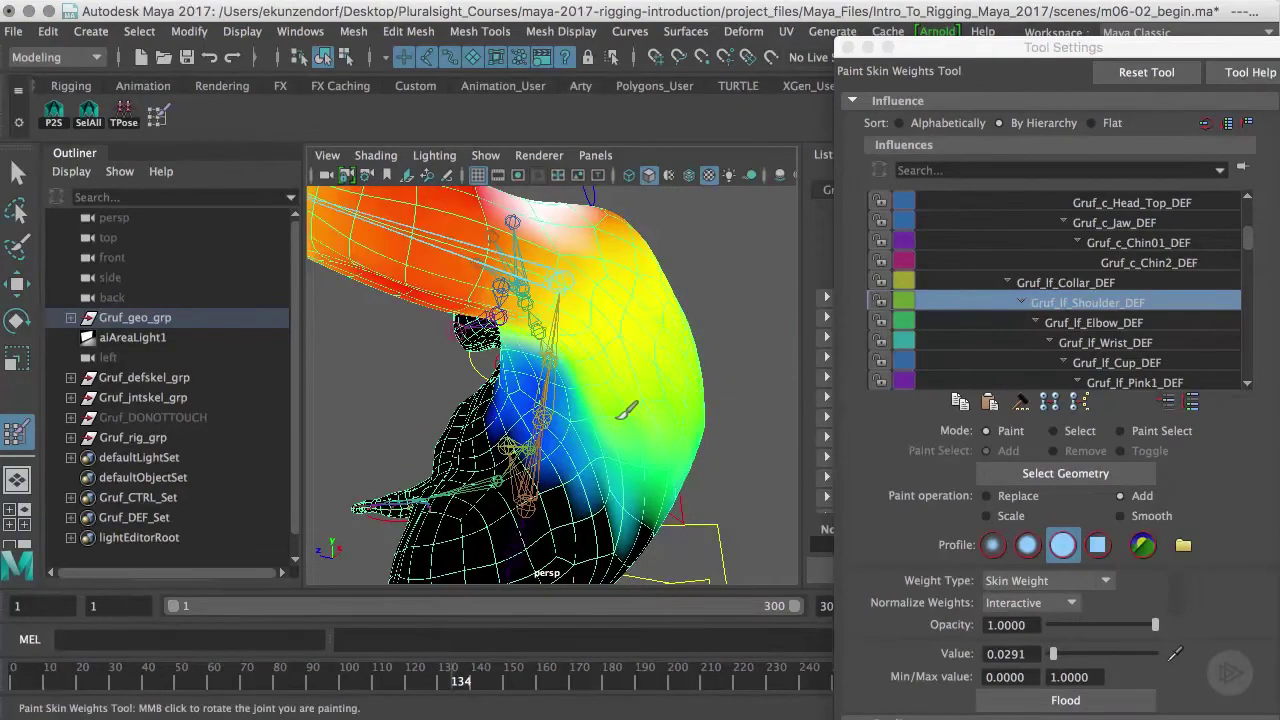
pyautogui.moveTo(575, 374)
pyautogui.mouseDown()
pyautogui.moveTo(549, 429)
pyautogui.moveTo(563, 388)
pyautogui.moveTo(560, 430)
pyautogui.moveTo(621, 425)
pyautogui.mouseUp()
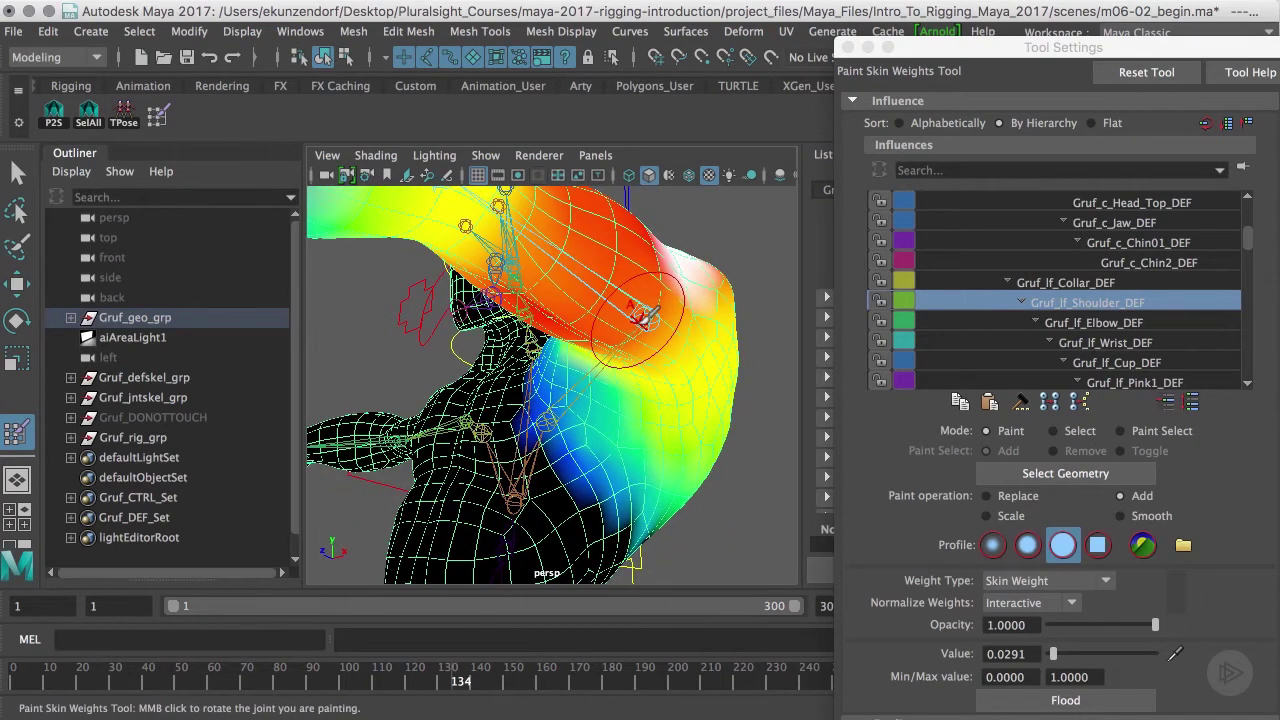
pyautogui.moveTo(623, 320)
pyautogui.keyDown('alt'); pyautogui.mouseDown()
pyautogui.moveTo(598, 362)
pyautogui.moveTo(612, 370)
pyautogui.moveTo(605, 385)
pyautogui.moveTo(628, 395)
pyautogui.mouseUp(); pyautogui.keyUp('alt')
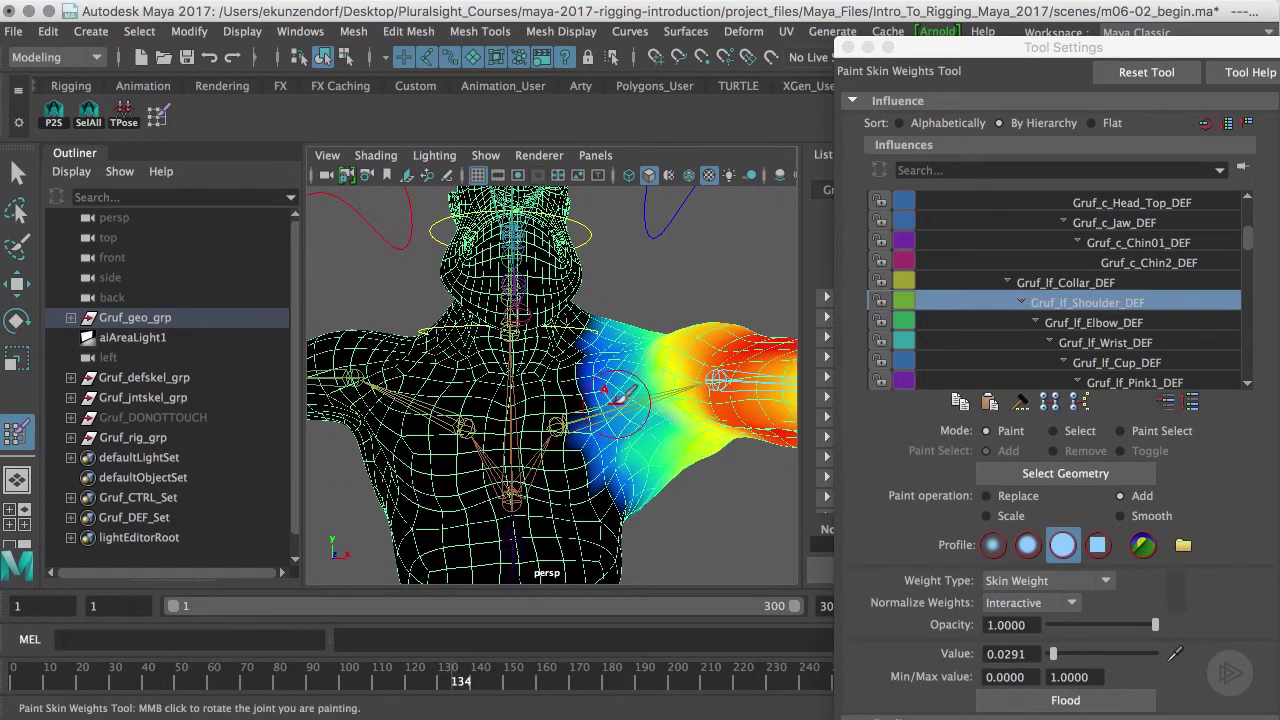
# - Switch the painted influence to Gruf_c_CSpine_DEF and add weight on the left chest near the armpit
pyautogui.rightClick(533, 467)
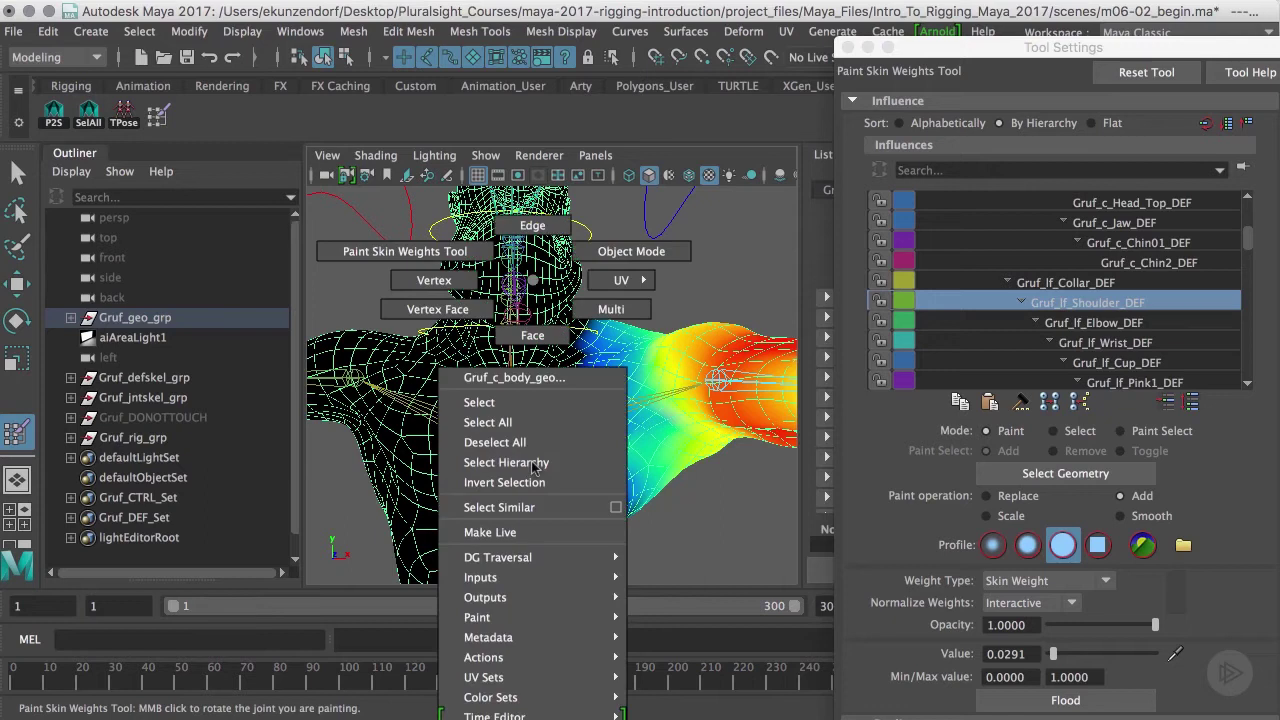
pyautogui.moveTo(533, 467)
pyautogui.mouseDown(button='right')
pyautogui.moveTo(494, 256)
pyautogui.moveTo(540, 285)
pyautogui.mouseUp(button='right')
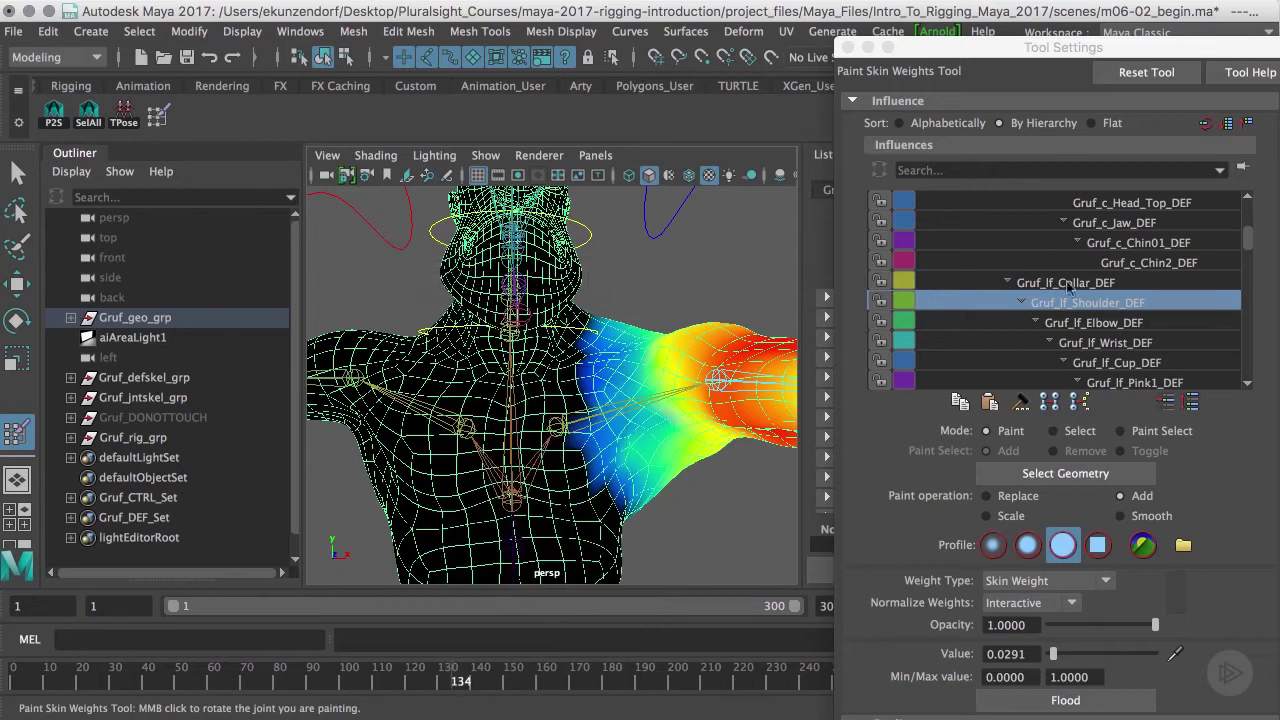
pyautogui.scroll(3, 1068, 286)
pyautogui.scroll(1, 1075, 287)
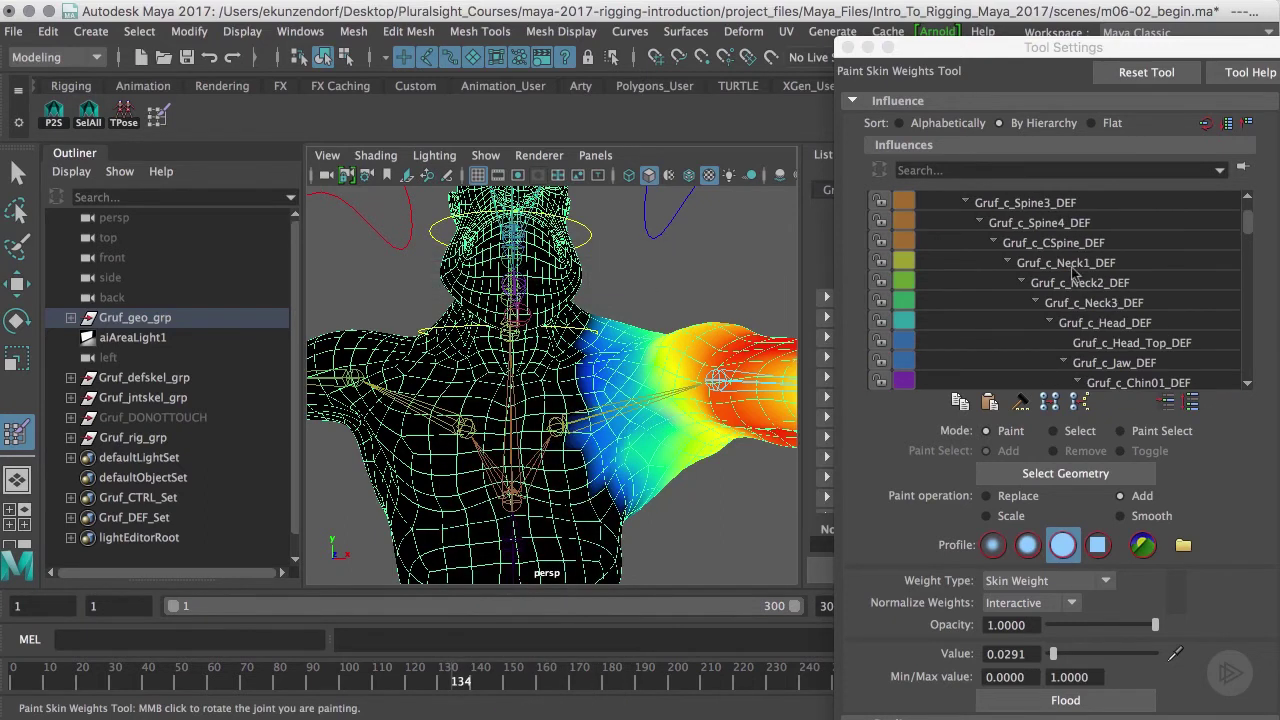
pyautogui.click(1053, 243)
pyautogui.moveTo(601, 392)
pyautogui.mouseDown()
pyautogui.moveTo(626, 434)
pyautogui.moveTo(608, 457)
pyautogui.moveTo(705, 505)
pyautogui.mouseUp()
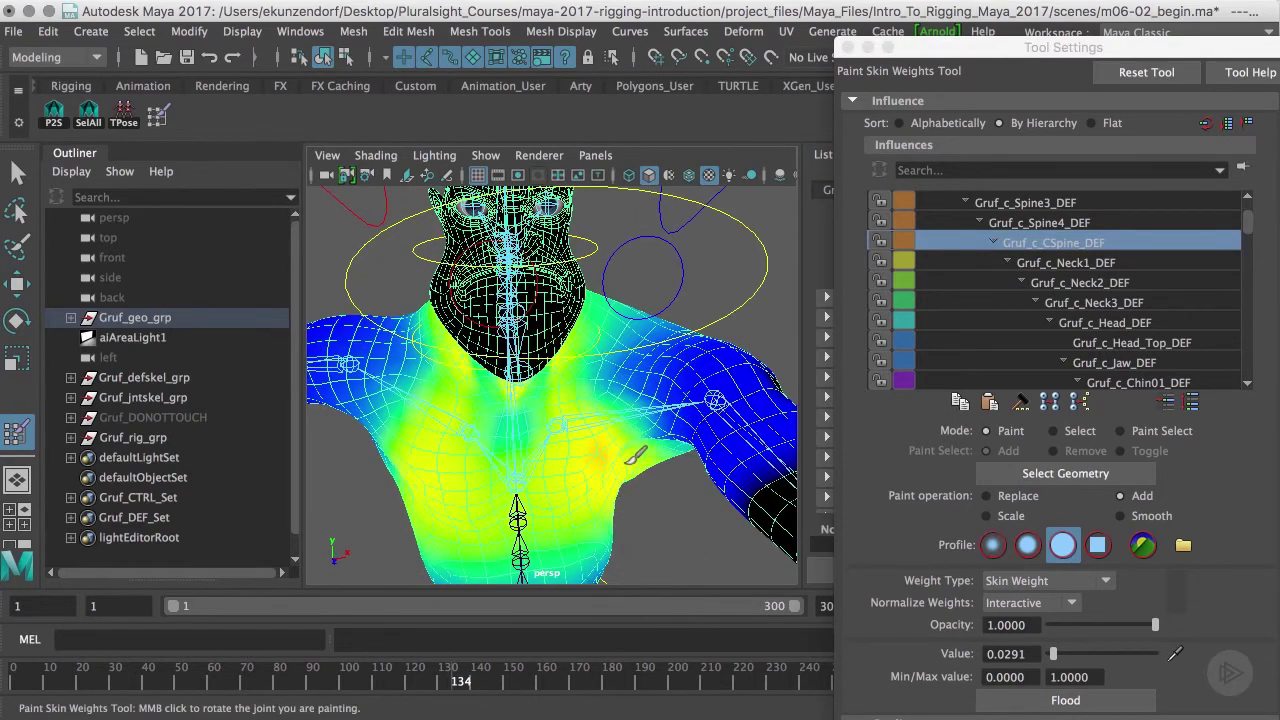
# - Turn off the weight color ramp and add more chest spine weight on the left chest around the collar joint and near the armpit
pyautogui.scroll(-5, 1037, 616)
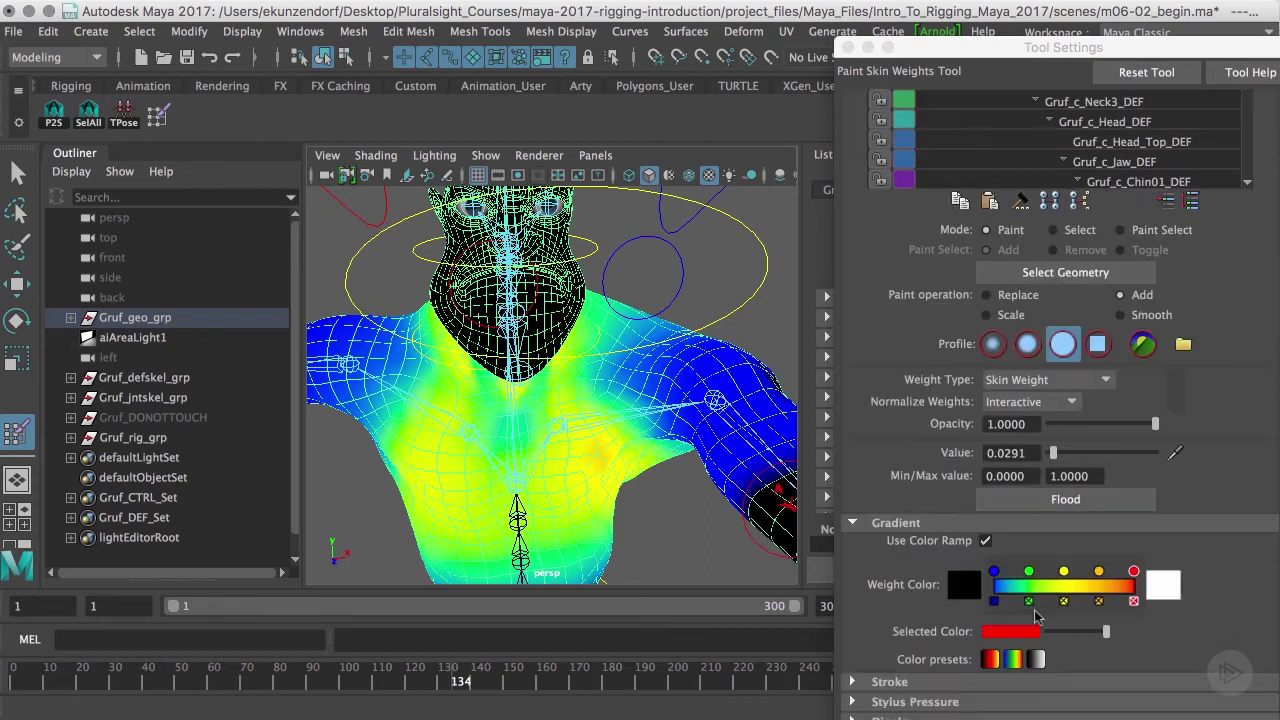
pyautogui.click(985, 540)
pyautogui.keyDown('alt'); pyautogui.moveTo(615, 430); pyautogui.dragTo(625, 462); pyautogui.keyUp('alt')
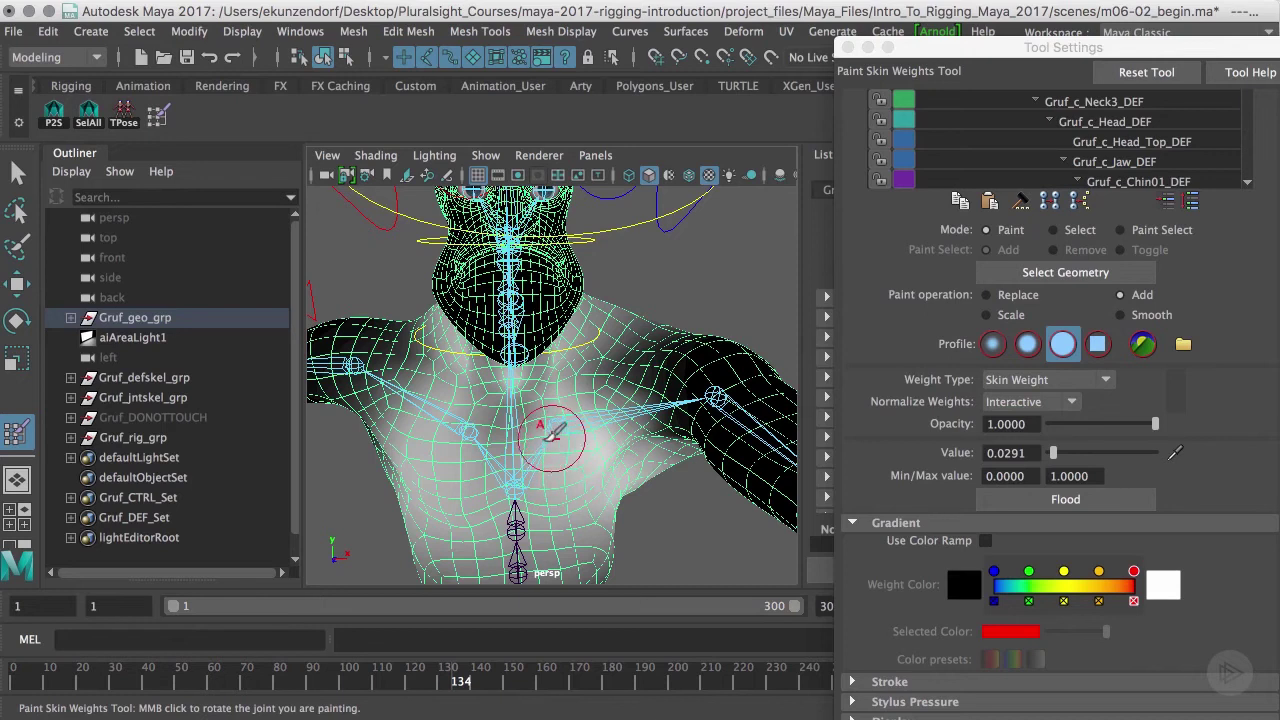
pyautogui.moveTo(545, 411); pyautogui.dragTo(551, 454)
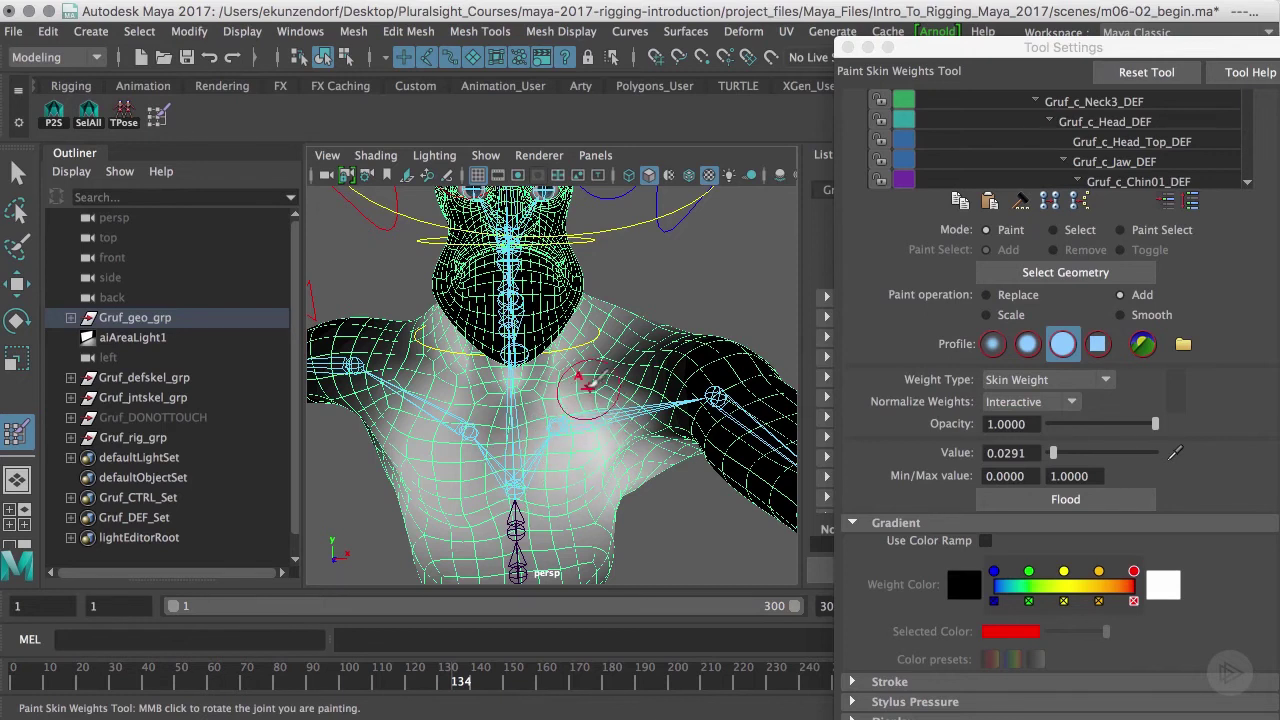
pyautogui.moveTo(598, 393)
pyautogui.keyDown('alt'); pyautogui.mouseDown()
pyautogui.moveTo(591, 434)
pyautogui.moveTo(608, 433)
pyautogui.moveTo(590, 440)
pyautogui.mouseUp(); pyautogui.keyUp('alt')
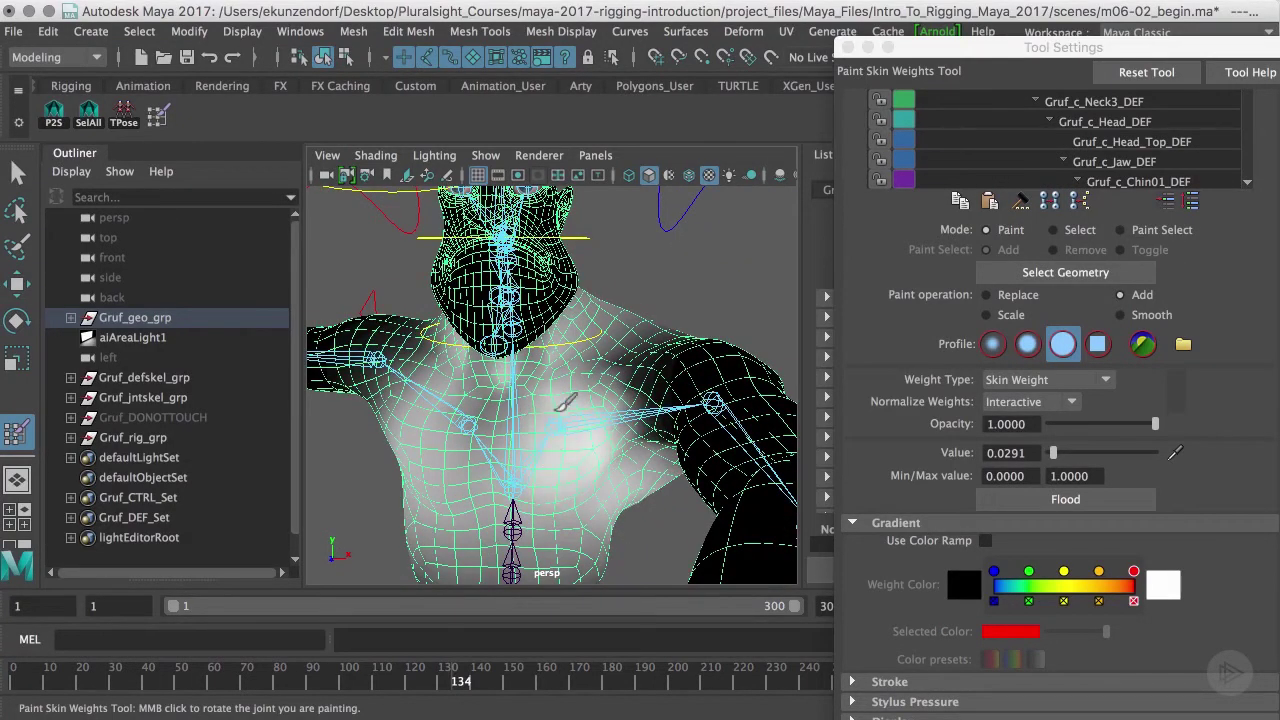
pyautogui.moveTo(588, 392)
pyautogui.keyDown('alt'); pyautogui.mouseDown()
pyautogui.moveTo(571, 466)
pyautogui.moveTo(592, 396)
pyautogui.mouseUp(); pyautogui.keyUp('alt')
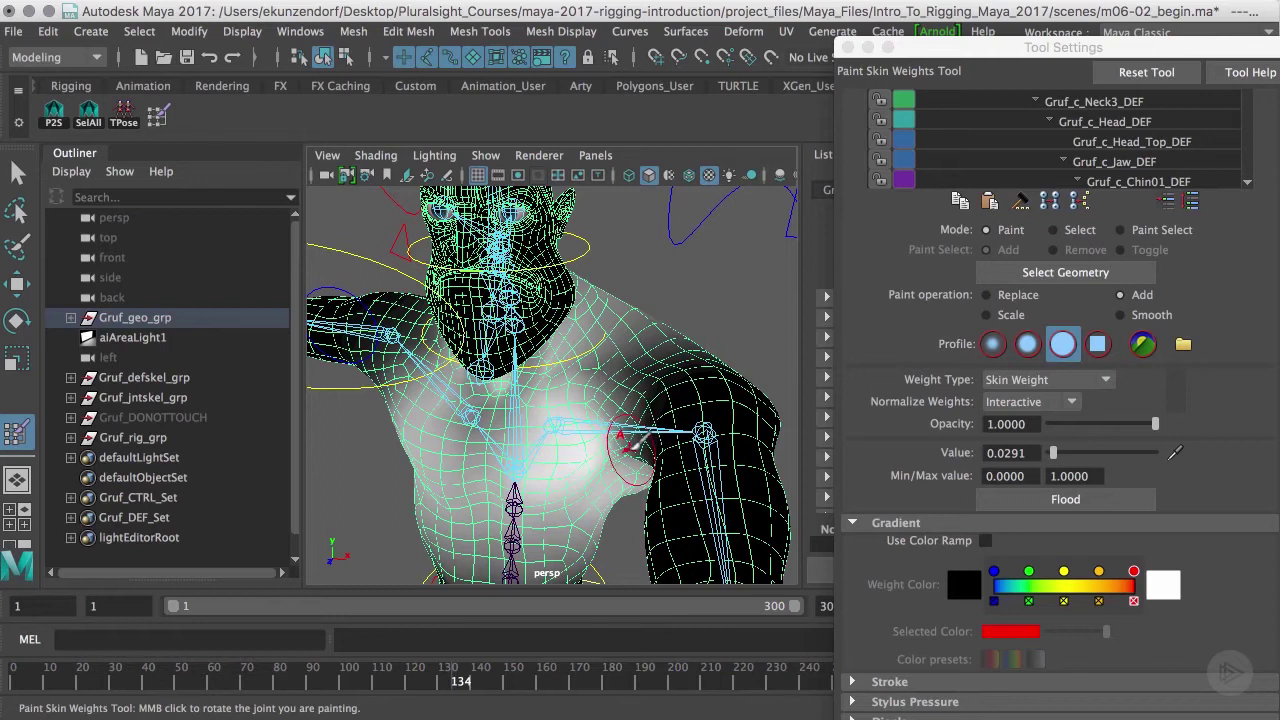
pyautogui.keyDown('alt'); pyautogui.moveTo(628, 440); pyautogui.dragTo(640, 370); pyautogui.keyUp('alt')
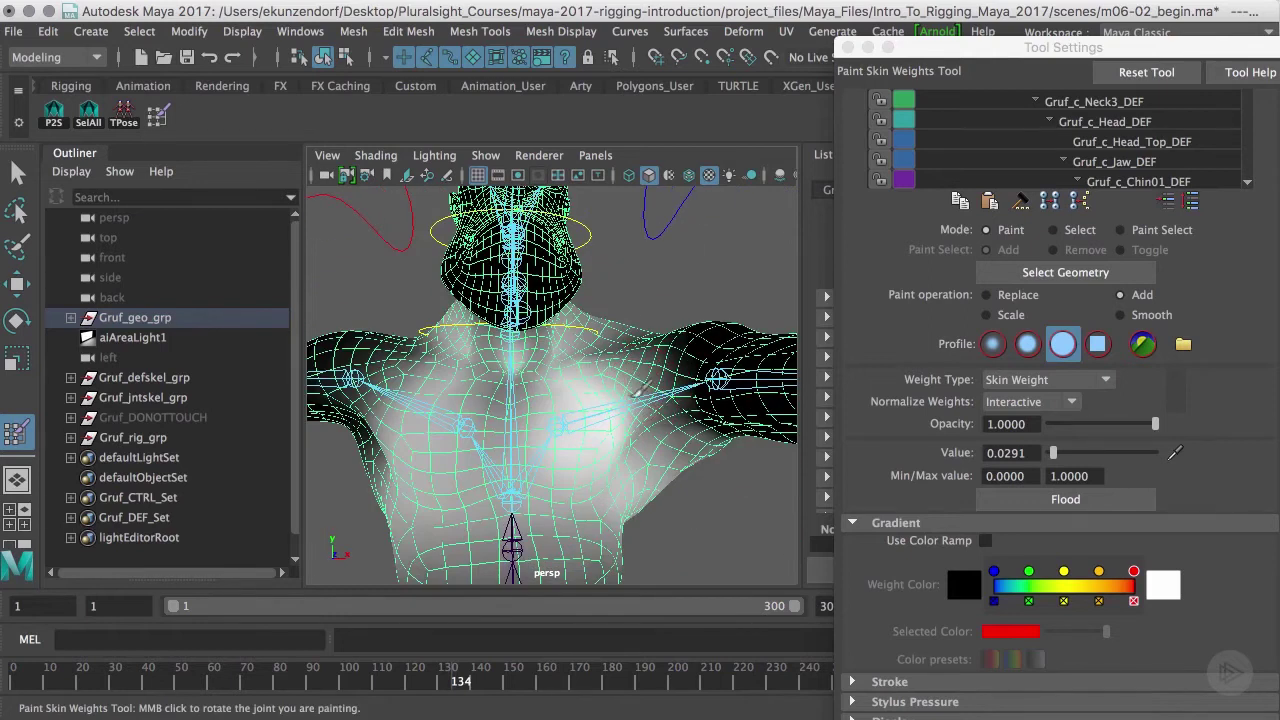
pyautogui.keyDown('alt'); pyautogui.moveTo(632, 398); pyautogui.dragTo(590, 450); pyautogui.keyUp('alt')
# - Scrub through frames 130, 147 and 155 and examine the left chest and armpit deformation from the front
pyautogui.moveTo(455, 683); pyautogui.dragTo(428, 695)
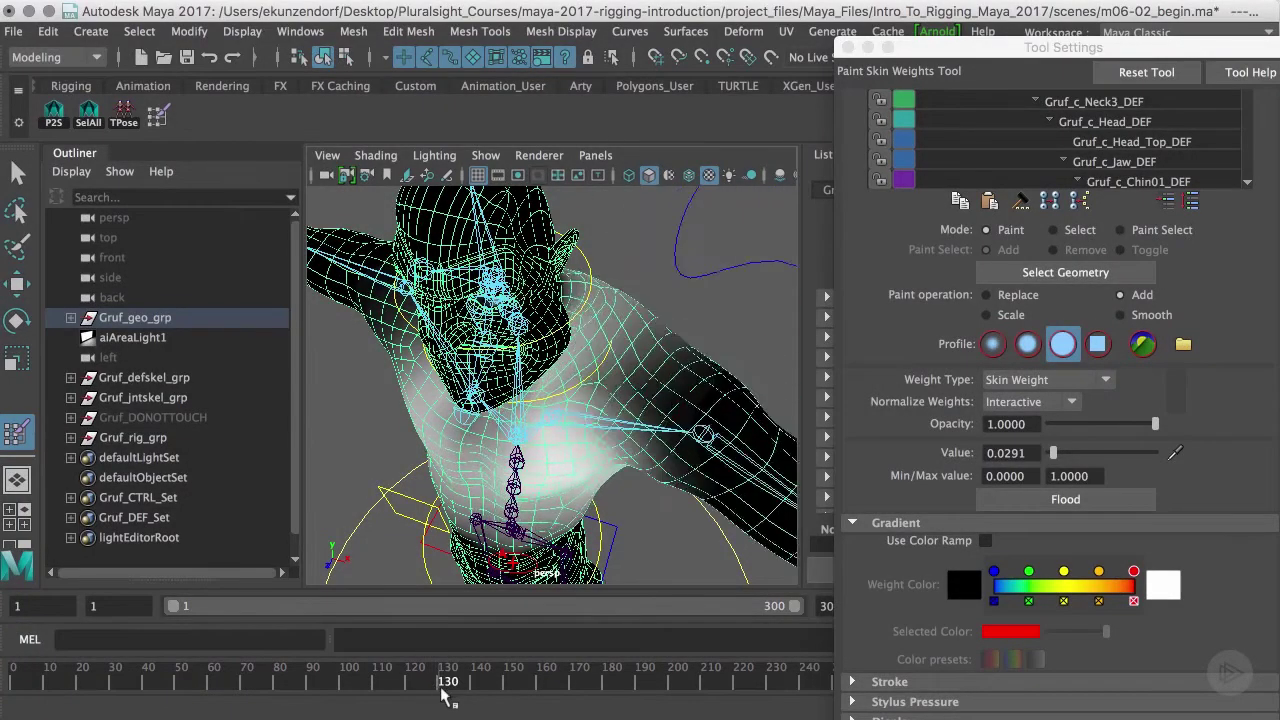
pyautogui.moveTo(445, 695); pyautogui.dragTo(497, 697)
pyautogui.moveTo(560, 449)
pyautogui.keyDown('alt'); pyautogui.mouseDown()
pyautogui.moveTo(417, 351)
pyautogui.moveTo(200, 332)
pyautogui.moveTo(541, 408)
pyautogui.moveTo(526, 463)
pyautogui.moveTo(606, 443)
pyautogui.moveTo(760, 443)
pyautogui.mouseUp(); pyautogui.keyUp('alt')
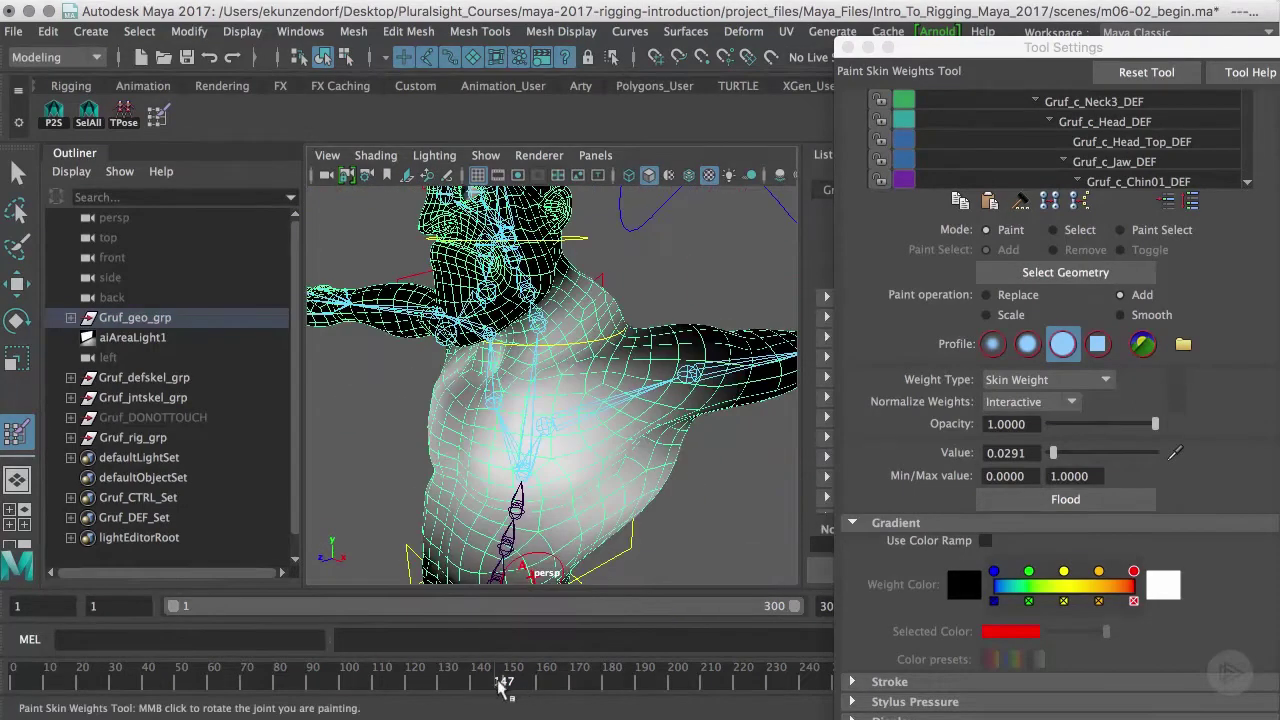
pyautogui.moveTo(499, 683); pyautogui.dragTo(522, 686)
pyautogui.keyDown('alt'); pyautogui.moveTo(585, 555); pyautogui.dragTo(688, 486); pyautogui.keyUp('alt')
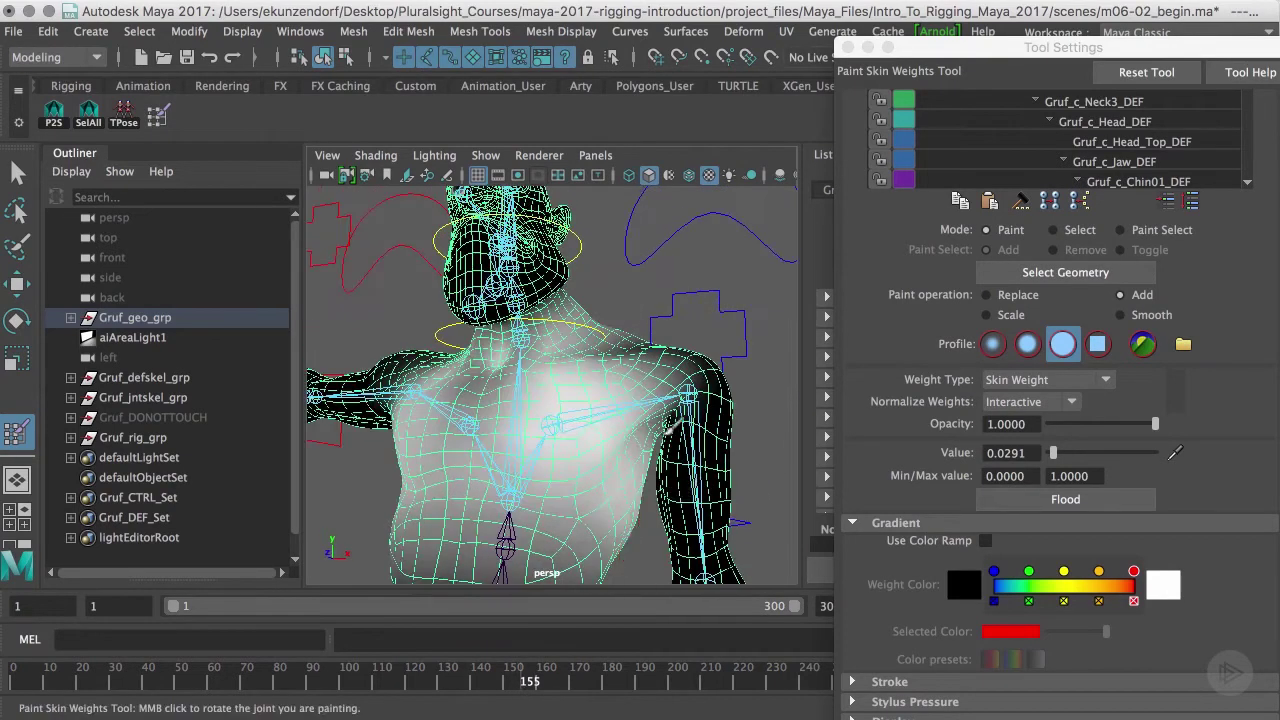
pyautogui.keyDown('alt'); pyautogui.moveTo(672, 442); pyautogui.dragTo(634, 462, button='right'); pyautogui.keyUp('alt')
pyautogui.keyDown('alt'); pyautogui.moveTo(634, 462); pyautogui.dragTo(624, 498); pyautogui.keyUp('alt')
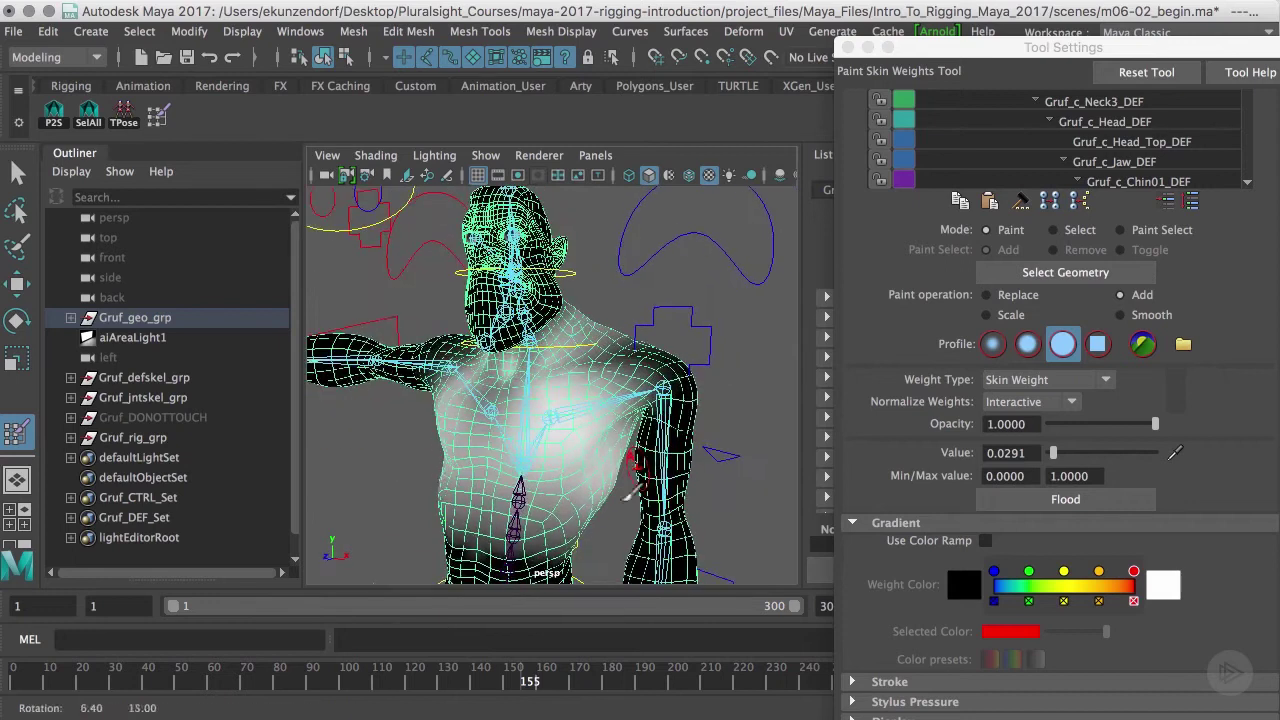
pyautogui.keyDown('alt'); pyautogui.moveTo(664, 405); pyautogui.dragTo(630, 408, button='right'); pyautogui.keyUp('alt')
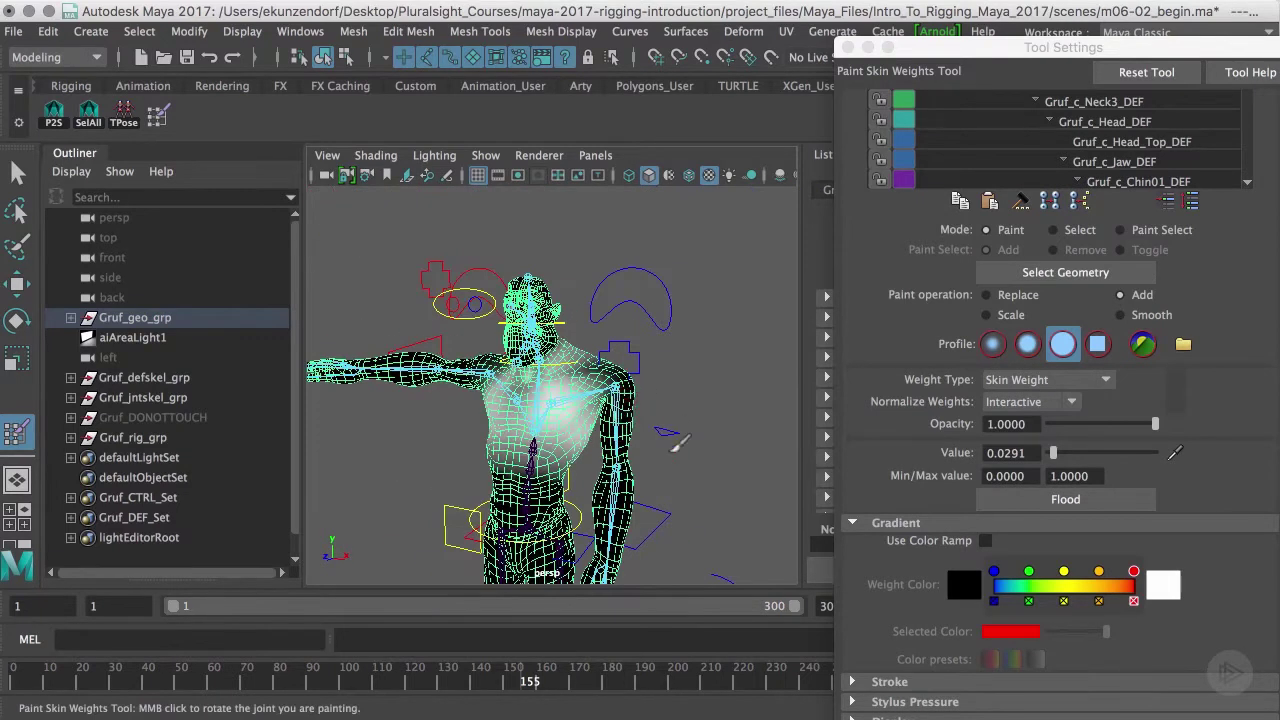
# - Examine the chest spine weights and the left shoulder deformation from the side and back at frames 155, 151 and 140
pyautogui.keyDown('alt'); pyautogui.moveTo(668, 424); pyautogui.dragTo(460, 440); pyautogui.keyUp('alt')
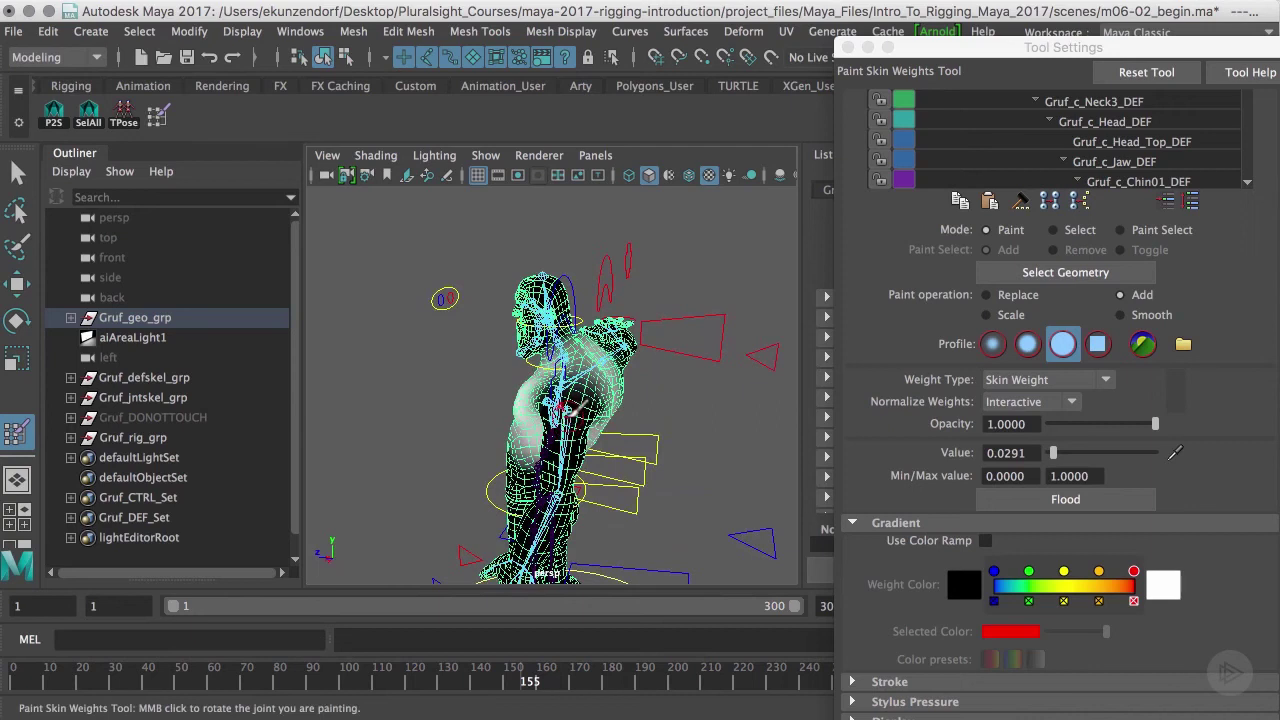
pyautogui.keyDown('alt'); pyautogui.moveTo(572, 410); pyautogui.dragTo(458, 406); pyautogui.keyUp('alt')
pyautogui.keyDown('alt'); pyautogui.moveTo(456, 418); pyautogui.dragTo(487, 393, button='right'); pyautogui.keyUp('alt')
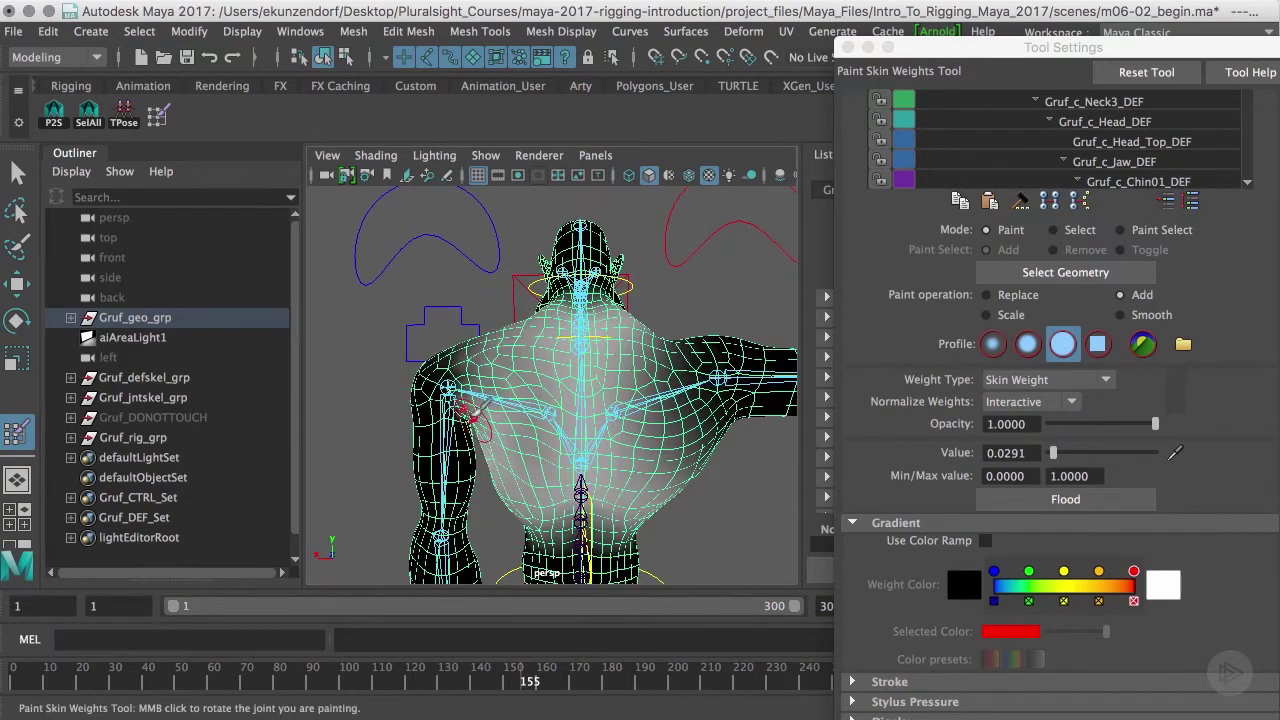
pyautogui.moveTo(520, 680); pyautogui.dragTo(507, 680)
pyautogui.keyDown('alt'); pyautogui.moveTo(490, 487); pyautogui.dragTo(541, 421); pyautogui.keyUp('alt')
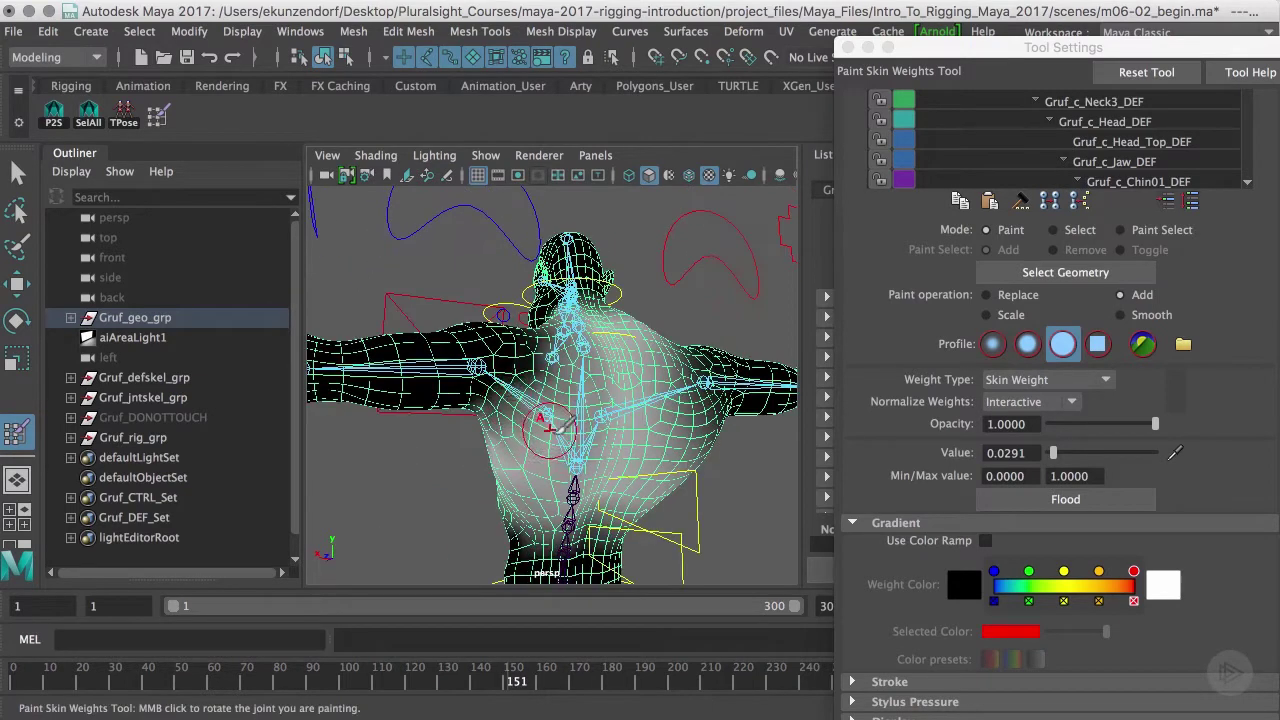
pyautogui.moveTo(520, 679); pyautogui.dragTo(474, 708)
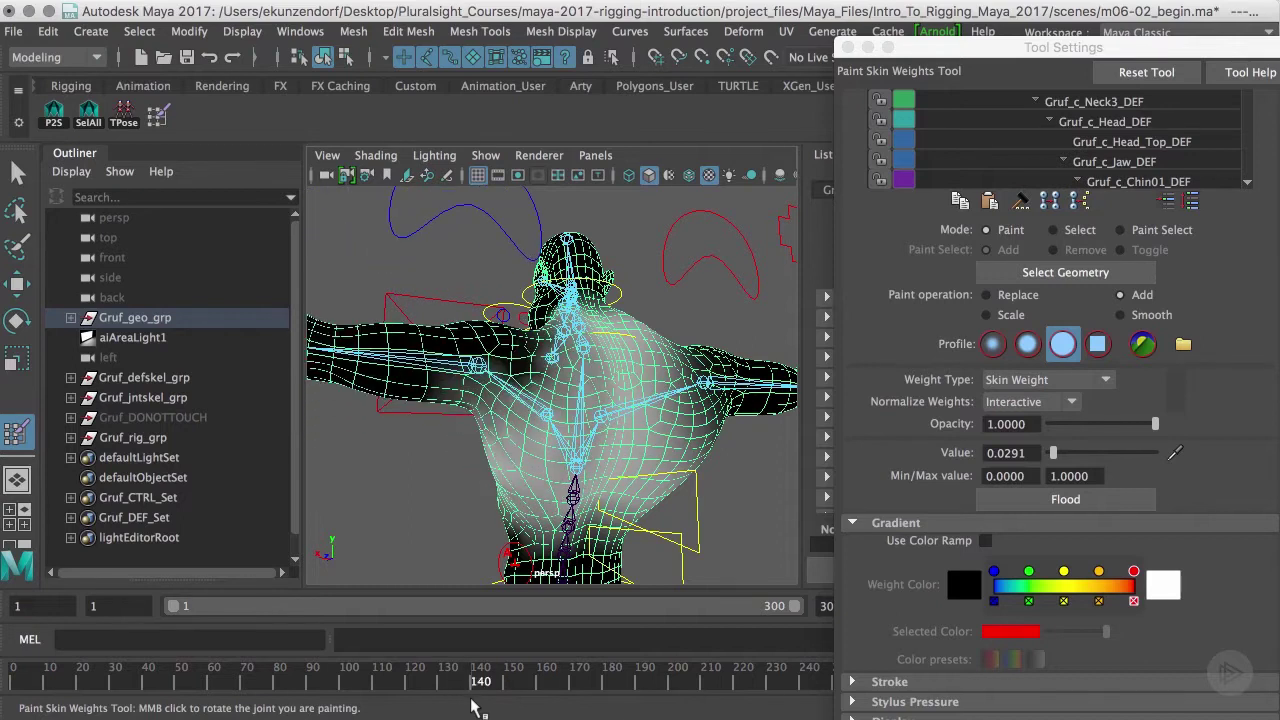
pyautogui.keyDown('alt'); pyautogui.moveTo(500, 486); pyautogui.dragTo(694, 486); pyautogui.keyUp('alt')
pyautogui.keyDown('alt'); pyautogui.moveTo(694, 486); pyautogui.dragTo(525, 485, button='right'); pyautogui.keyUp('alt')
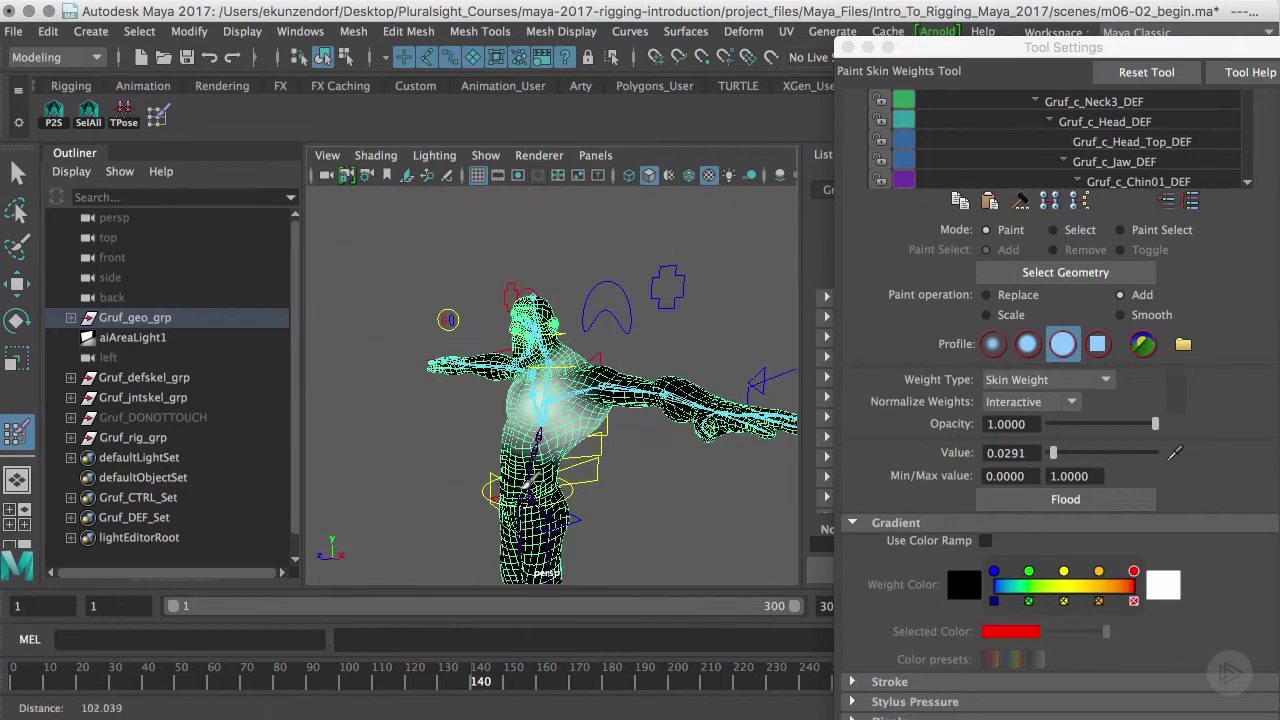
# - Return to frame 1 and mirror the skin weights across YZ, positive to negative, using closest point on surface and closest joint
pyautogui.moveTo(476, 679); pyautogui.dragTo(15, 681)
pyautogui.keyDown('alt'); pyautogui.moveTo(548, 493); pyautogui.dragTo(718, 432); pyautogui.keyUp('alt')
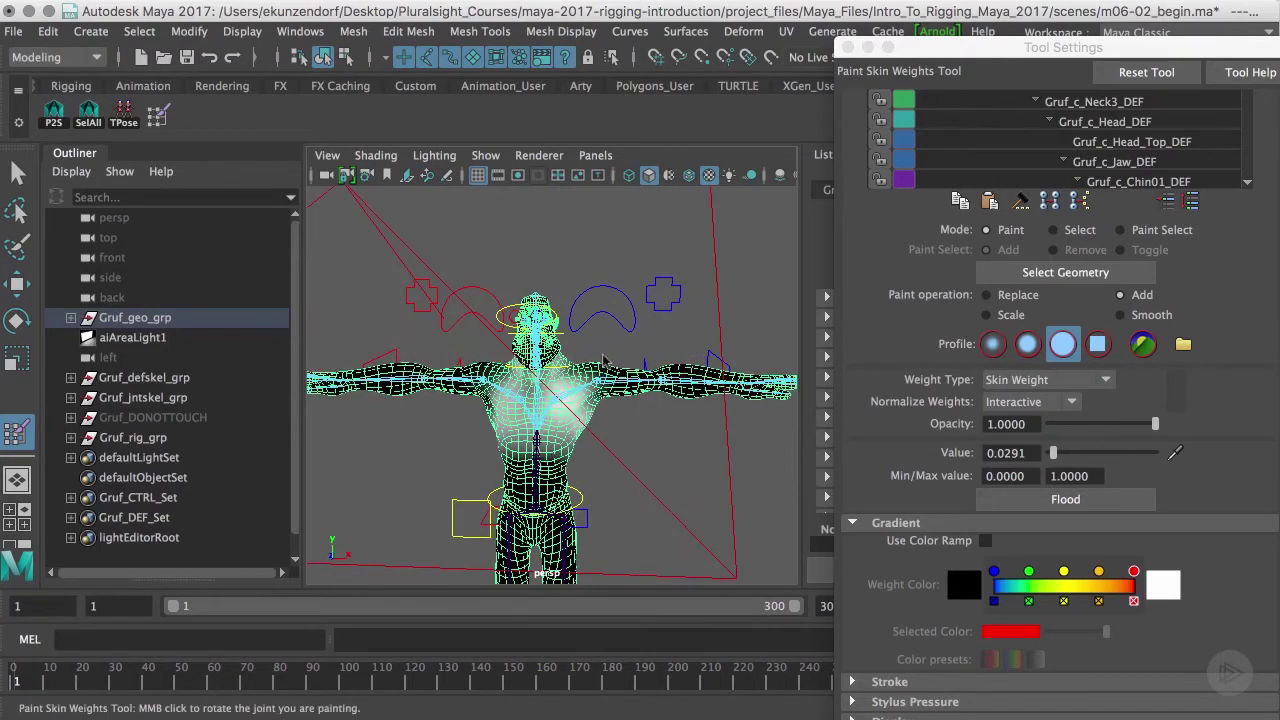
pyautogui.press('space')
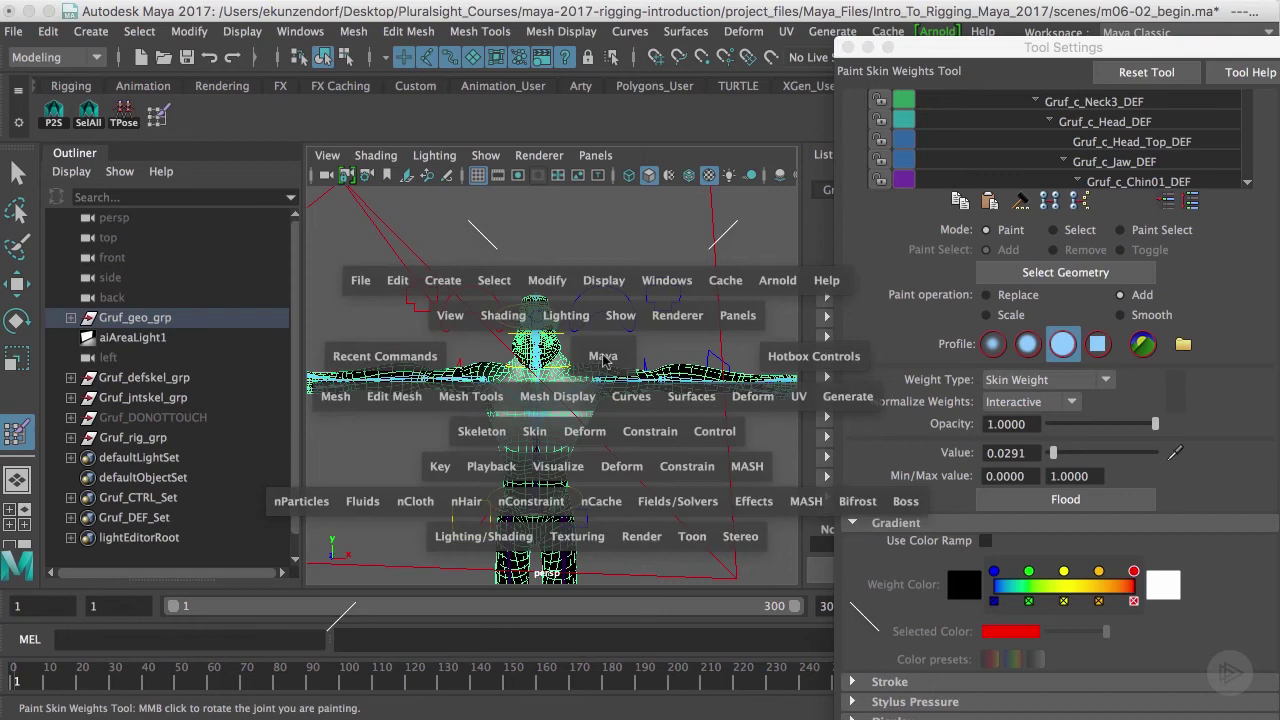
pyautogui.click(530, 437)
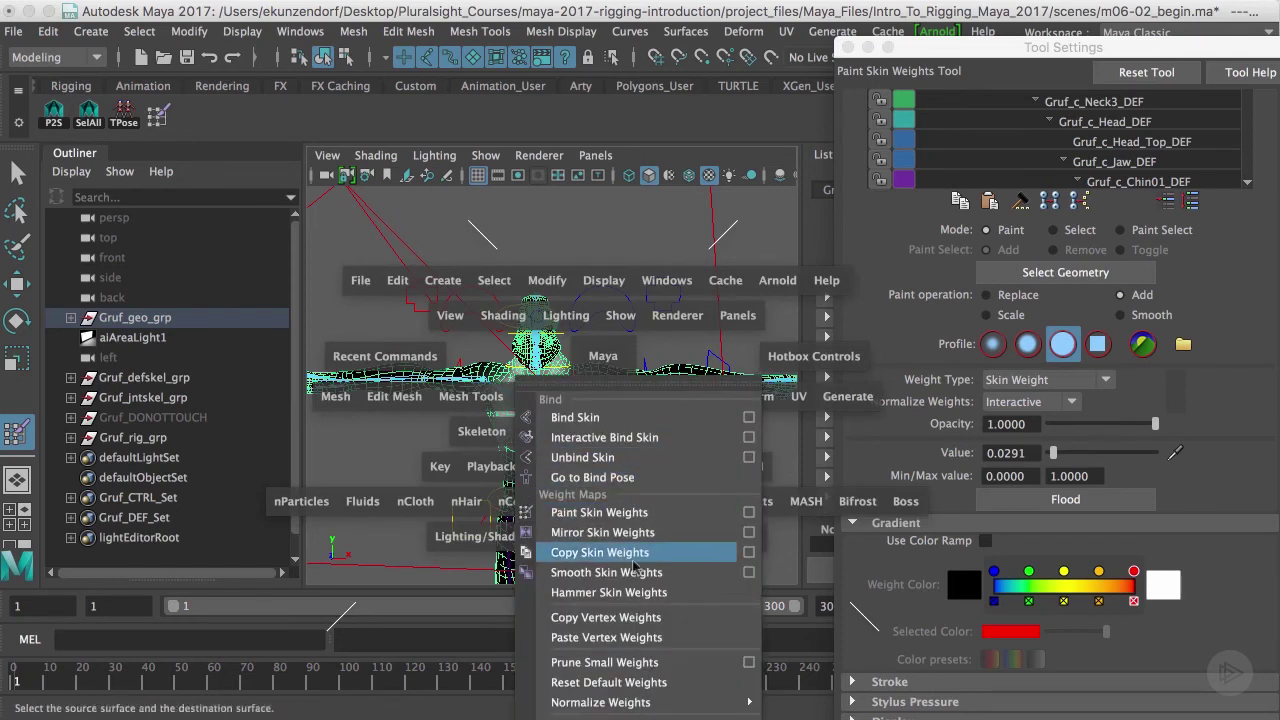
pyautogui.click(749, 532)
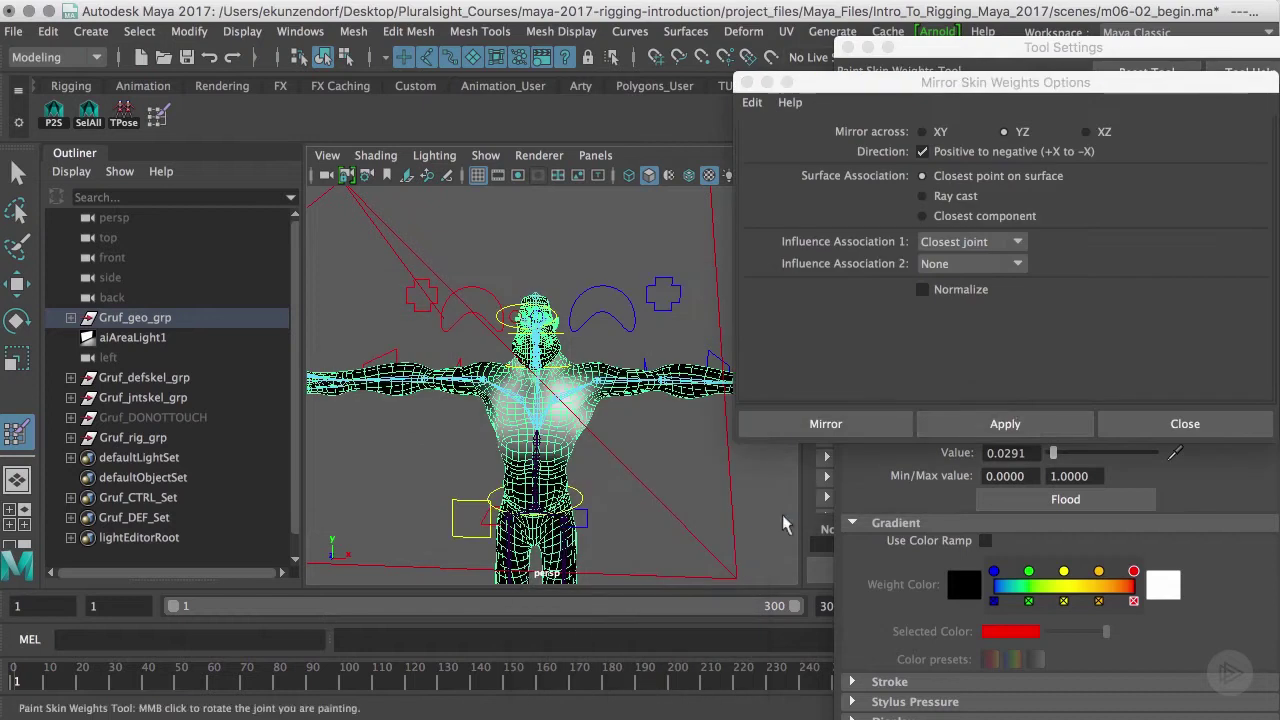
pyautogui.click(995, 424)
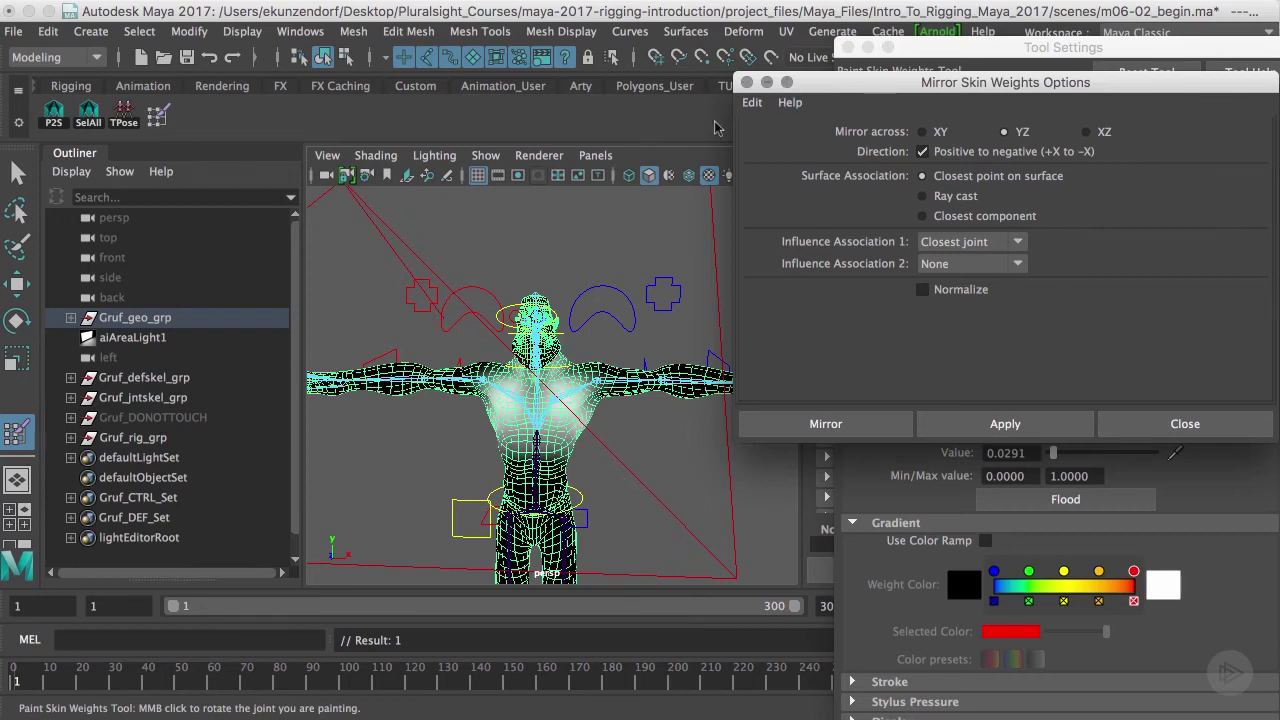
# - Compare the mirrored weights of Gruf_lf_Collar_DEF and Gruf_rt_Collar_DEF, moving the mirror options out of the way
pyautogui.moveTo(867, 86); pyautogui.dragTo(901, 466)
pyautogui.scroll(3, 1160, 162)
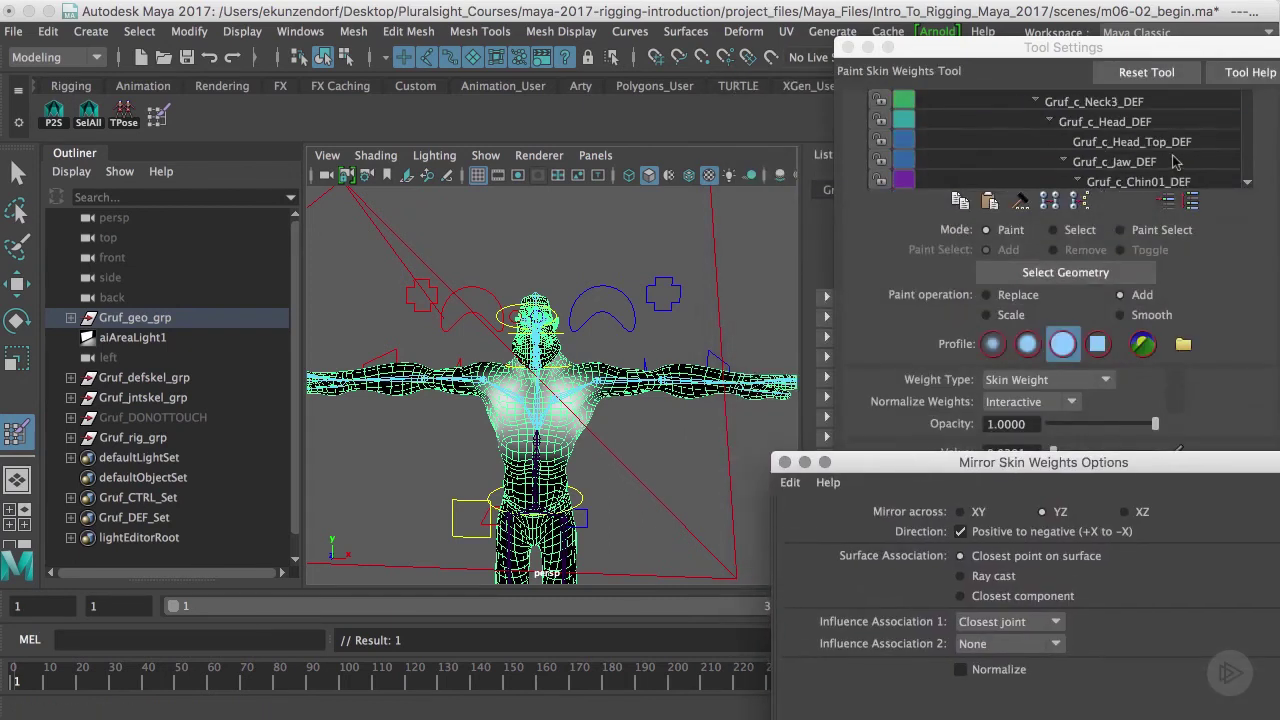
pyautogui.scroll(-5, 1175, 162)
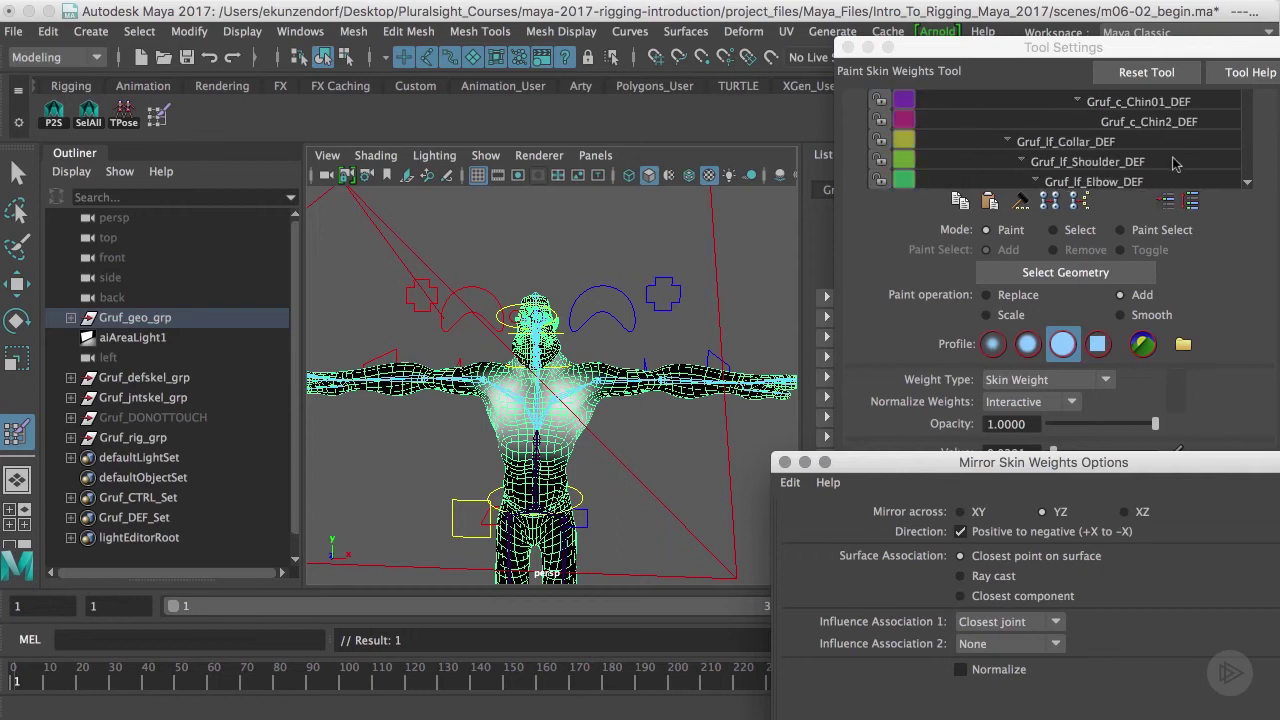
pyautogui.click(1105, 145)
pyautogui.scroll(-10, 1105, 155)
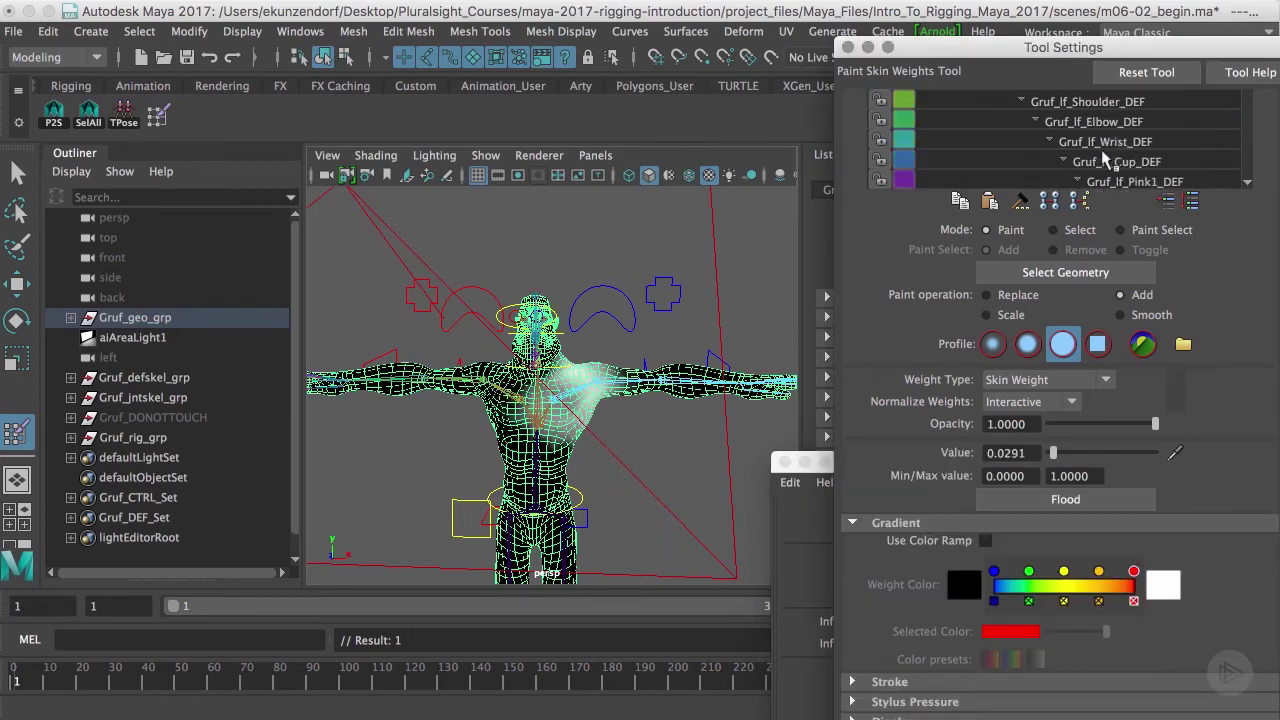
pyautogui.scroll(-5, 1103, 161)
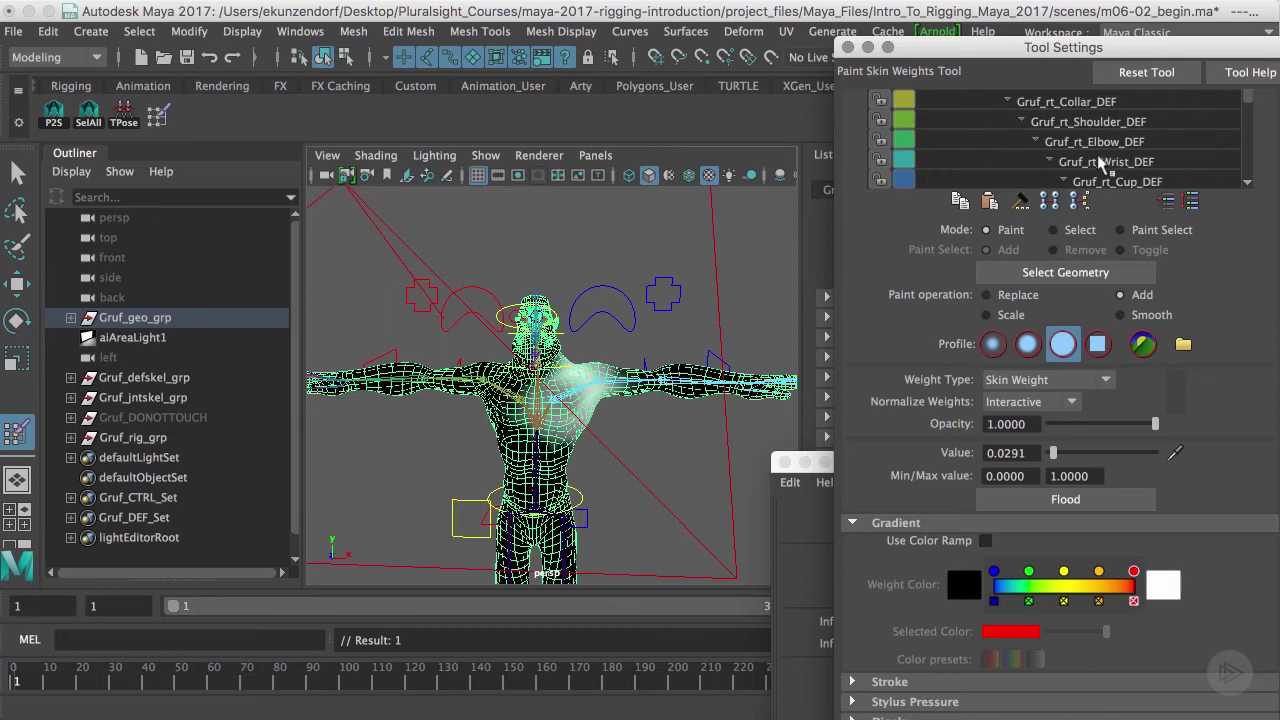
pyautogui.click(1066, 104)
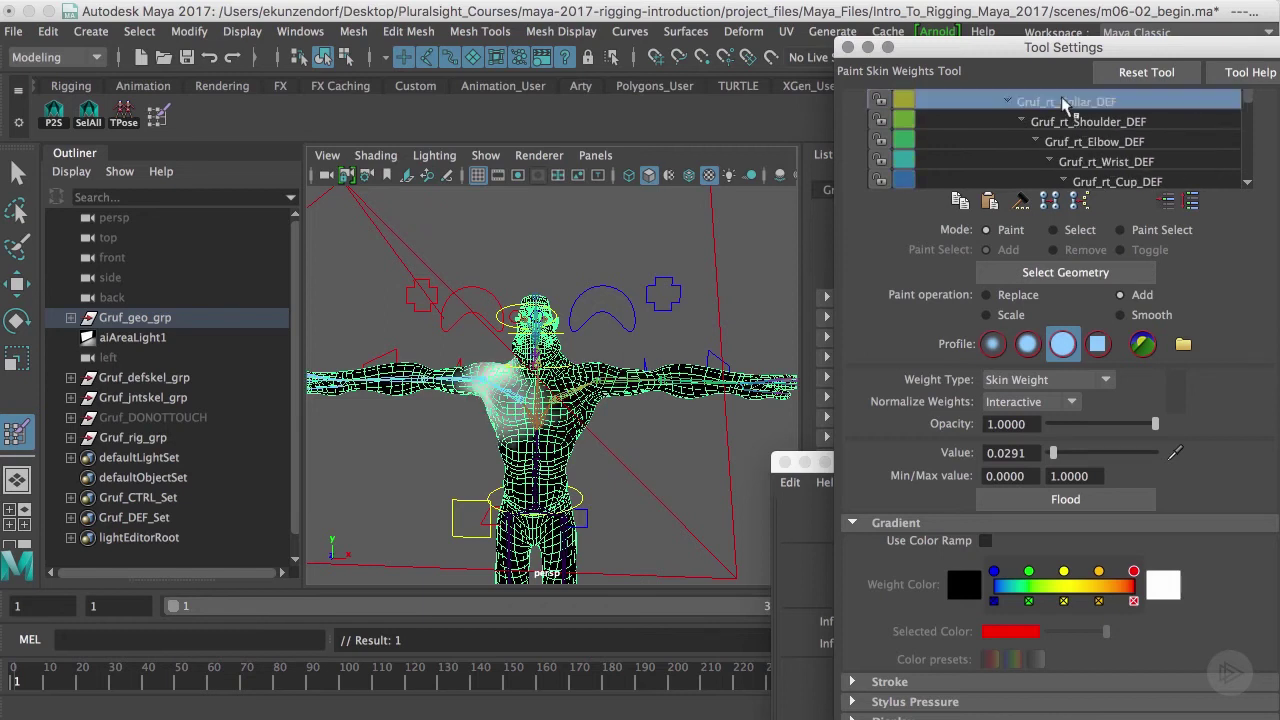
pyautogui.scroll(1, 1070, 130)
# - Leave weight painting for the Select tool and close the tool settings and the mirror skin weights options
pyautogui.press('q')
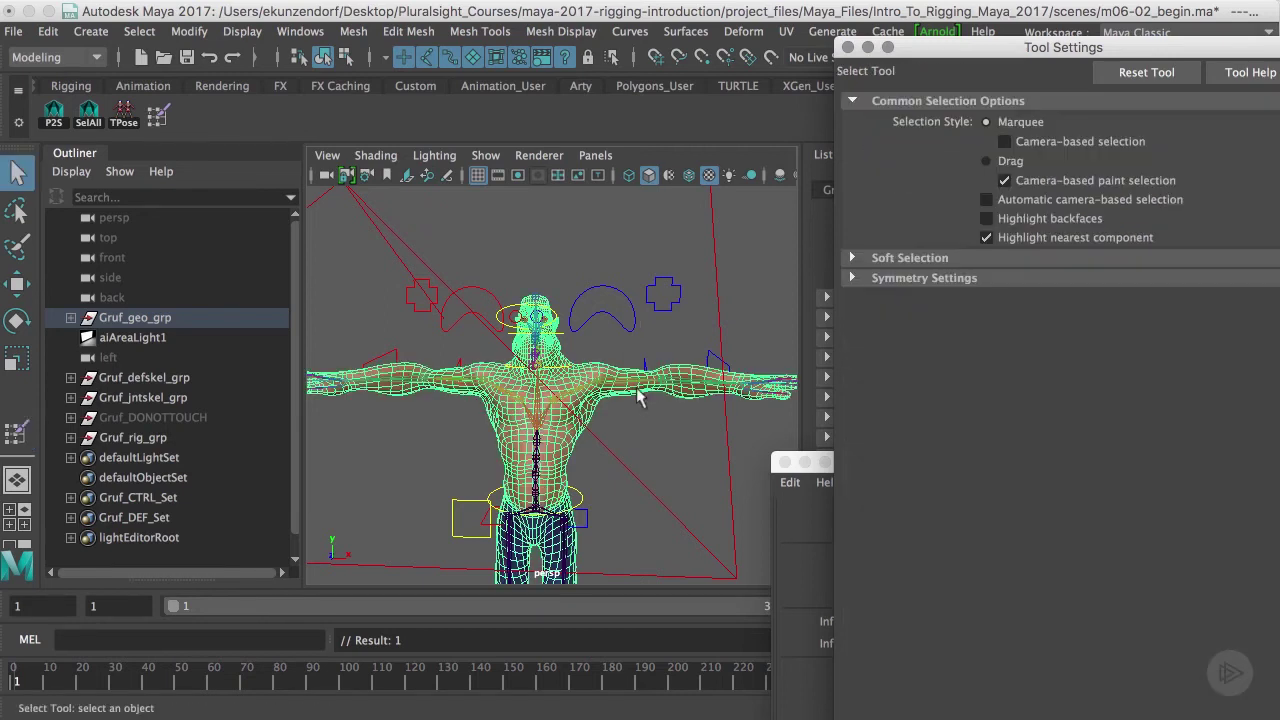
pyautogui.keyDown('alt'); pyautogui.moveTo(600, 422); pyautogui.dragTo(600, 362); pyautogui.keyUp('alt')
pyautogui.click(847, 48)
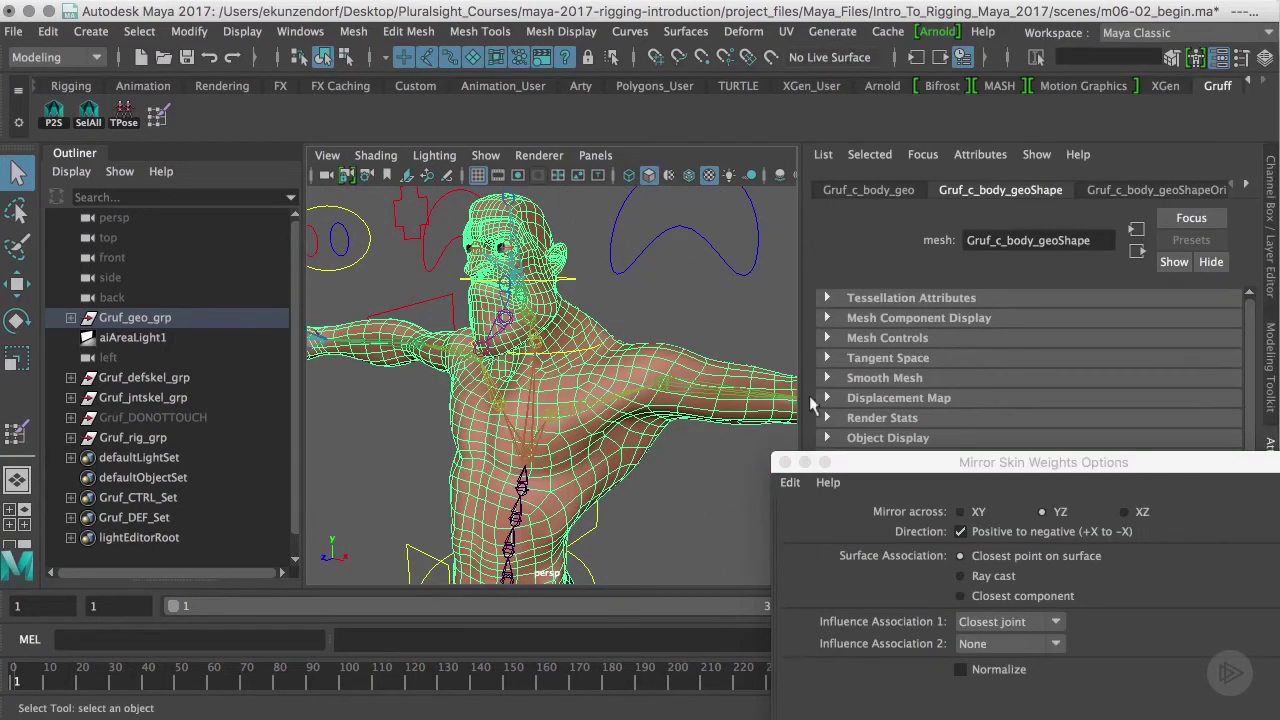
pyautogui.click(786, 462)
# - Examine the shaded body around the shoulders, armpits and back from the front, side and rear at frame 1
pyautogui.keyDown('alt'); pyautogui.moveTo(623, 417); pyautogui.dragTo(614, 417, button='right'); pyautogui.keyUp('alt')
pyautogui.keyDown('alt'); pyautogui.moveTo(614, 417); pyautogui.dragTo(510, 360, button='middle'); pyautogui.keyUp('alt')
pyautogui.keyDown('alt'); pyautogui.moveTo(510, 360); pyautogui.dragTo(530, 378, button='right'); pyautogui.keyUp('alt')
pyautogui.scroll(-8, 530, 380)
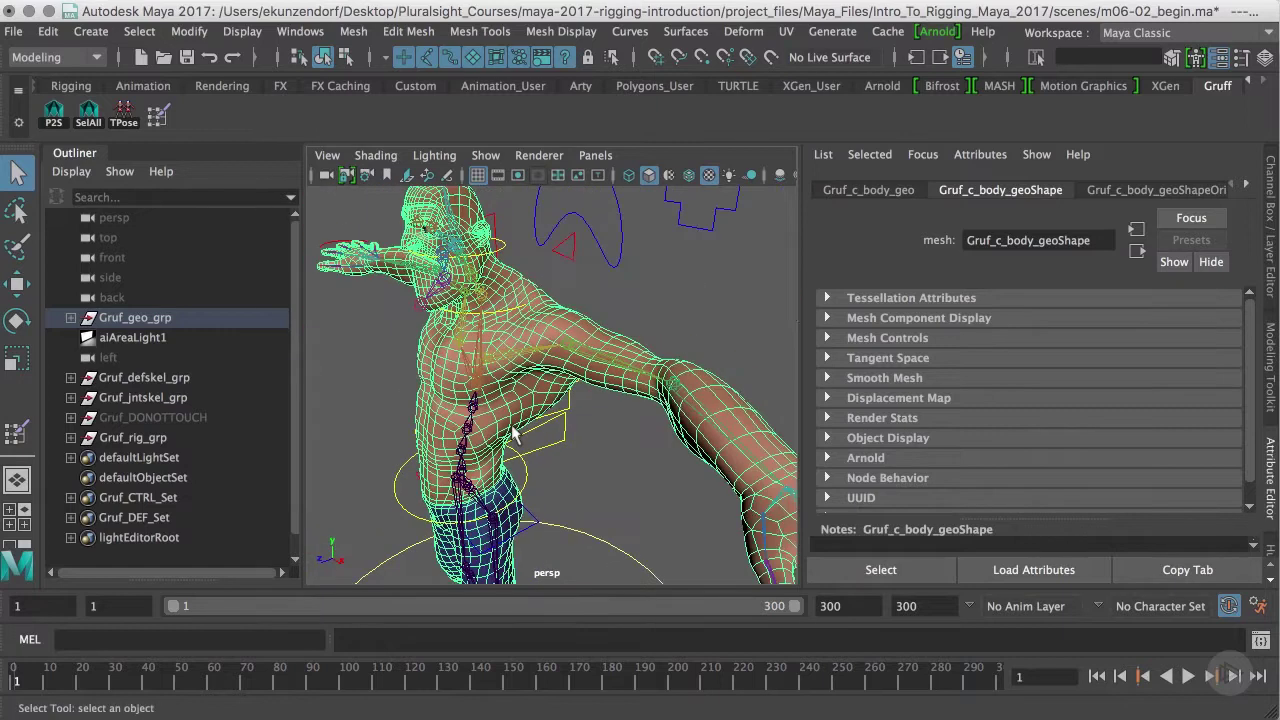
pyautogui.keyDown('alt'); pyautogui.moveTo(524, 394); pyautogui.dragTo(621, 344); pyautogui.keyUp('alt')
pyautogui.keyDown('alt'); pyautogui.moveTo(621, 344); pyautogui.dragTo(686, 398, button='middle'); pyautogui.keyUp('alt')
pyautogui.keyDown('alt'); pyautogui.moveTo(686, 398); pyautogui.dragTo(628, 389, button='right'); pyautogui.keyUp('alt')
pyautogui.keyDown('alt'); pyautogui.moveTo(570, 420); pyautogui.dragTo(654, 426, button='right'); pyautogui.keyUp('alt')
pyautogui.keyDown('alt'); pyautogui.moveTo(654, 426); pyautogui.dragTo(325, 452); pyautogui.keyUp('alt')
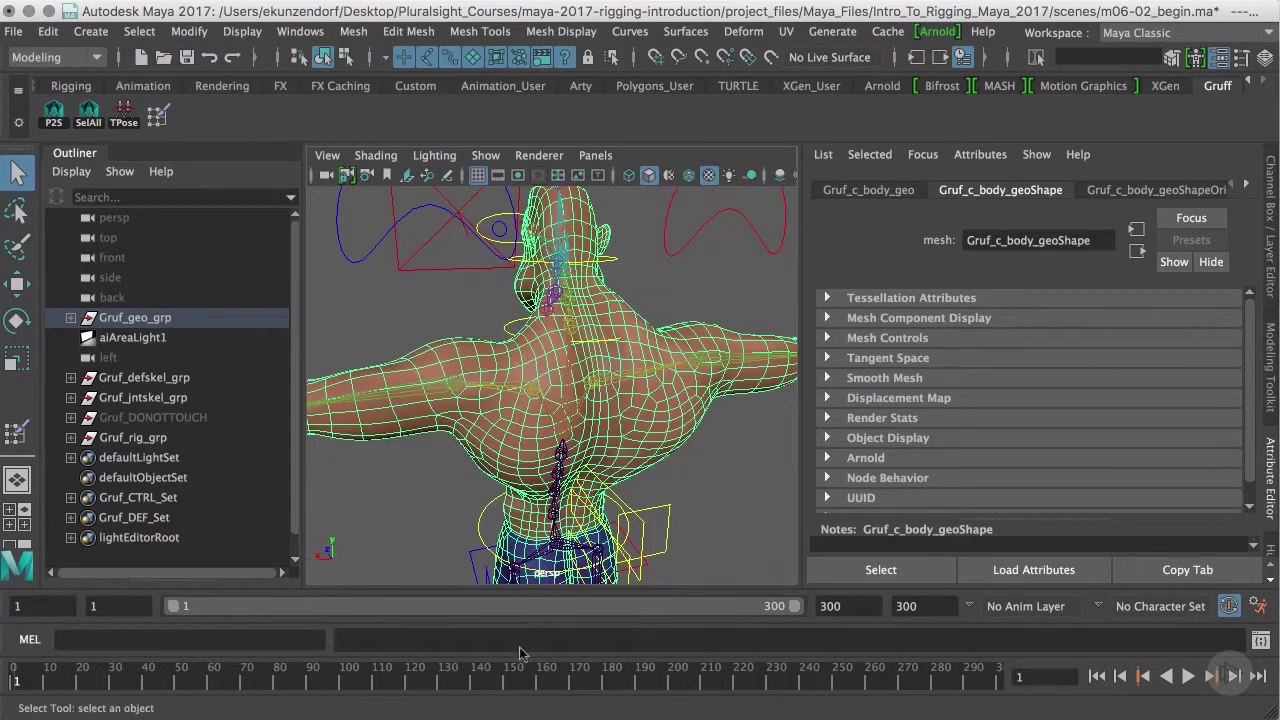
# - Scrub to frame 134 and back to frame 120, using playback to examine the shoulder and torso deformation from back and front
pyautogui.moveTo(400, 688); pyautogui.dragTo(452, 716)
pyautogui.keyDown('alt'); pyautogui.moveTo(556, 460); pyautogui.dragTo(436, 400); pyautogui.keyUp('alt')
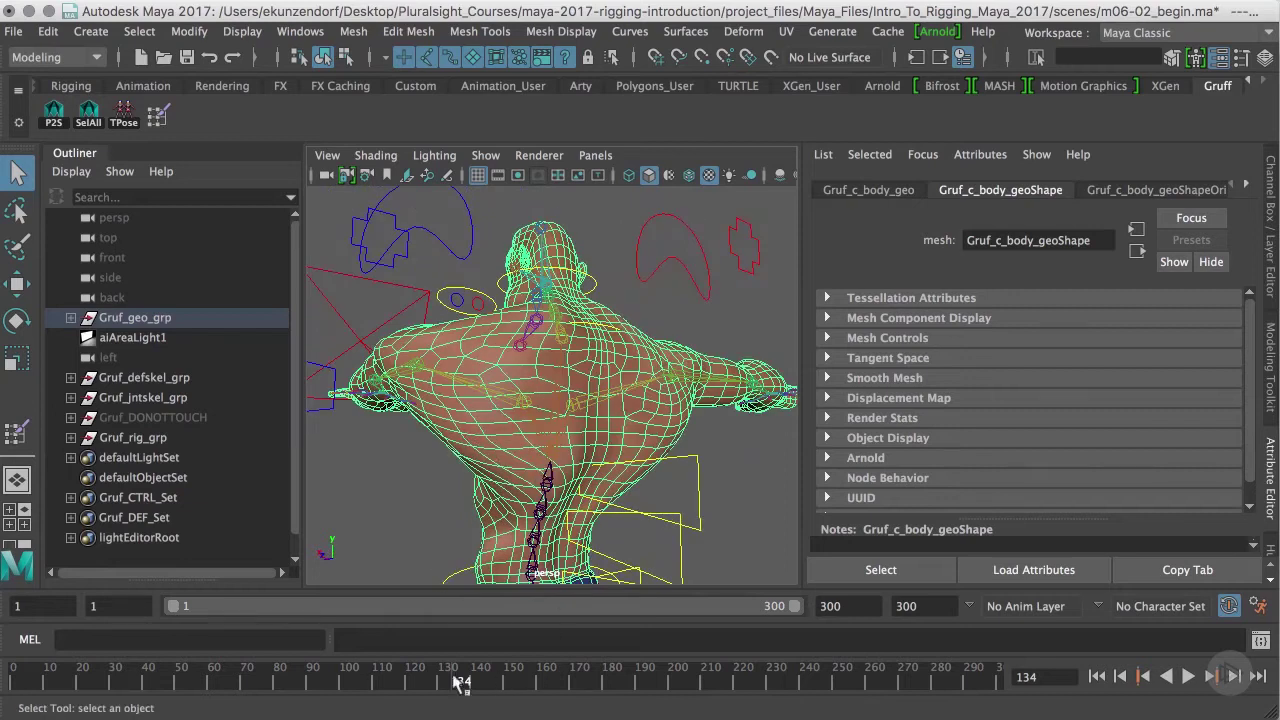
pyautogui.hotkey('alt', 'v')
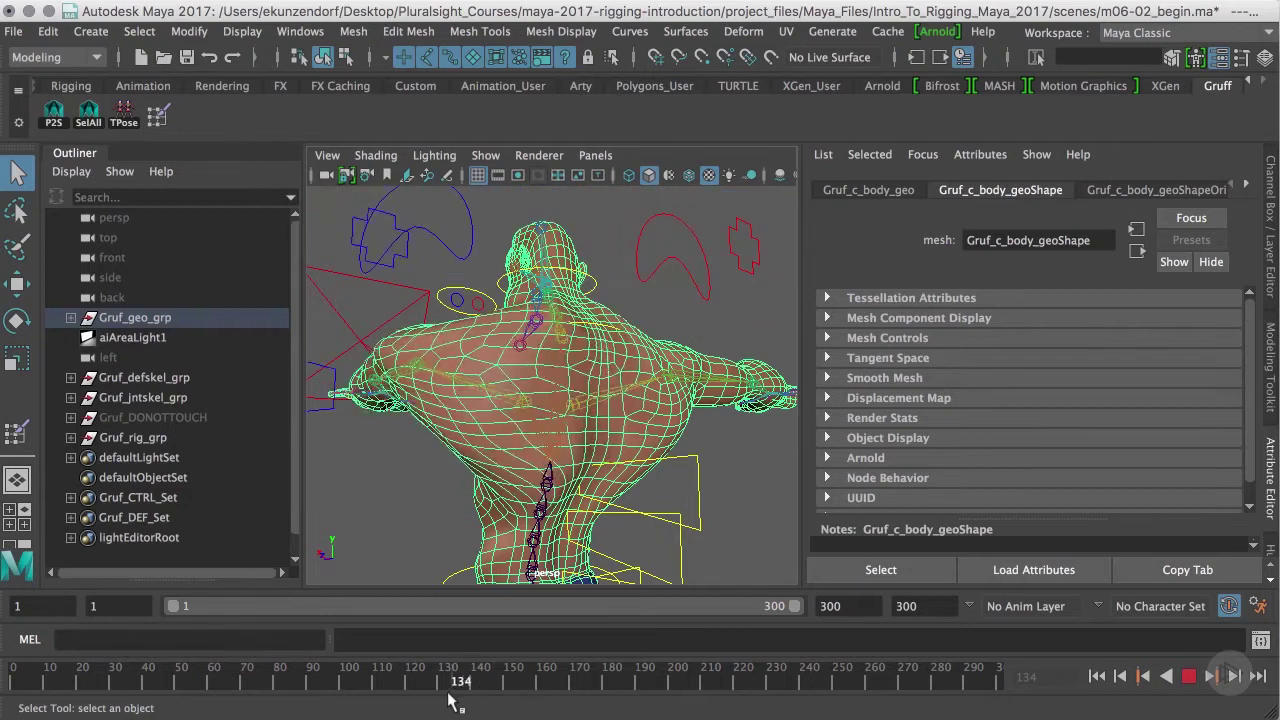
pyautogui.moveTo(446, 703); pyautogui.dragTo(406, 700)
pyautogui.keyDown('alt'); pyautogui.moveTo(490, 496); pyautogui.dragTo(722, 507); pyautogui.keyUp('alt')
pyautogui.keyDown('alt'); pyautogui.moveTo(722, 516); pyautogui.dragTo(567, 565, button='right'); pyautogui.keyUp('alt')
pyautogui.hotkey('alt', 'v')
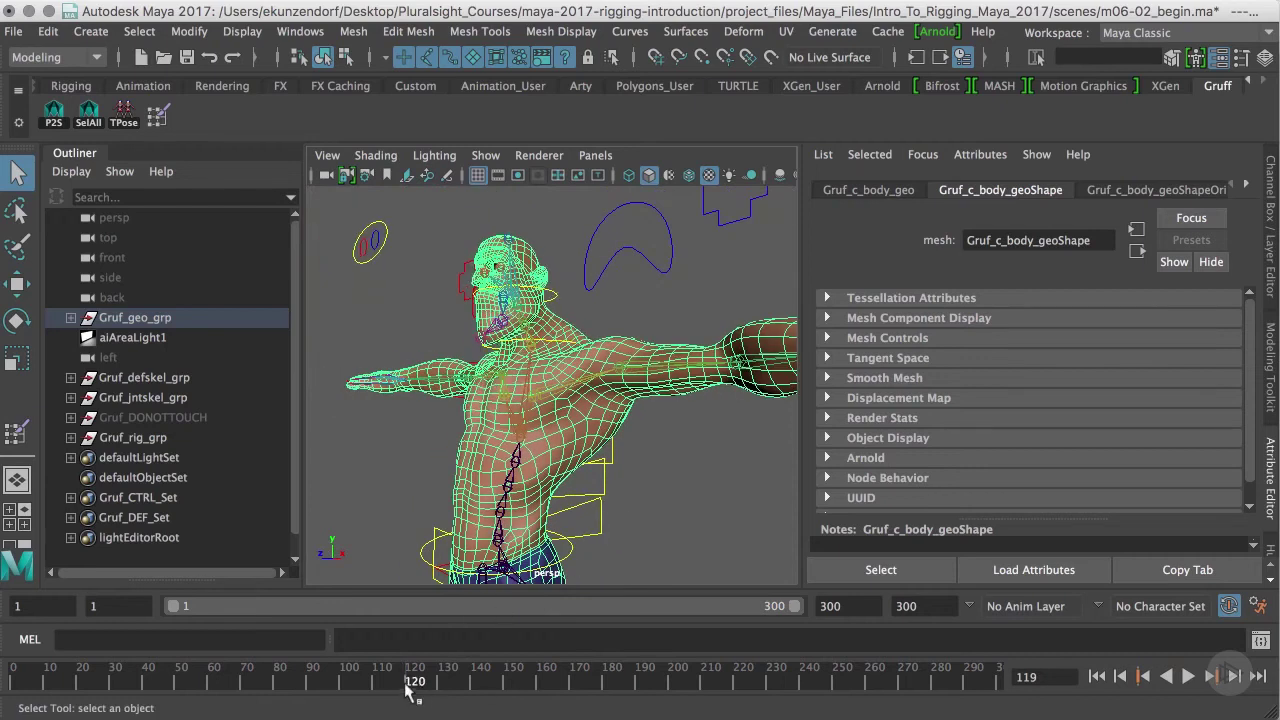